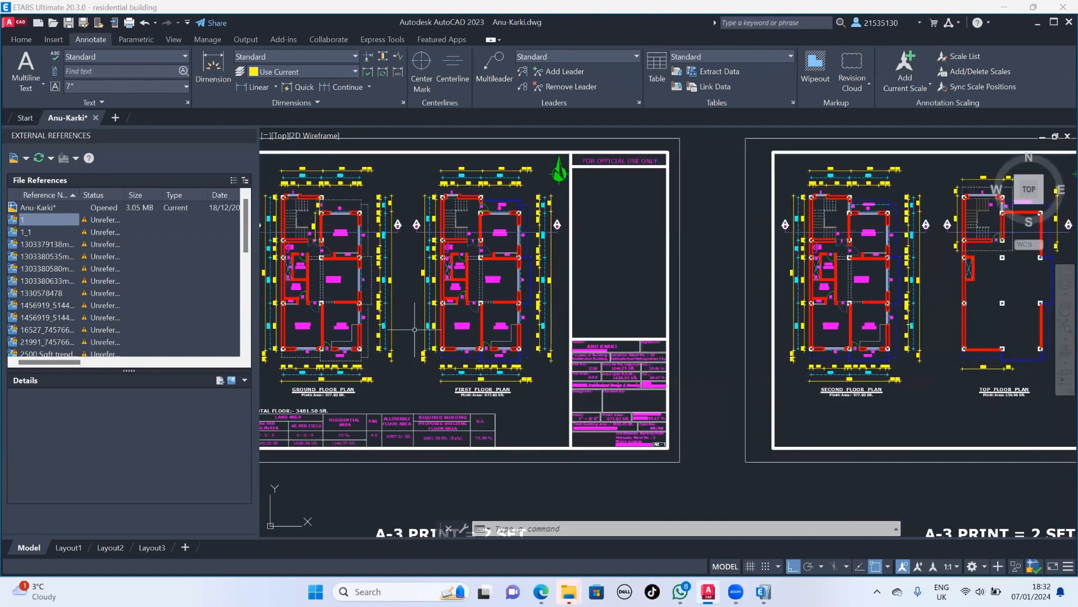
# - Switch from the AutoCAD floor plan to ETABS and open grid system G1 with its grid data displayed as spacing
pyautogui.scroll(6, 560, 261)
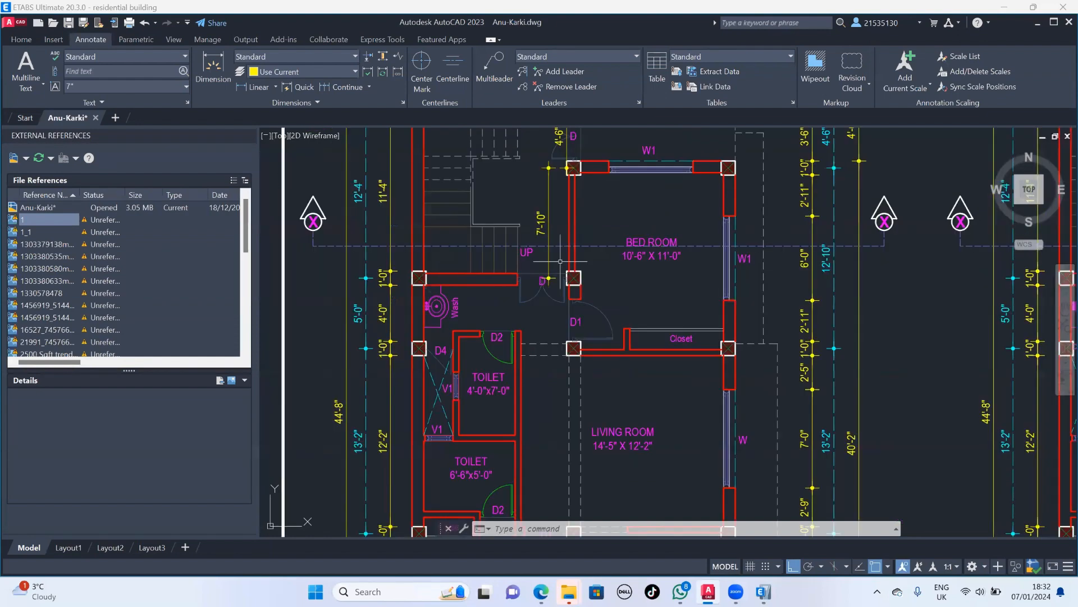
pyautogui.moveTo(649, 223); pyautogui.dragTo(652, 245, button='middle')
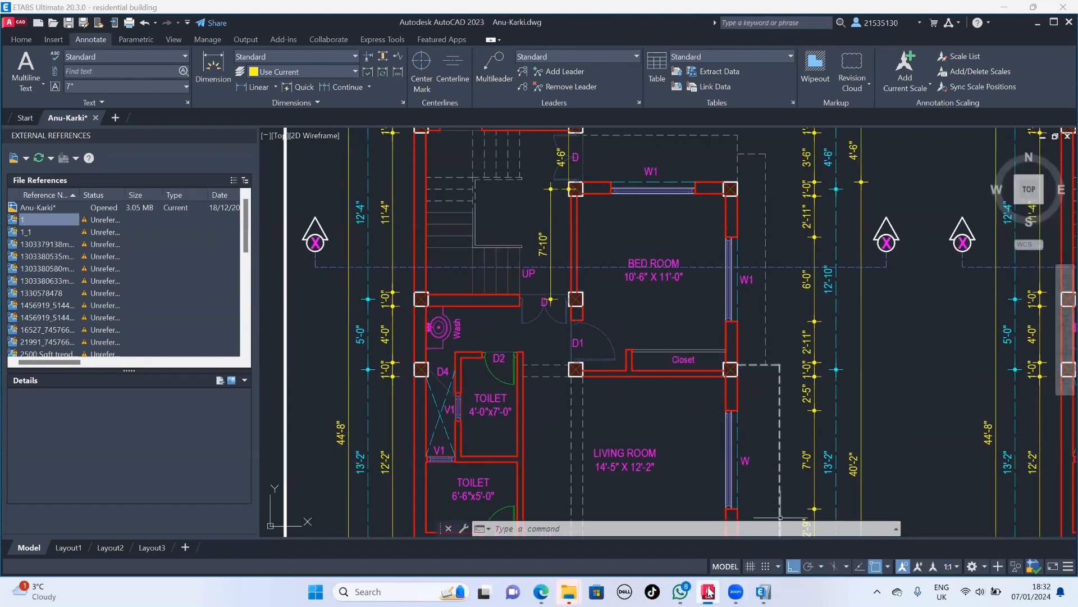
pyautogui.click(710, 592)
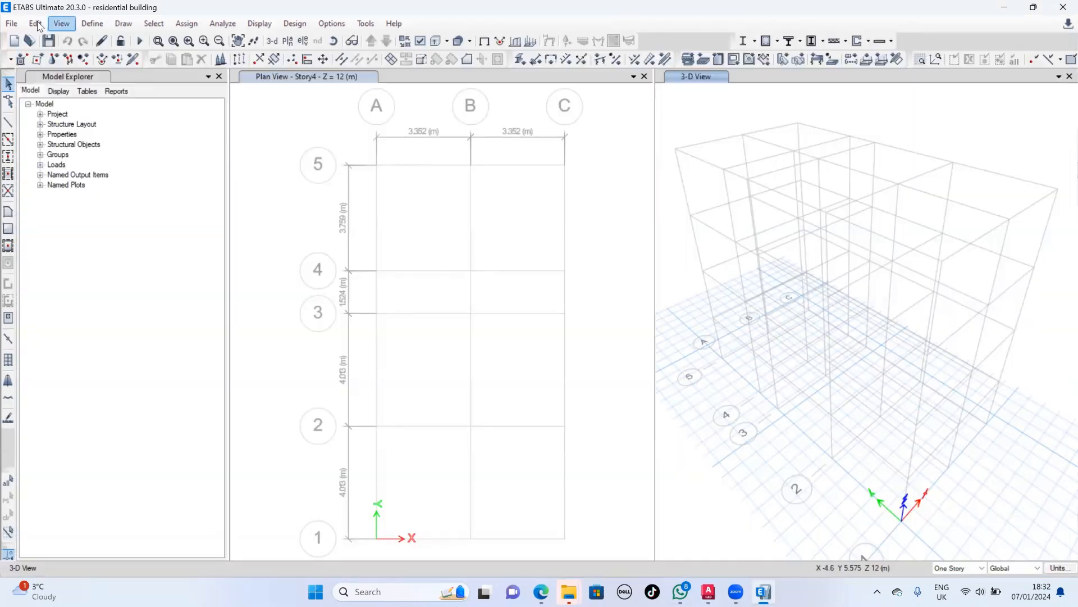
pyautogui.click(36, 23)
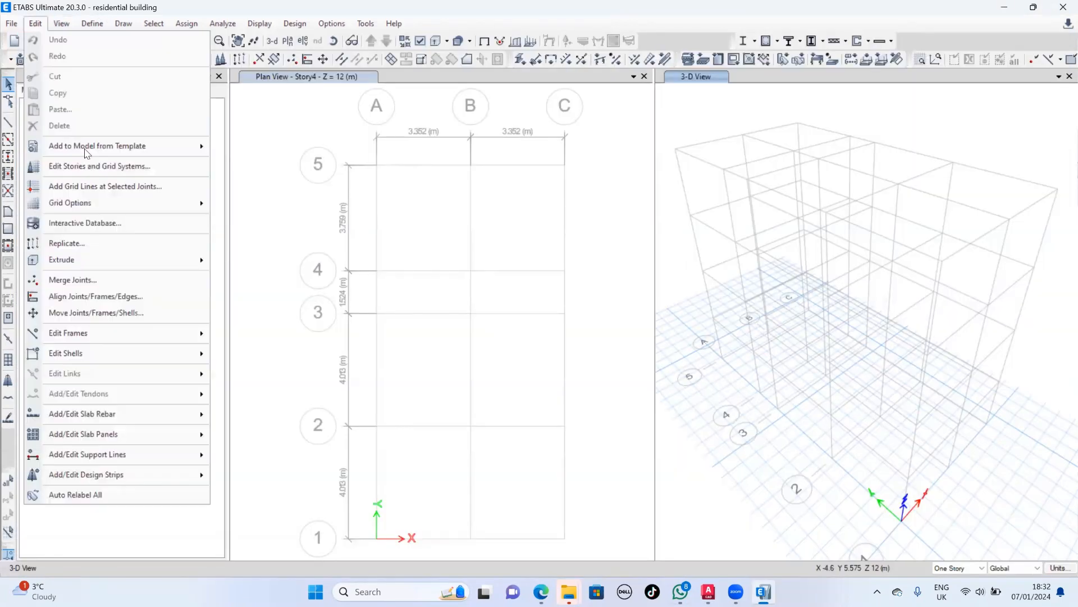
pyautogui.click(110, 168)
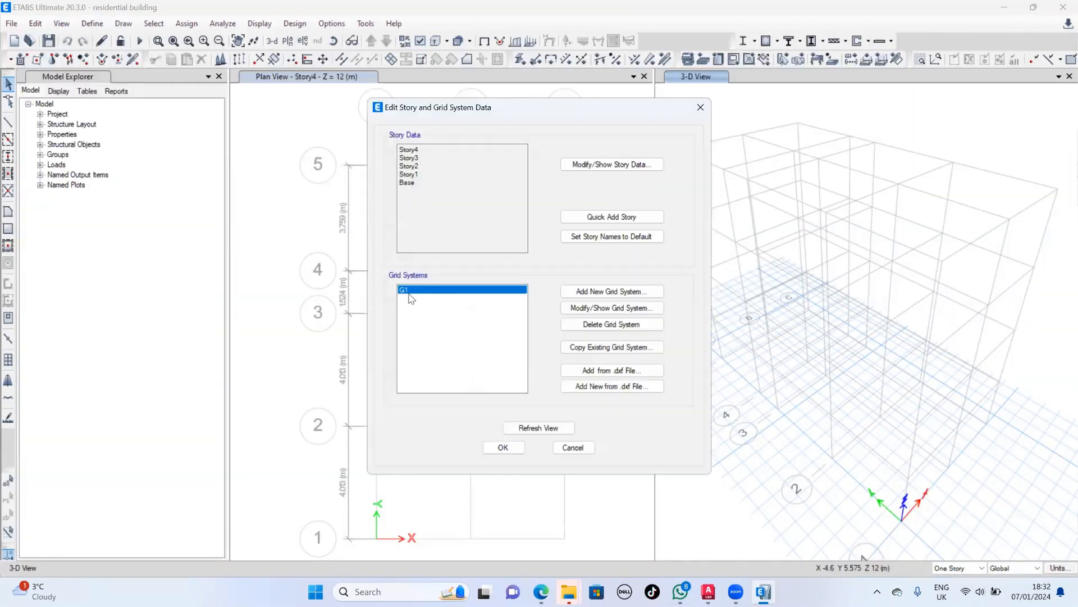
pyautogui.click(618, 309)
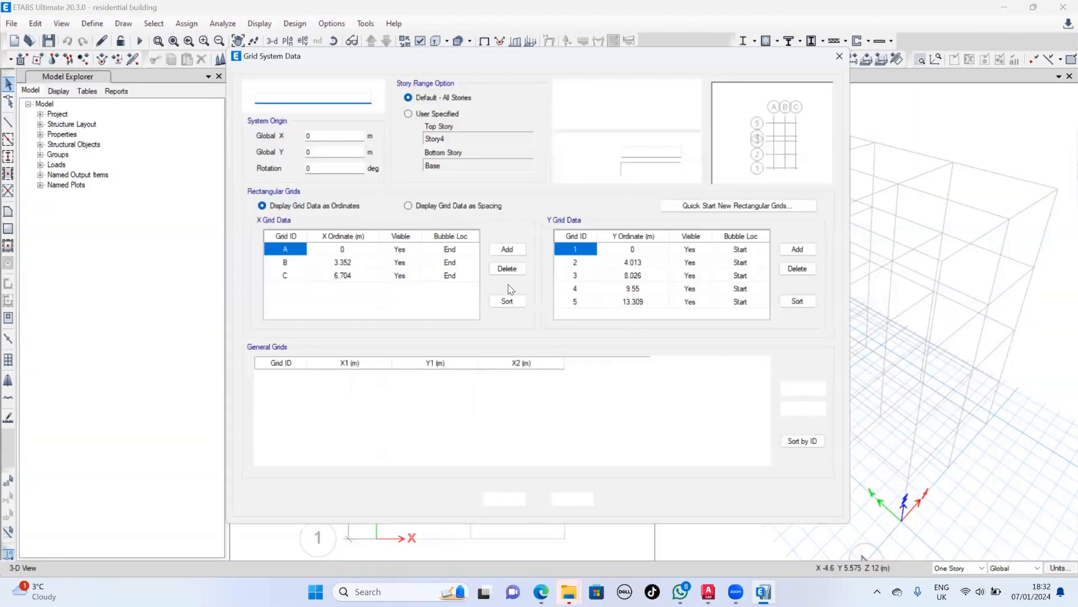
pyautogui.click(433, 207)
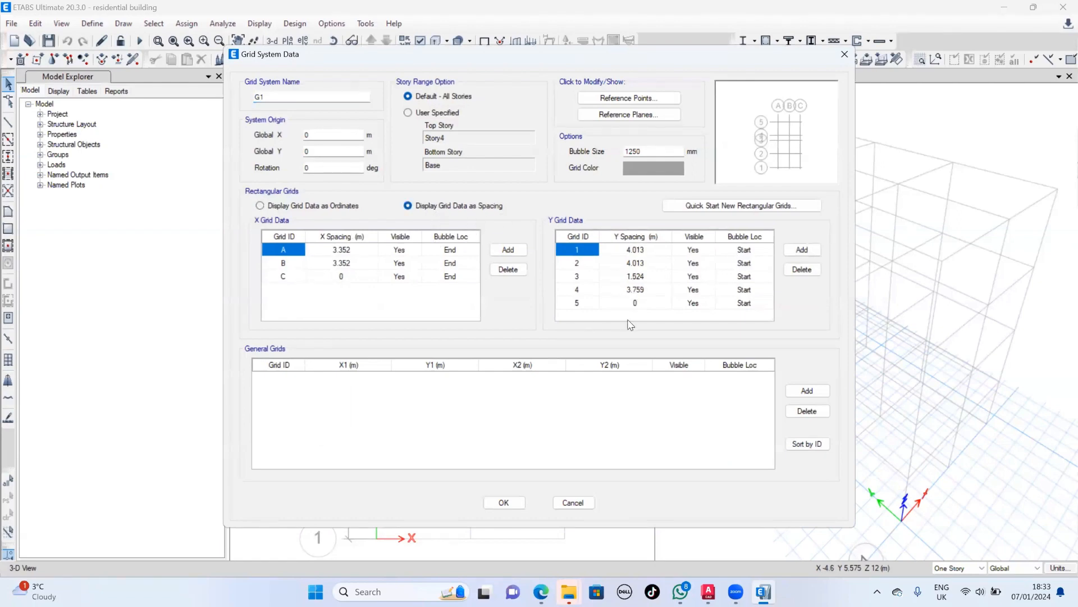
# - Add a sixth grid line to the Y grid data
pyautogui.click(618, 289)
pyautogui.click(643, 303)
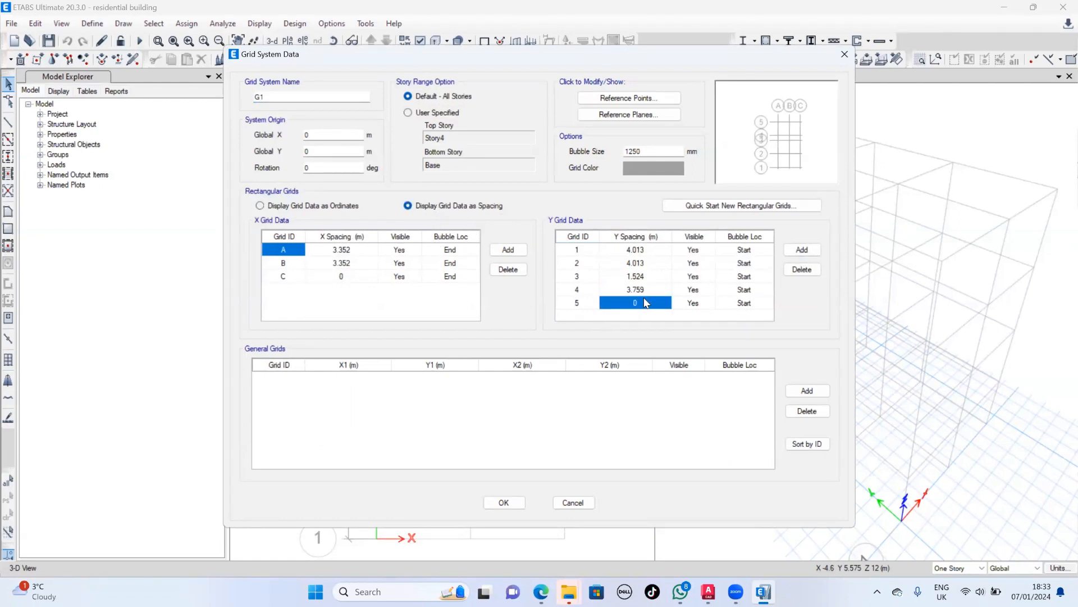
pyautogui.click(802, 250)
pyautogui.scroll(-1, 629, 297)
# - Set the Y spacing of grid 4 to 7'10", checking the dimension against the AutoCAD floor plan
pyautogui.press('Up')
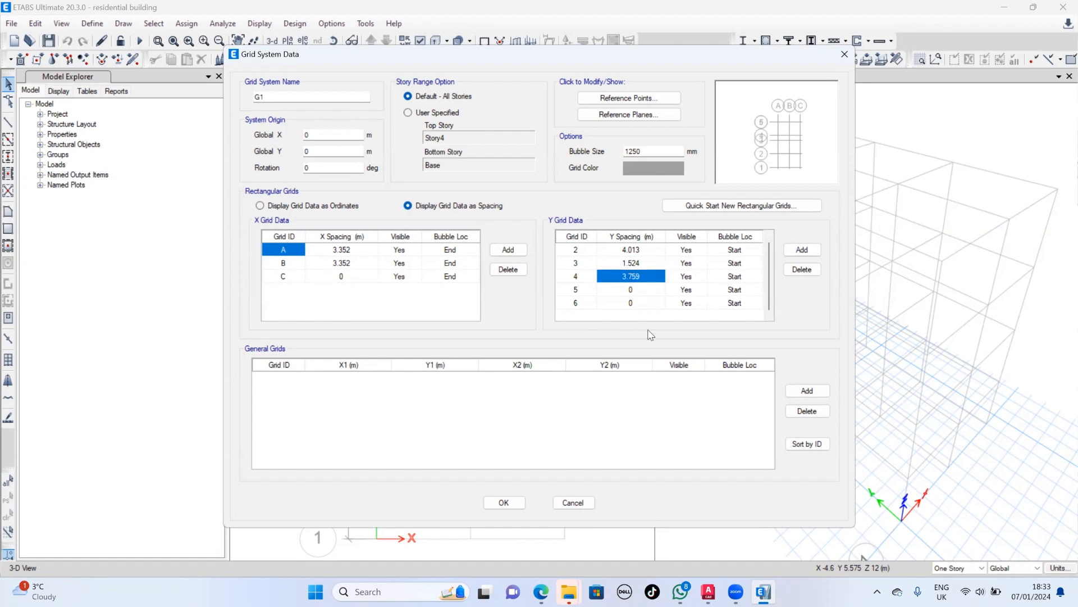
pyautogui.moveTo(567, 591)
pyautogui.write('7')
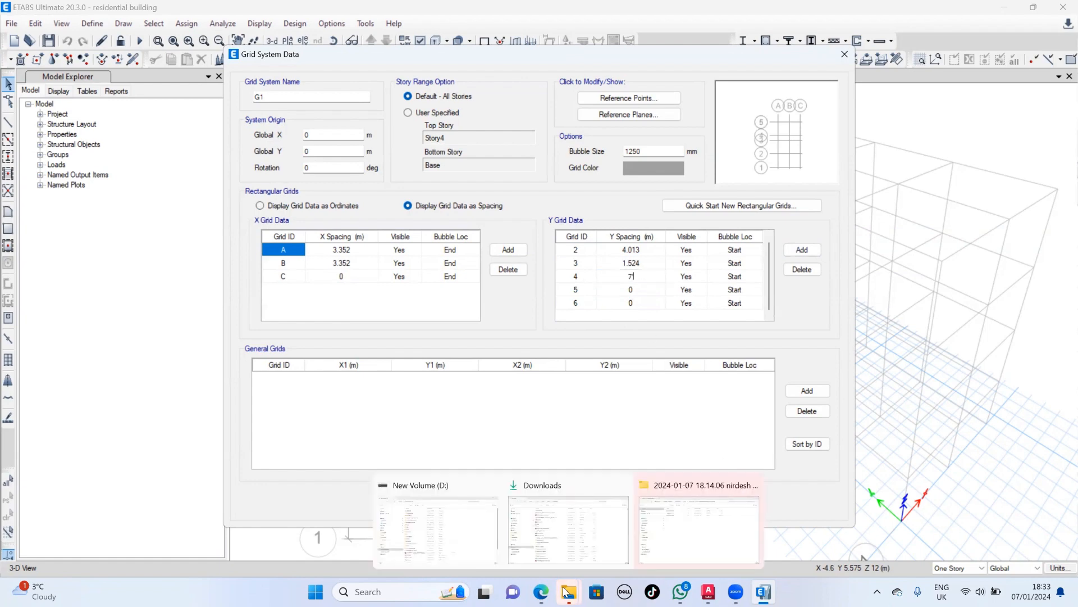
pyautogui.click(708, 591)
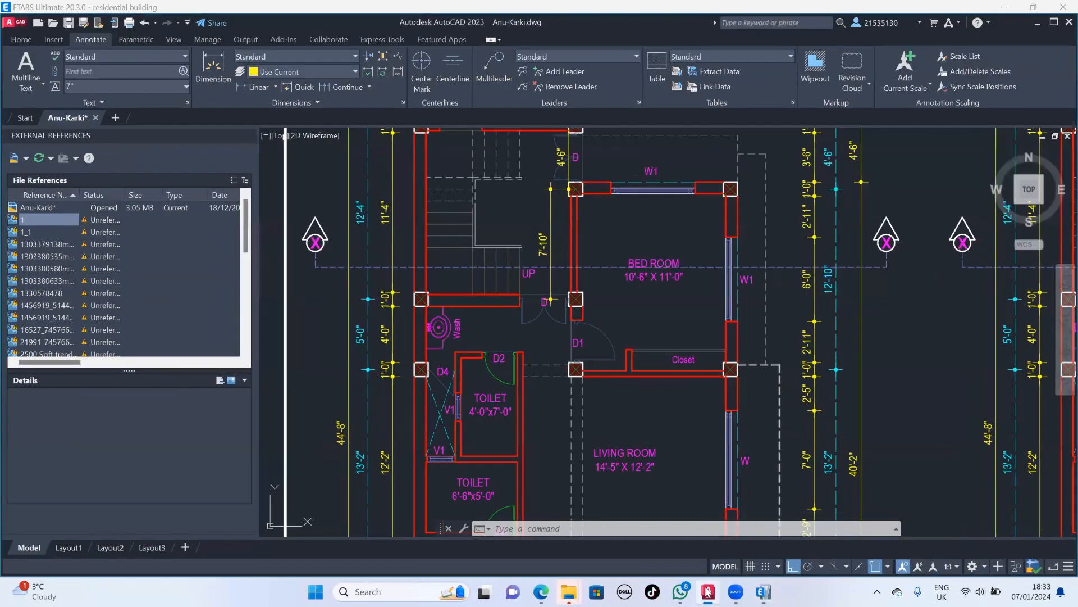
pyautogui.hotkey('alt', 'Tab')
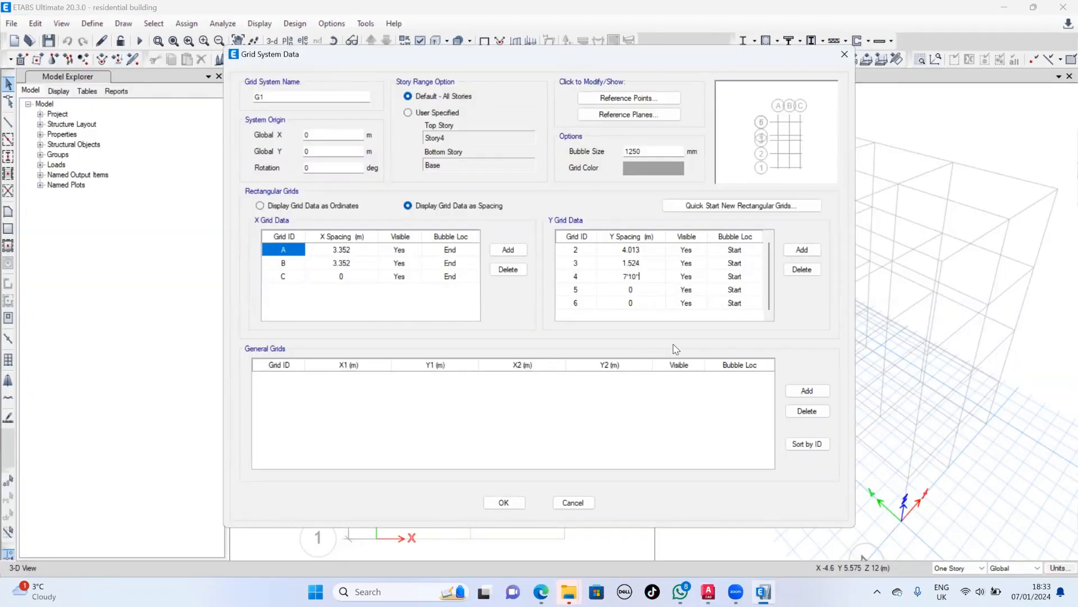
pyautogui.press('Return')
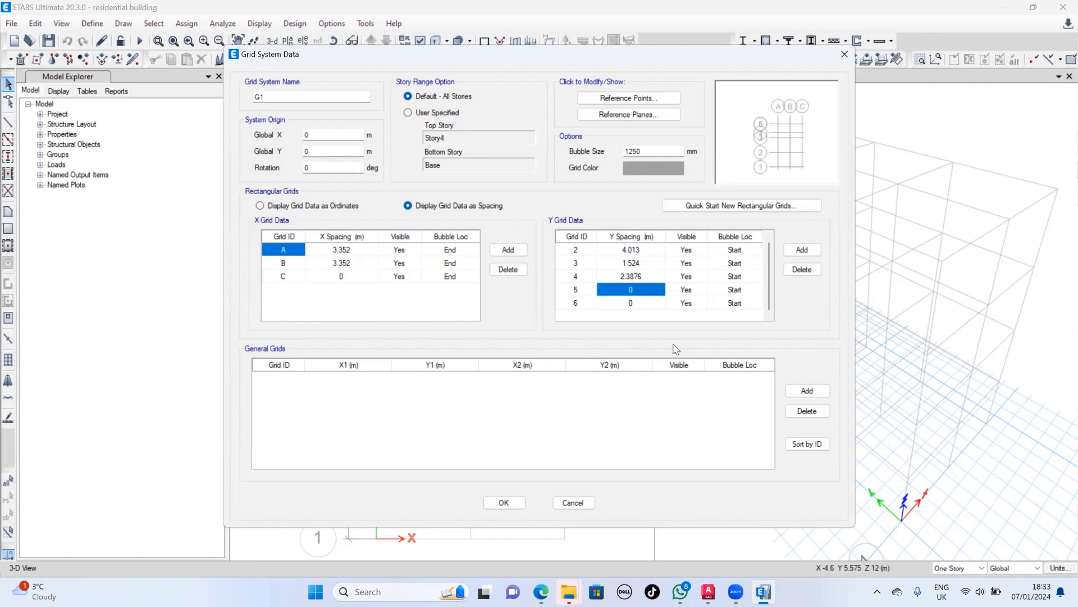
# - Read the next dimension in the AutoCAD plan, set grid 5's Y spacing to 4'6, and apply the grid system changes
pyautogui.click(708, 592)
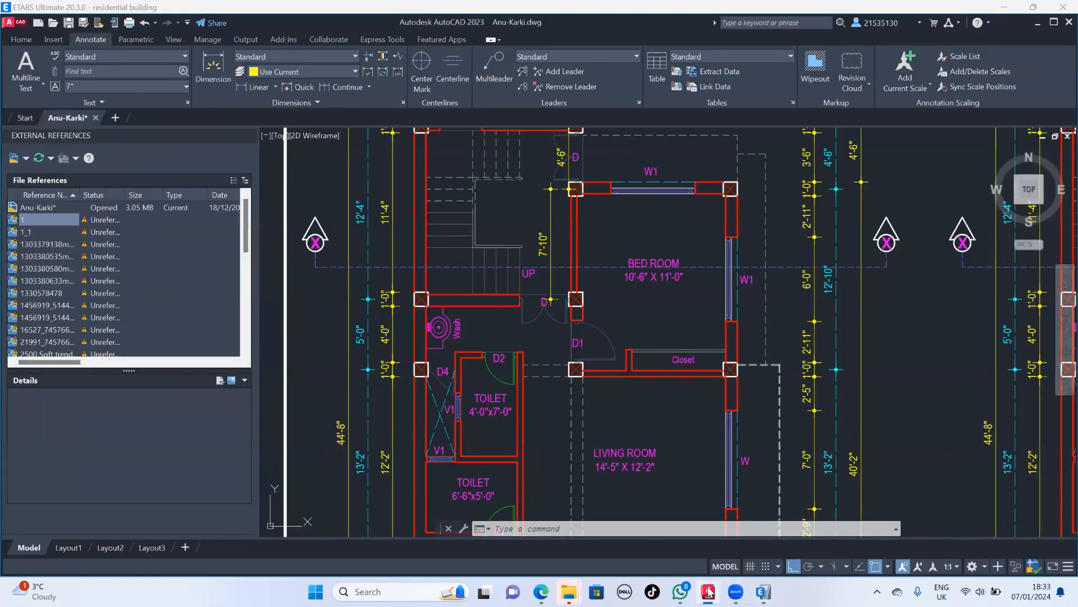
pyautogui.click(708, 592)
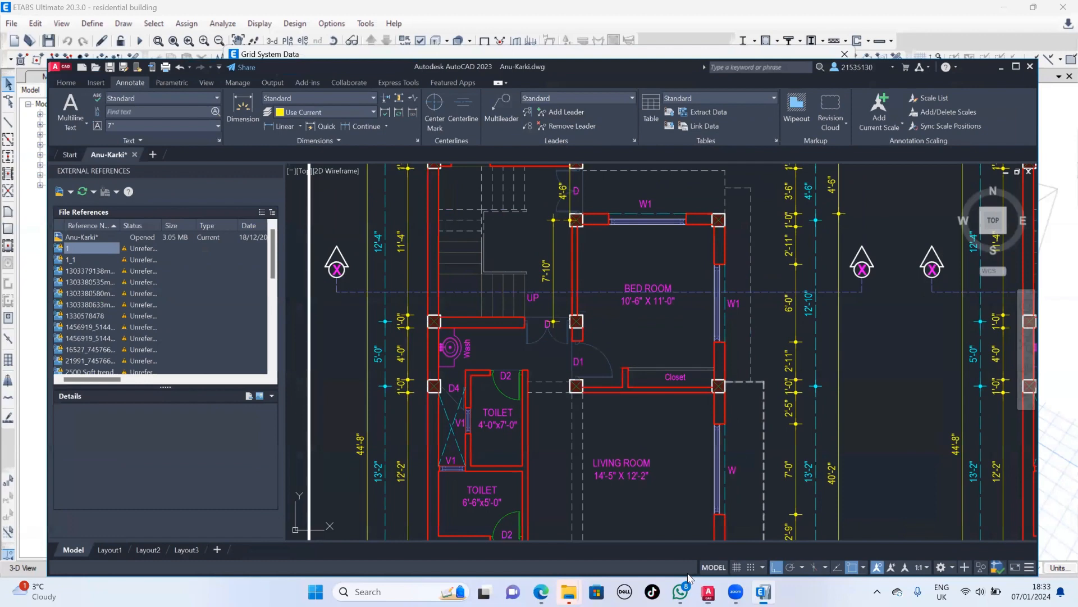
pyautogui.moveTo(691, 578)
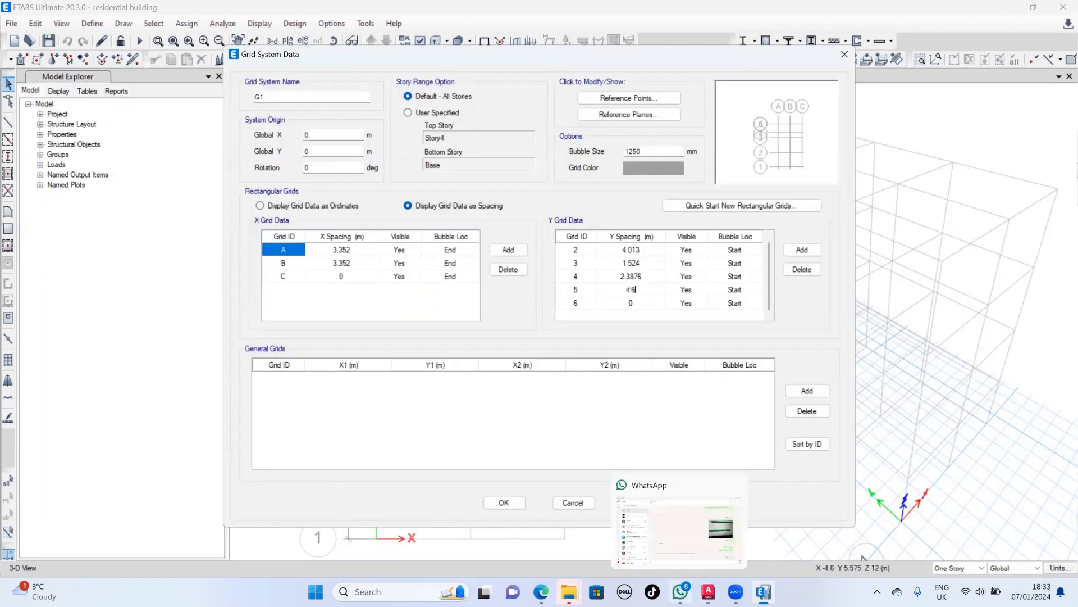
pyautogui.click(645, 304)
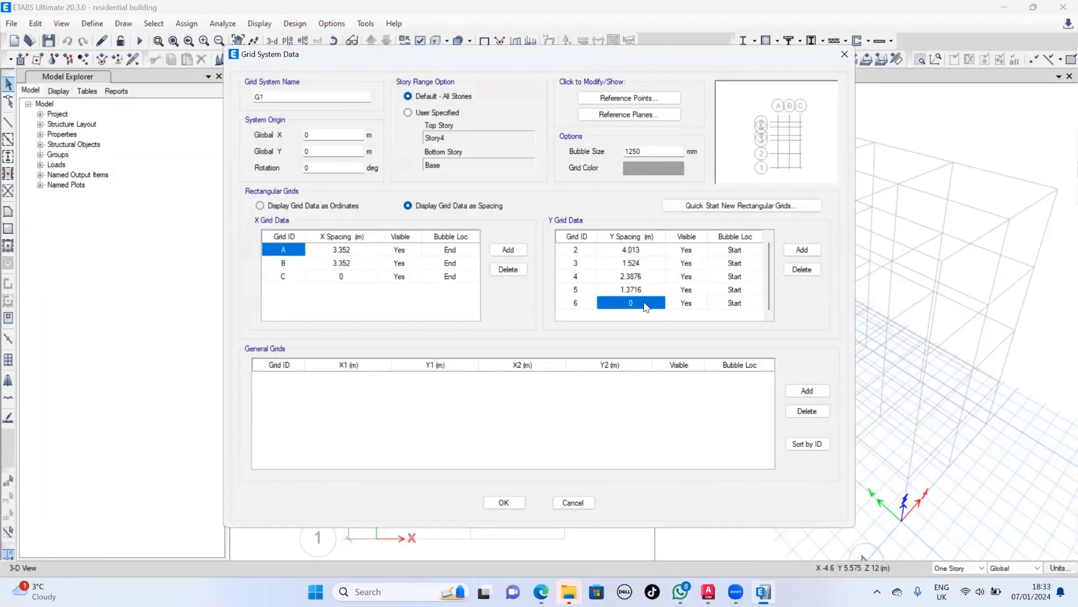
pyautogui.click(504, 503)
pyautogui.click(503, 449)
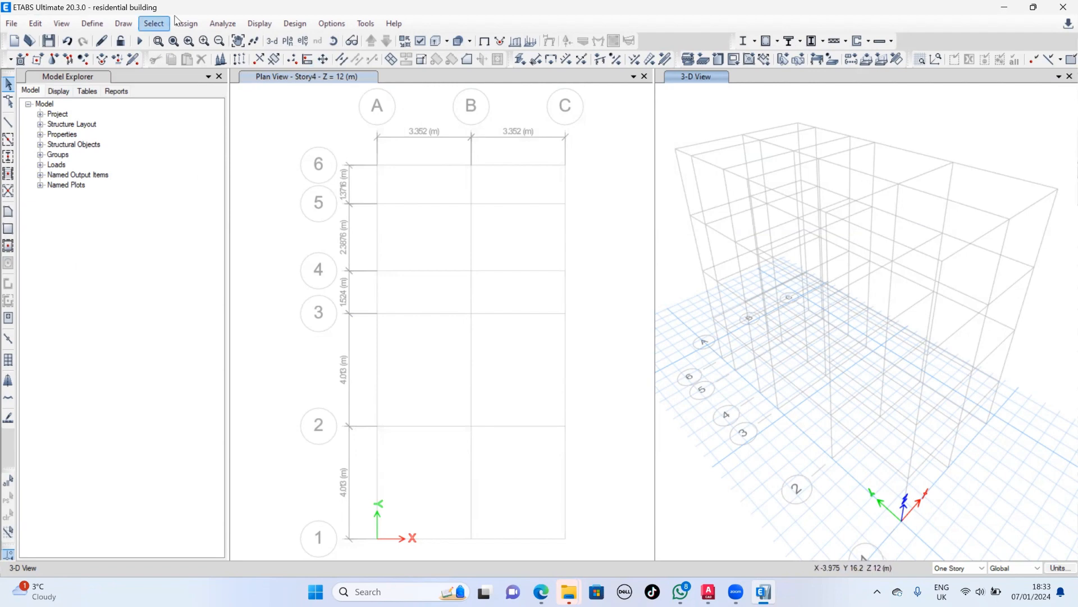
# - Restore the ETABS window to a smaller size and move the plan view down to Story1
pyautogui.click(303, 115)
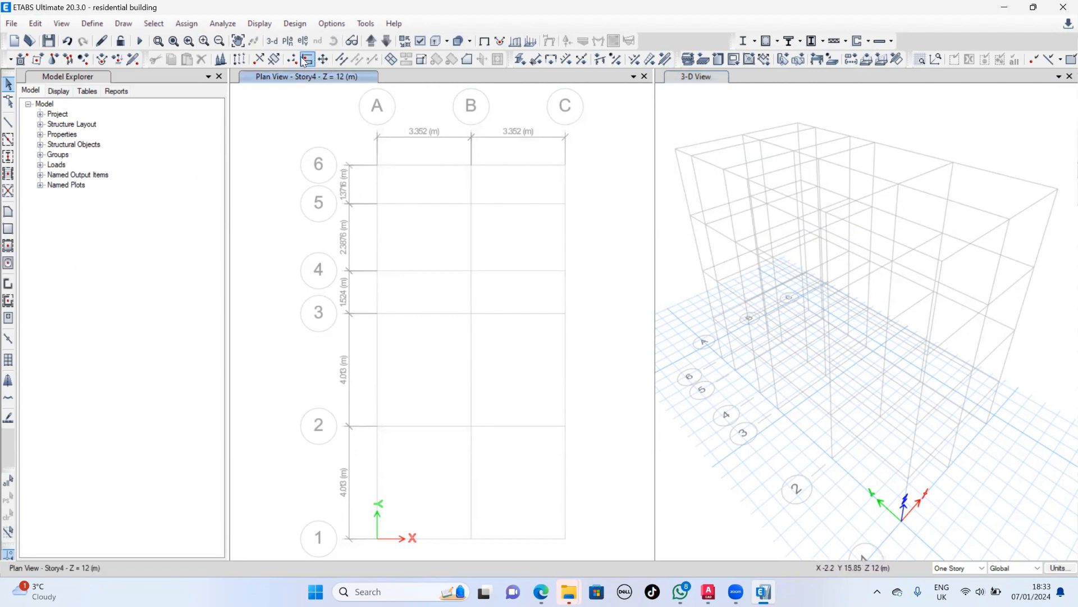
pyautogui.doubleClick(170, 10)
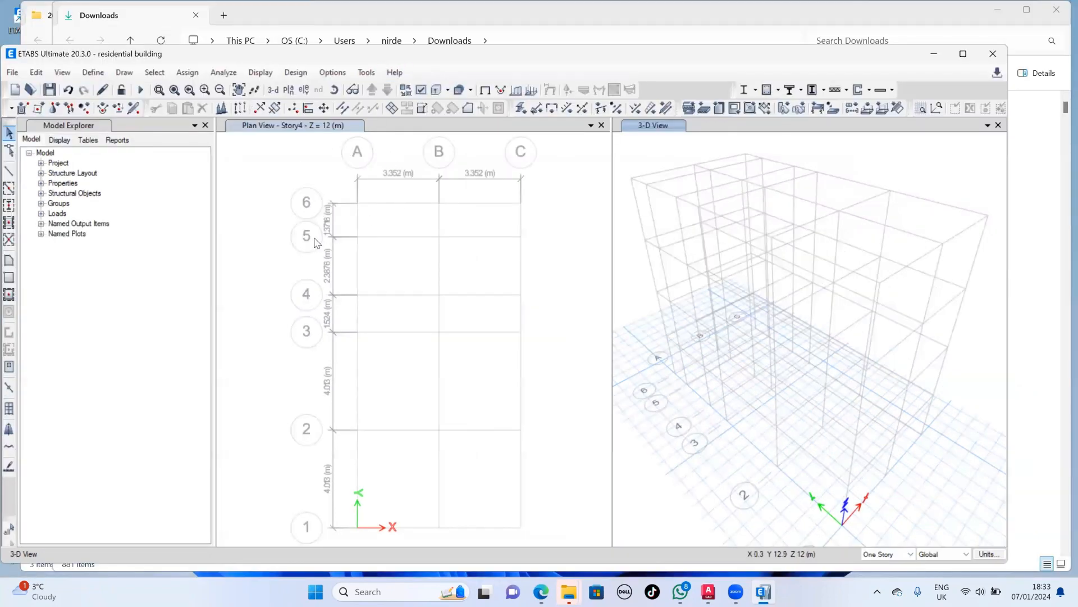
pyautogui.click(256, 262)
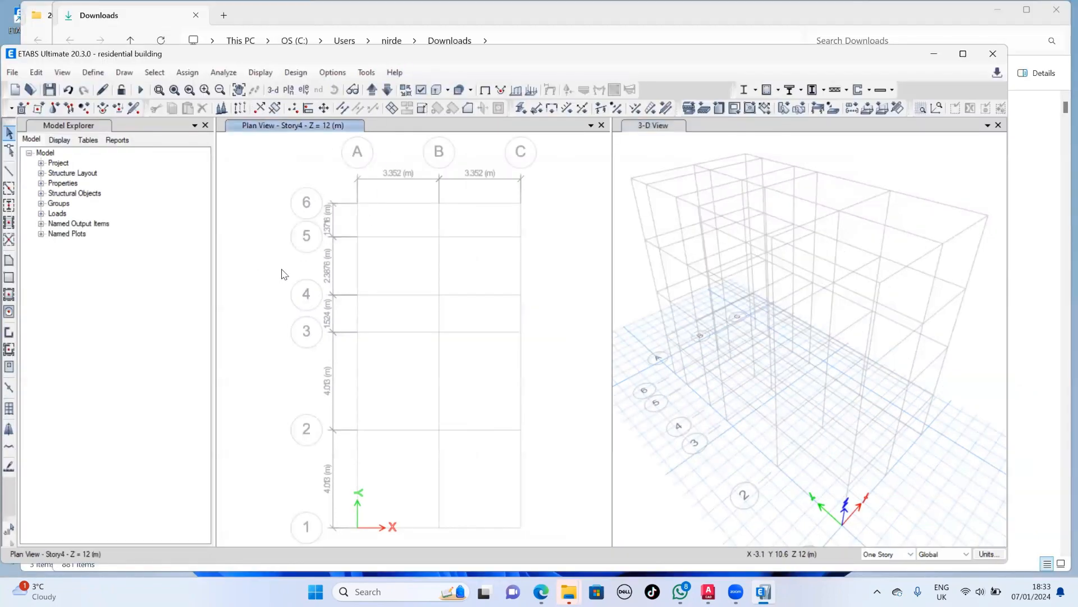
pyautogui.click(387, 90)
pyautogui.click(387, 91)
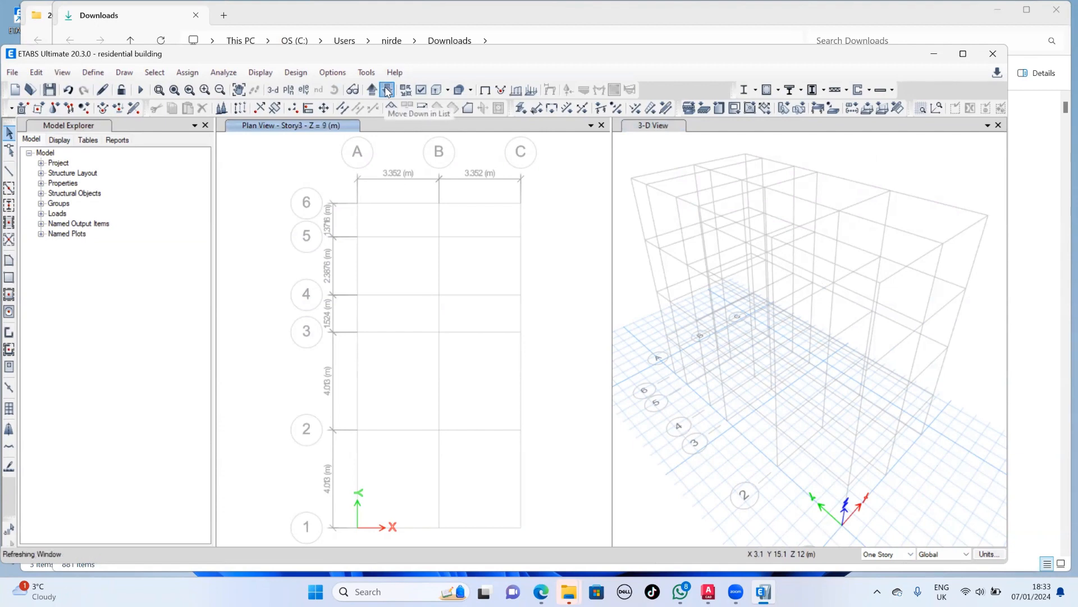
pyautogui.click(387, 91)
pyautogui.click(388, 91)
# - Start quick column drawing with the COI 300*300 section as the property
pyautogui.click(9, 206)
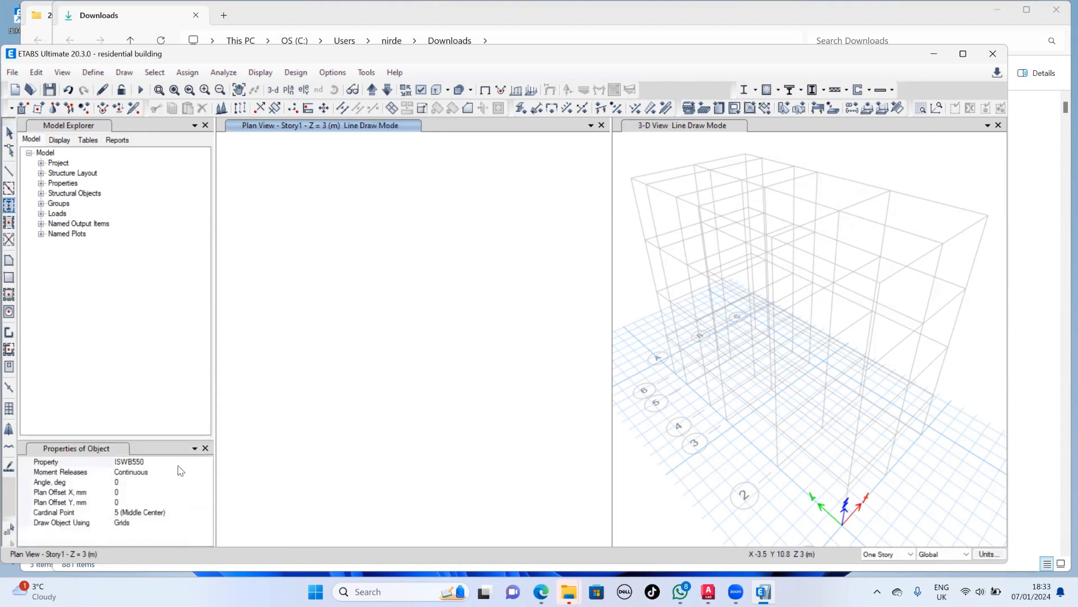
pyautogui.click(207, 472)
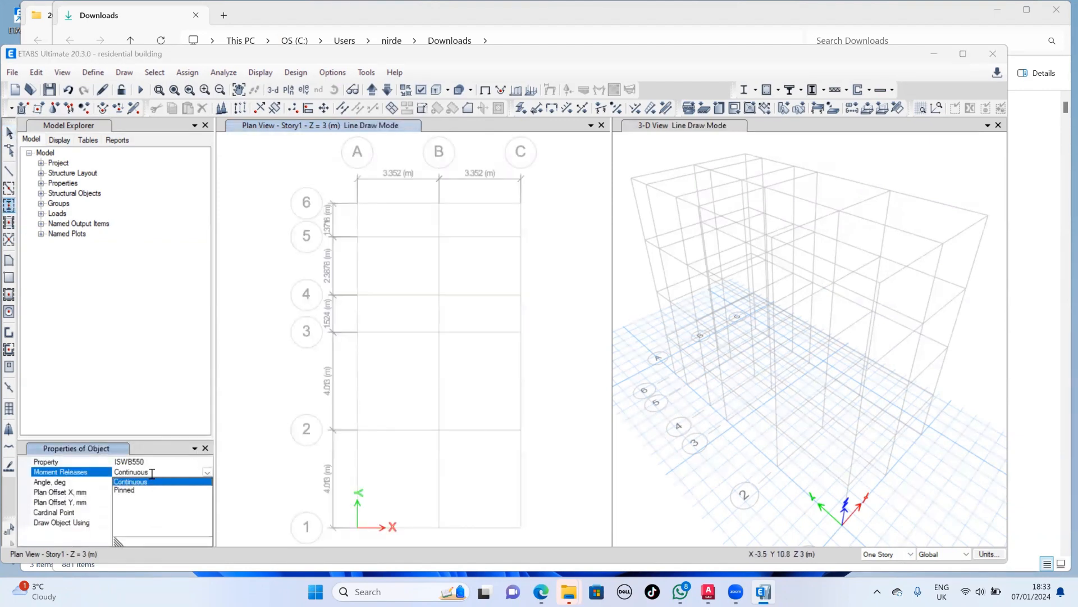
pyautogui.click(205, 462)
pyautogui.click(207, 462)
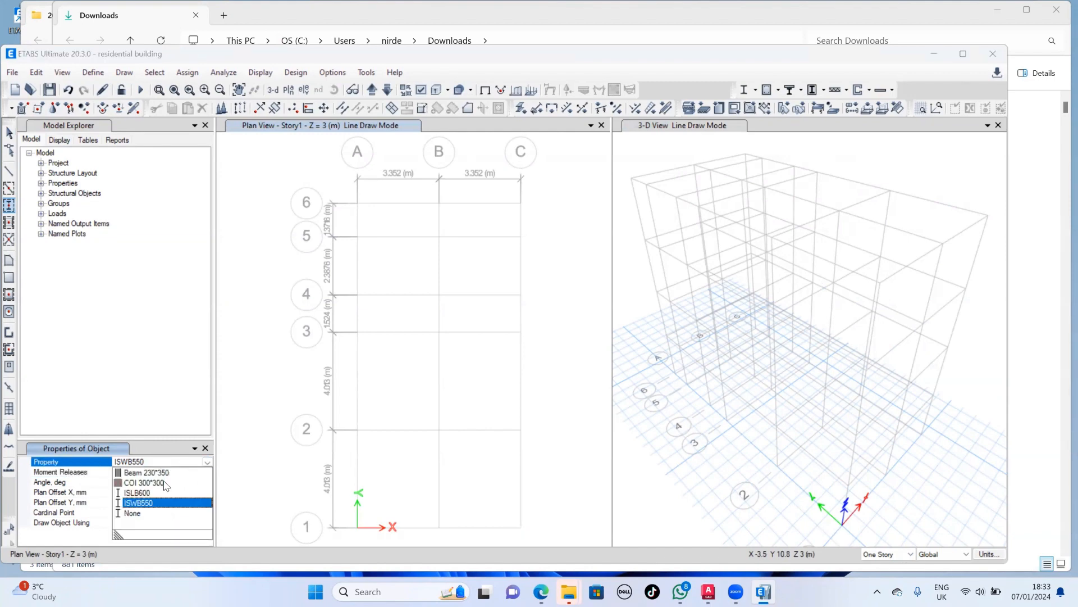
pyautogui.click(147, 484)
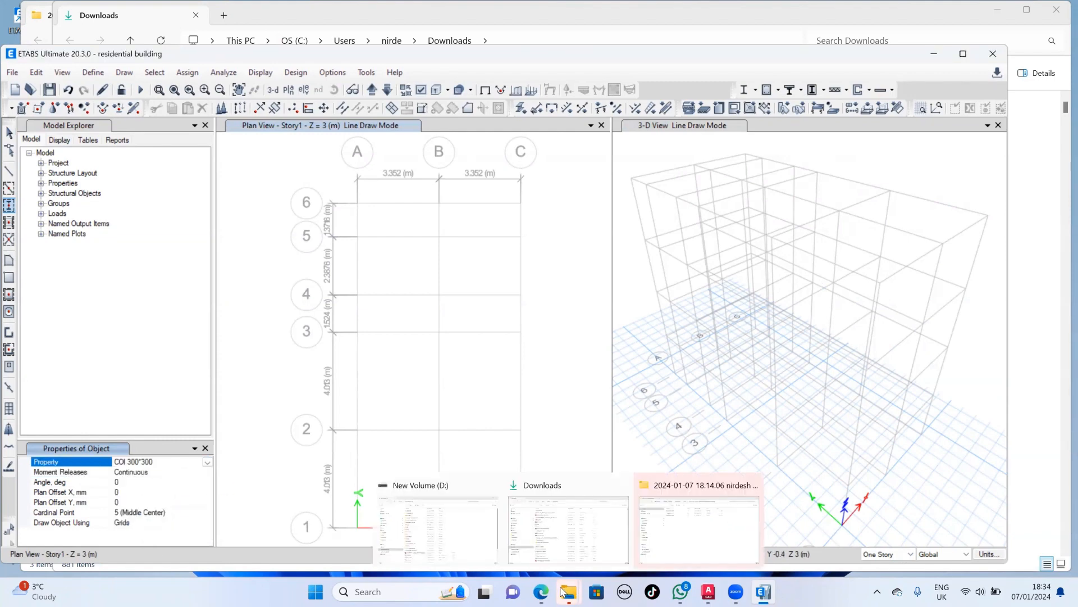
# - Following the AutoCAD column layout, draw Story1 columns at A6, B6, B5, C5, A4, B4 and all intersections of grids 1 to 3
pyautogui.moveTo(540, 591)
pyautogui.click(709, 592)
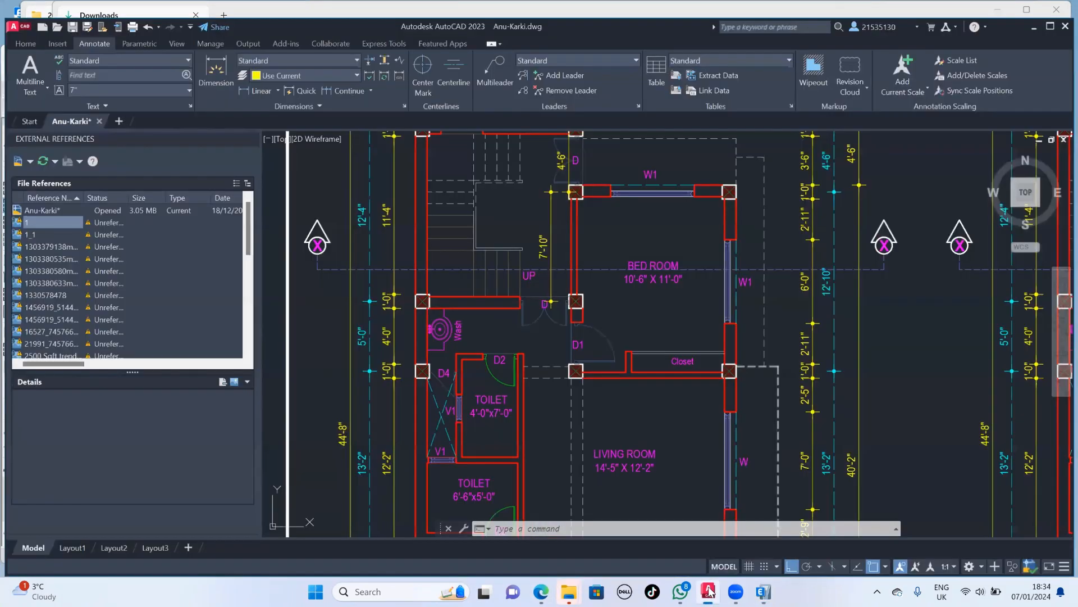
pyautogui.scroll(-2, 618, 308)
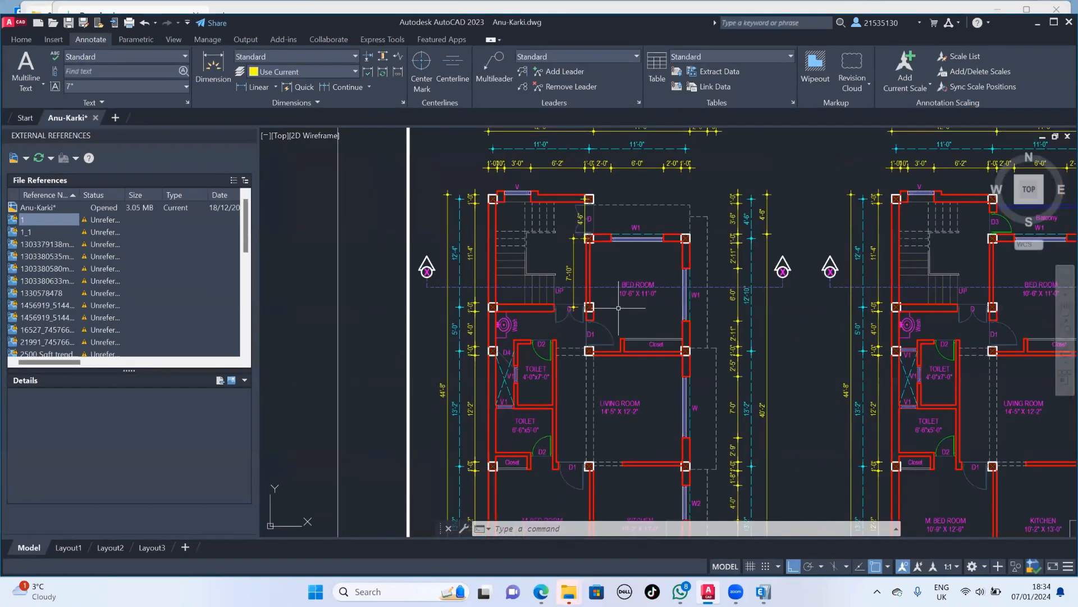
pyautogui.moveTo(674, 315); pyautogui.dragTo(670, 264, button='middle')
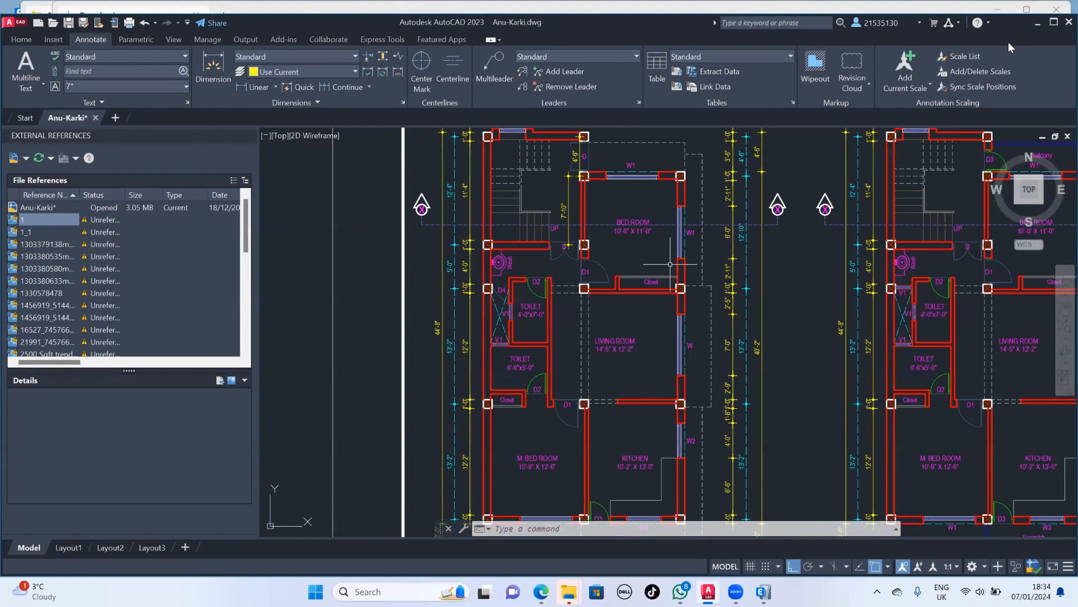
pyautogui.click(1037, 24)
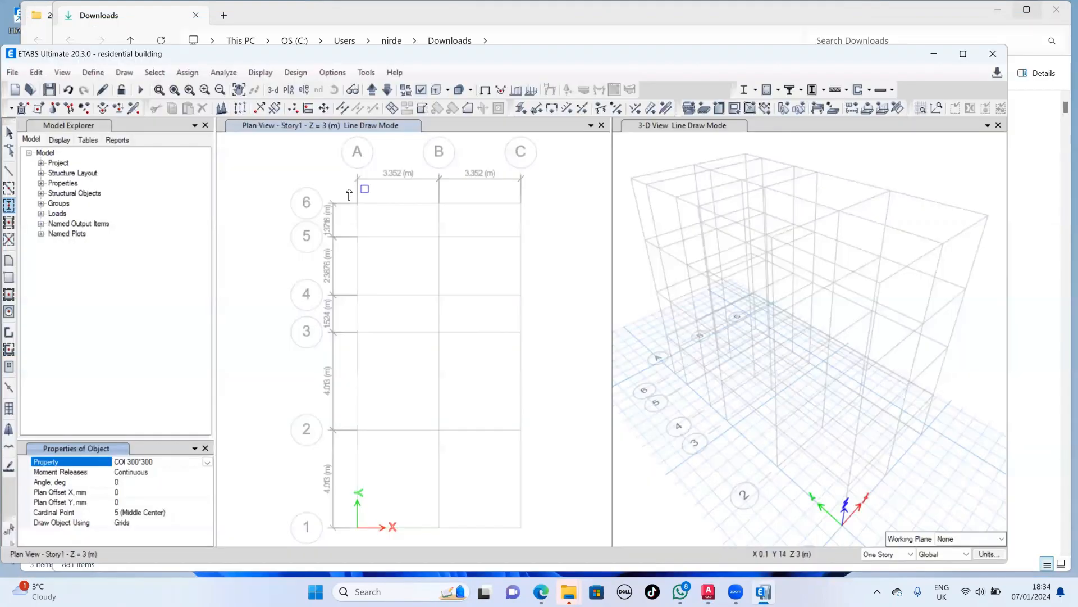
pyautogui.moveTo(349, 191); pyautogui.dragTo(456, 213)
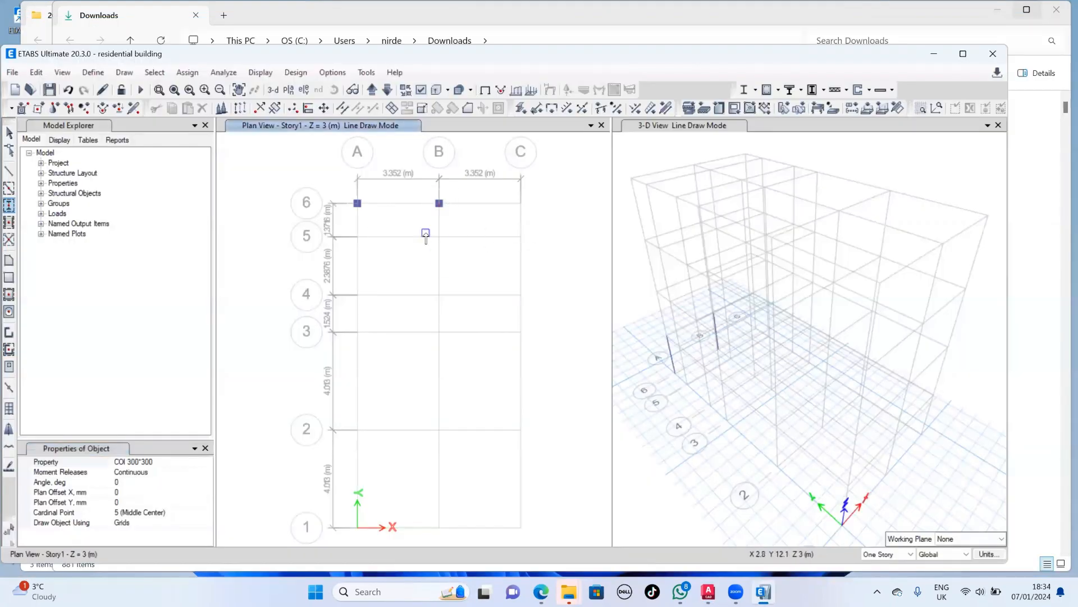
pyautogui.moveTo(459, 269); pyautogui.dragTo(535, 263)
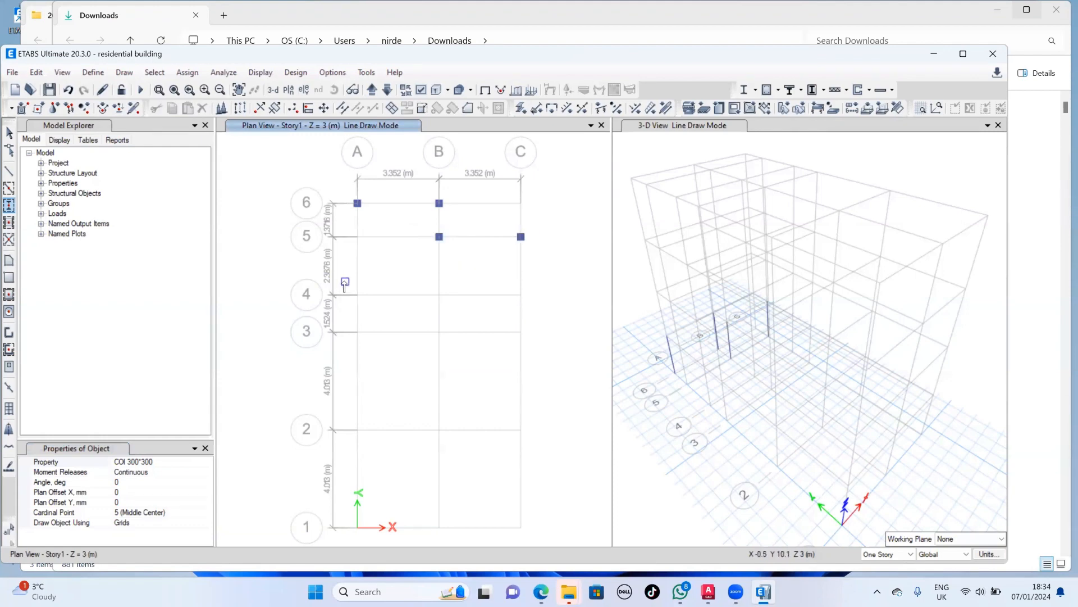
pyautogui.moveTo(344, 281); pyautogui.dragTo(456, 308)
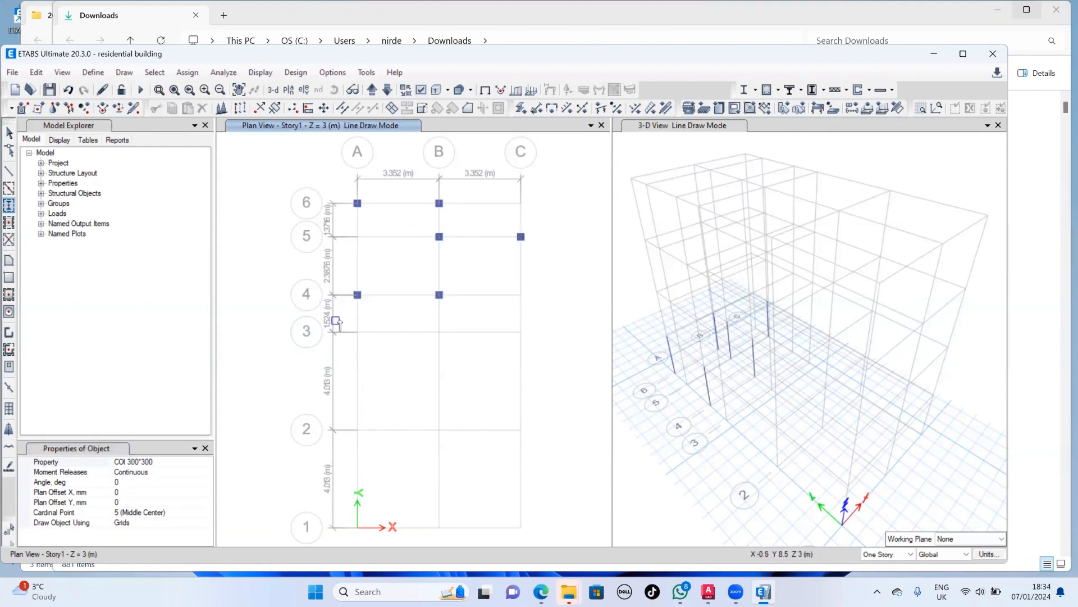
pyautogui.moveTo(344, 318); pyautogui.dragTo(553, 544)
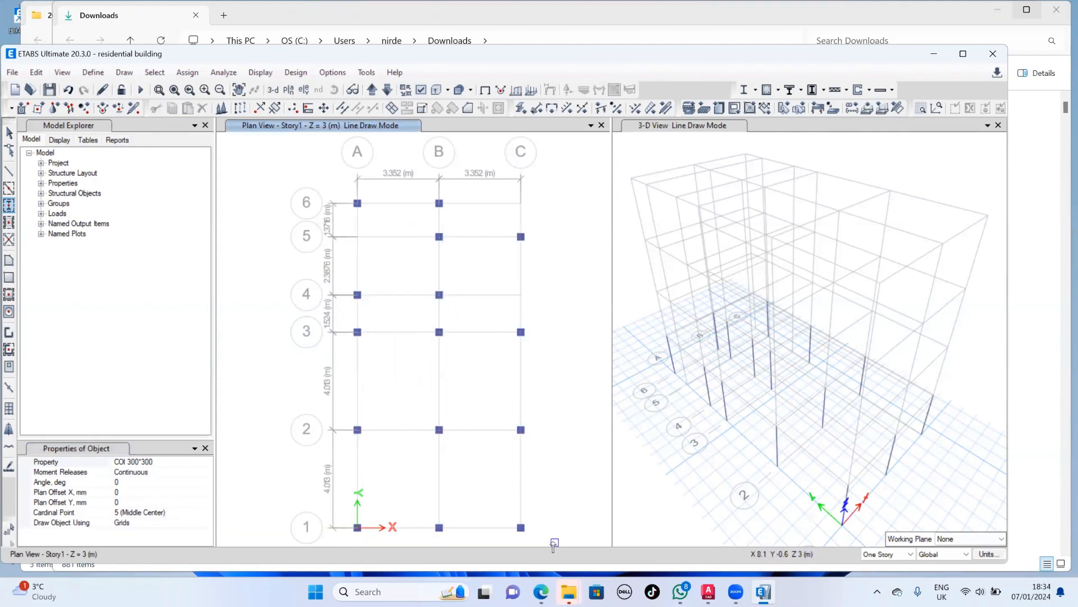
# - Using quick beam drawing with Beam 230*350, draw Story1 beams between grids A and B on grids 1, 2 and 3, and along A and B
pyautogui.click(8, 189)
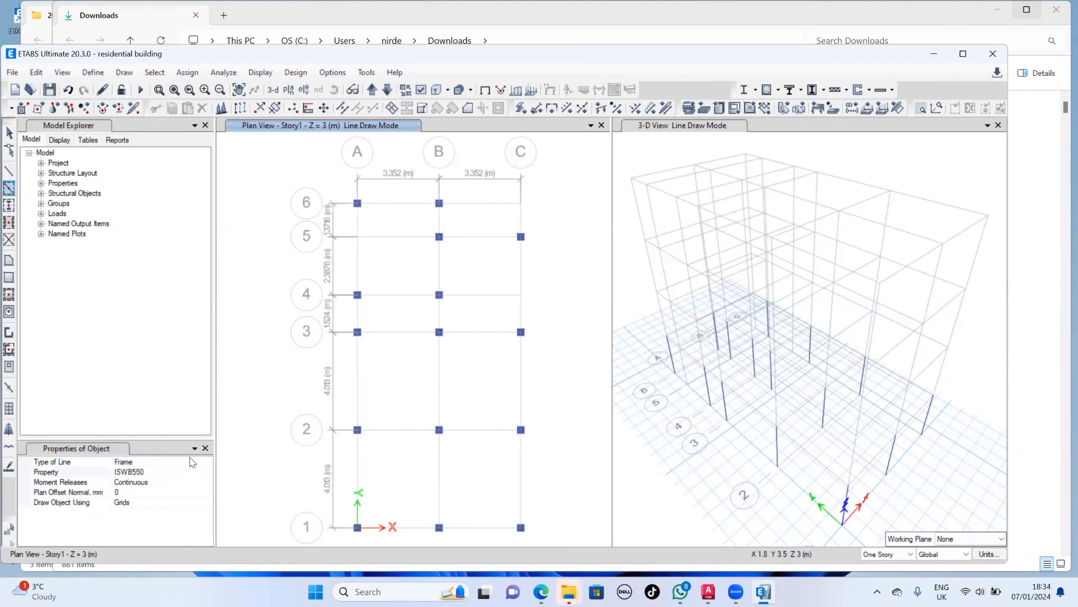
pyautogui.click(194, 469)
pyautogui.click(208, 473)
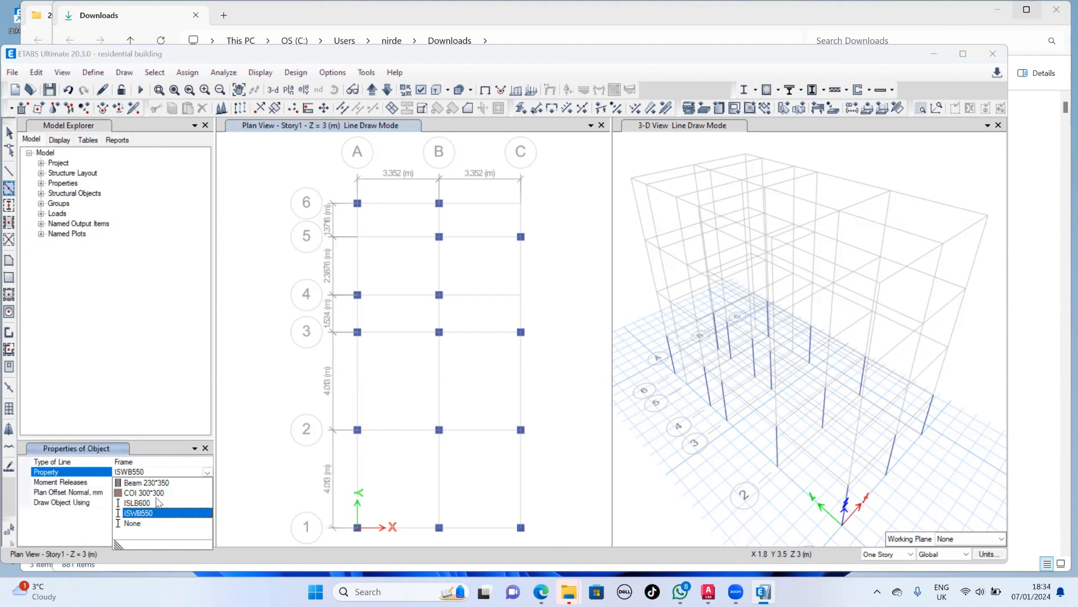
pyautogui.click(161, 485)
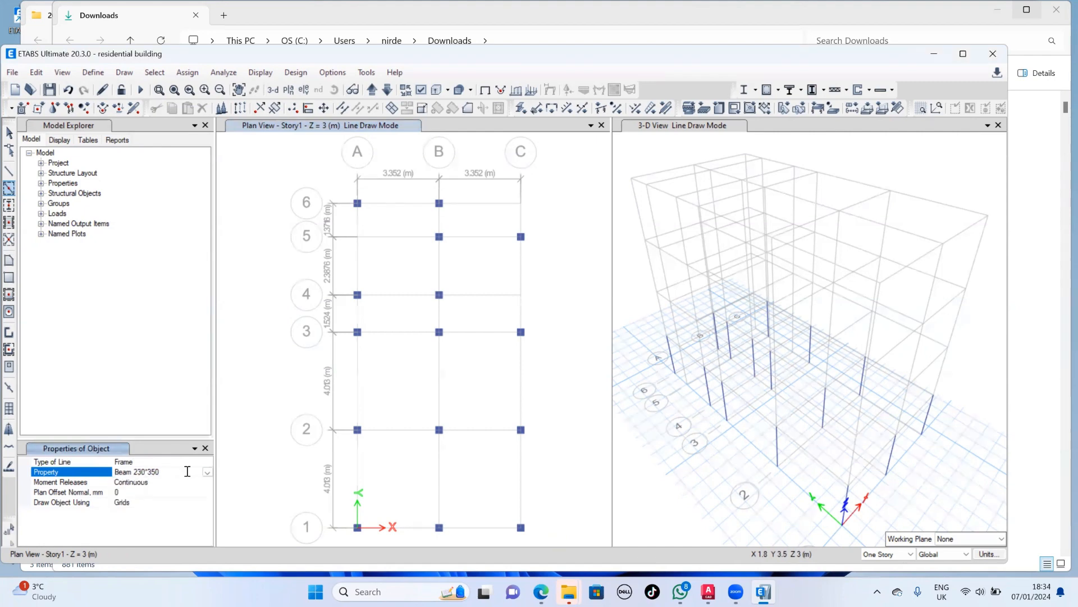
pyautogui.click(404, 339)
pyautogui.click(357, 393)
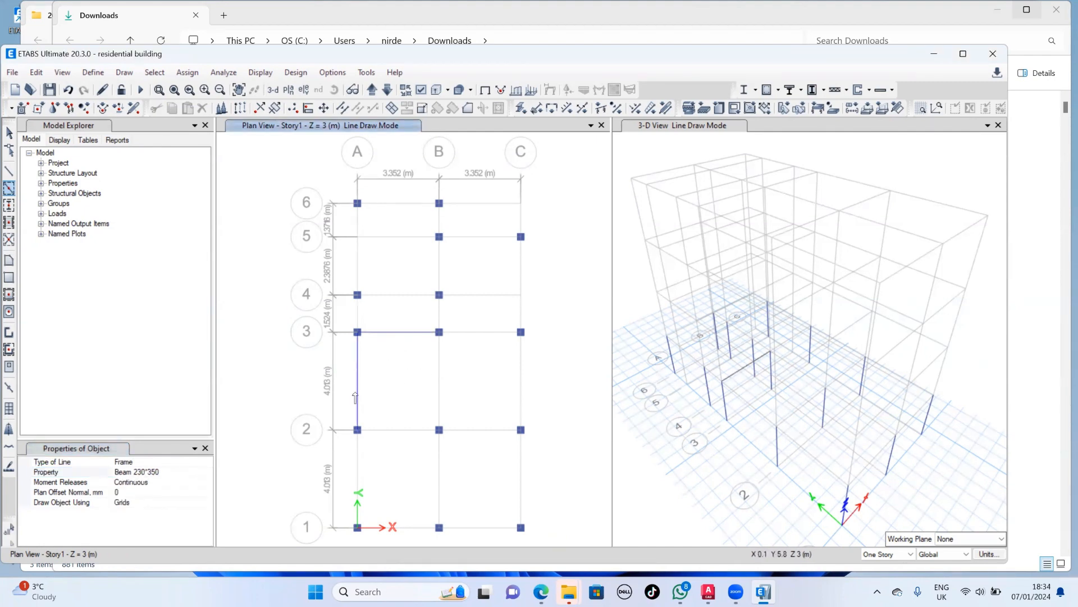
pyautogui.click(354, 462)
pyautogui.click(390, 431)
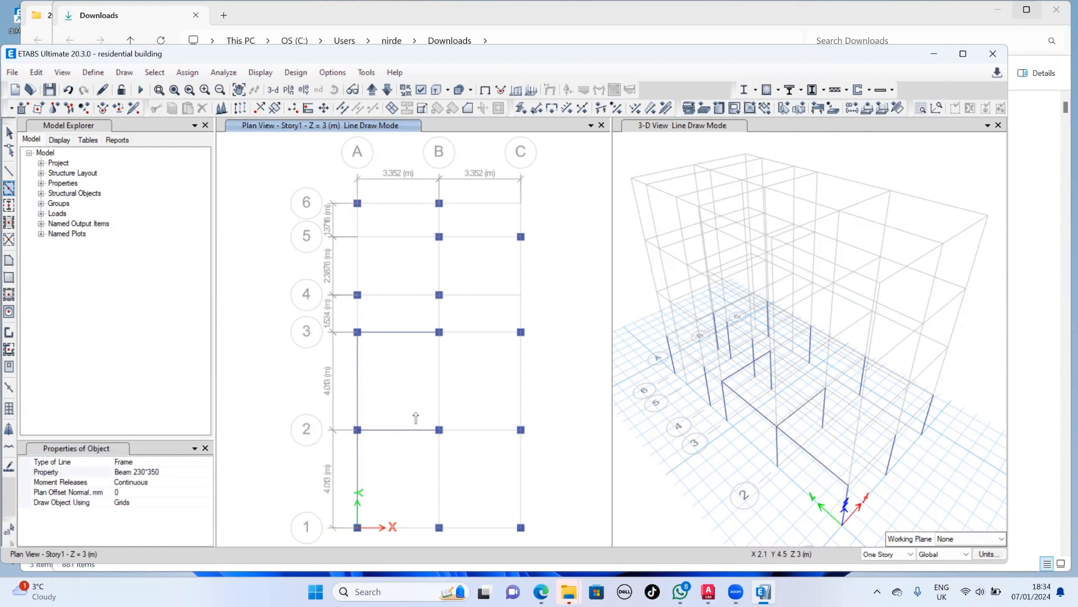
pyautogui.click(430, 407)
pyautogui.click(436, 484)
pyautogui.click(422, 525)
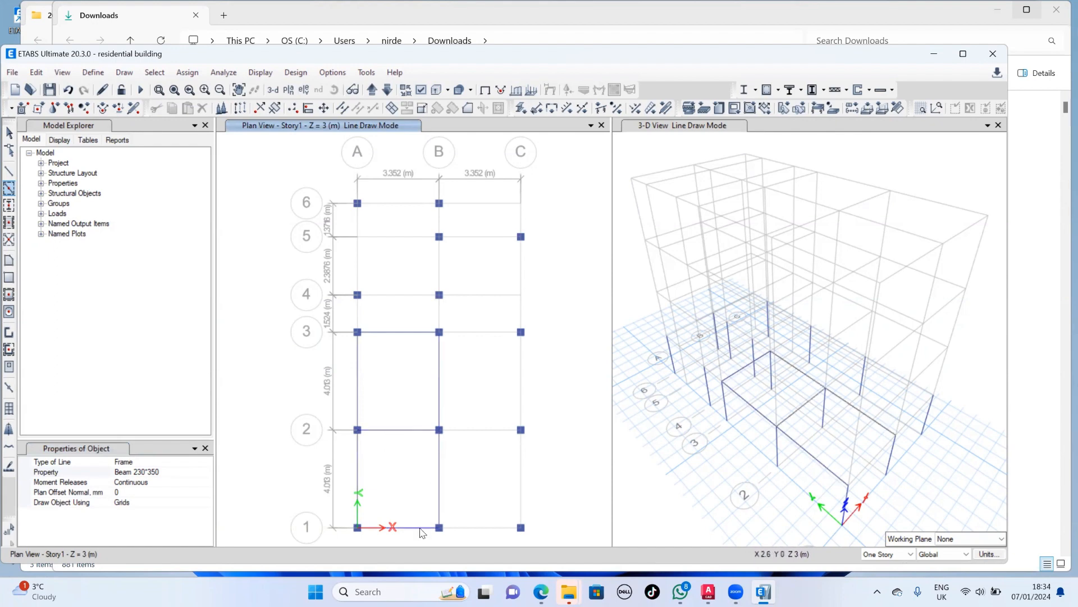
# - Draw Story1 beams between grids B and C on grids 1, 2 and 3, and along grid C from 1 to 3
pyautogui.click(480, 525)
pyautogui.click(520, 495)
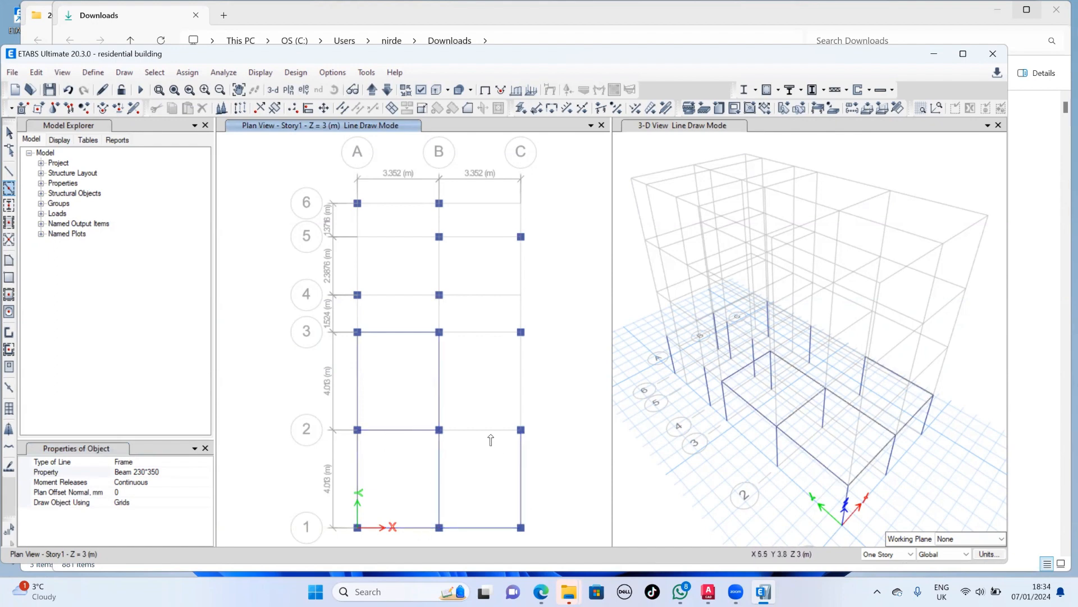
pyautogui.click(492, 431)
pyautogui.click(524, 392)
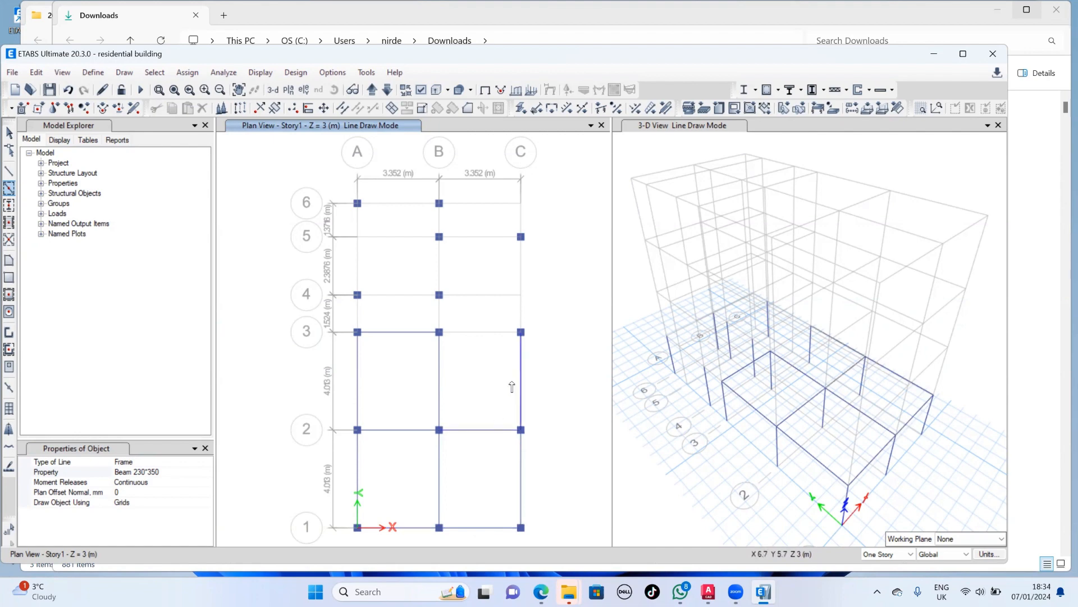
pyautogui.click(484, 340)
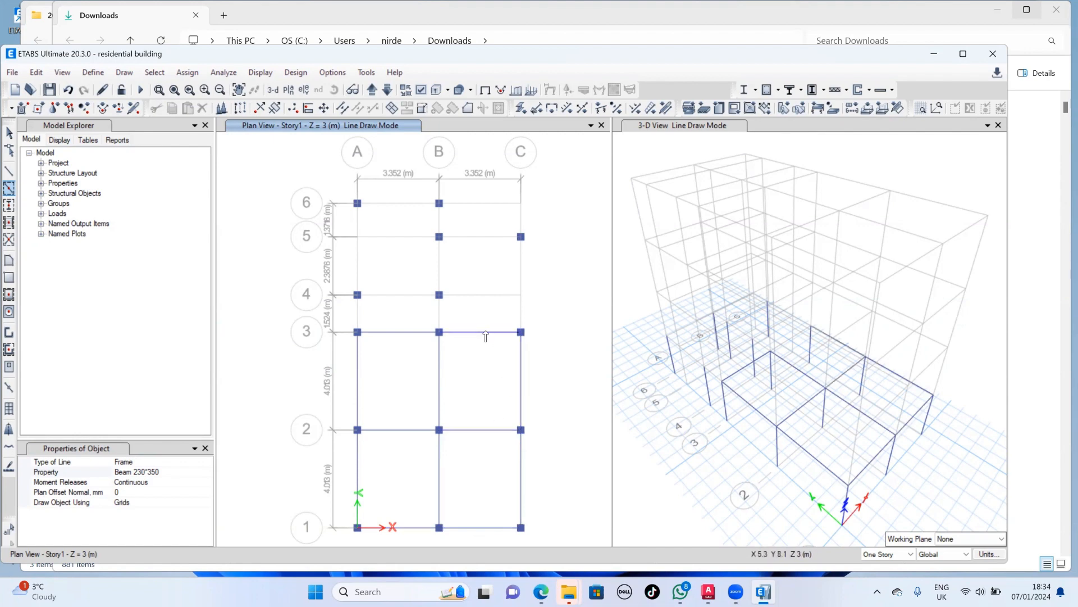
pyautogui.click(198, 503)
pyautogui.click(208, 503)
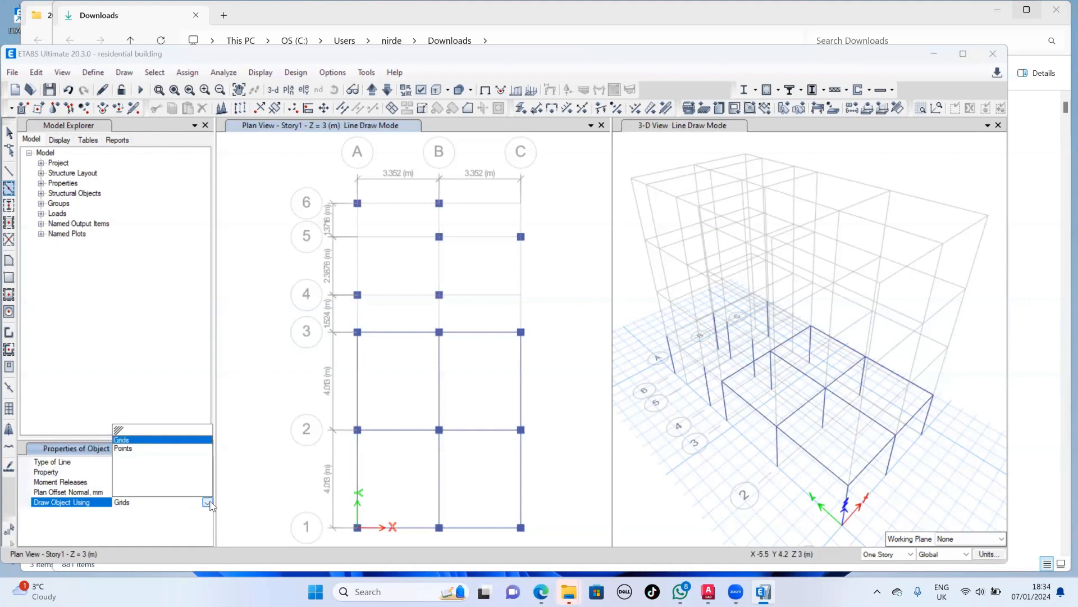
pyautogui.click(207, 502)
# - Draw the Story1 beams A6-B6, B5-C5 and A4-B4, plus those along grid B from 6 to 3 and grid A from 4 to 3
pyautogui.click(390, 208)
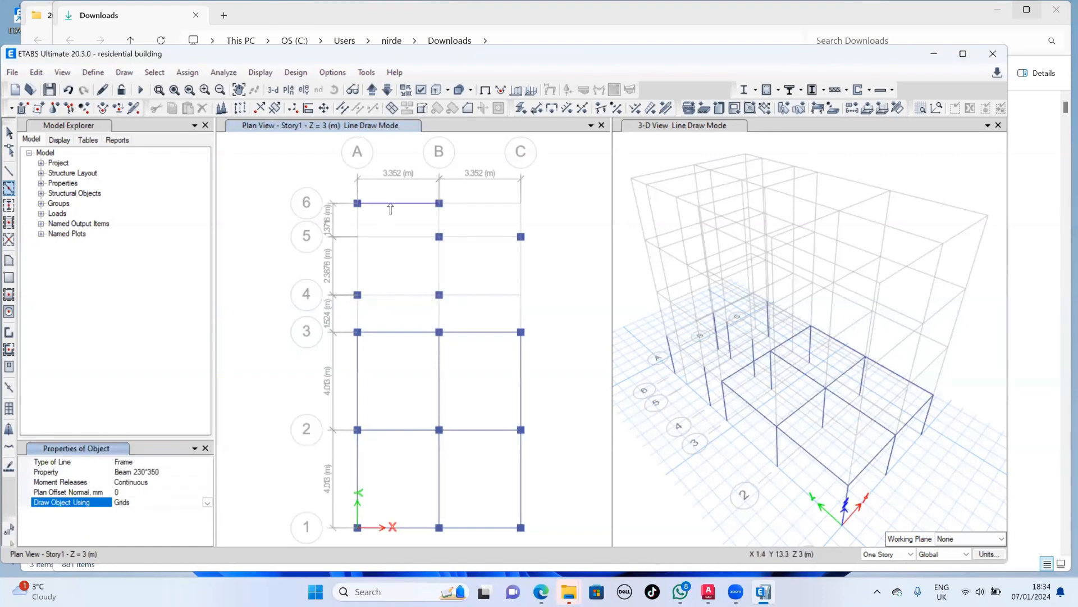
pyautogui.click(469, 239)
pyautogui.click(436, 266)
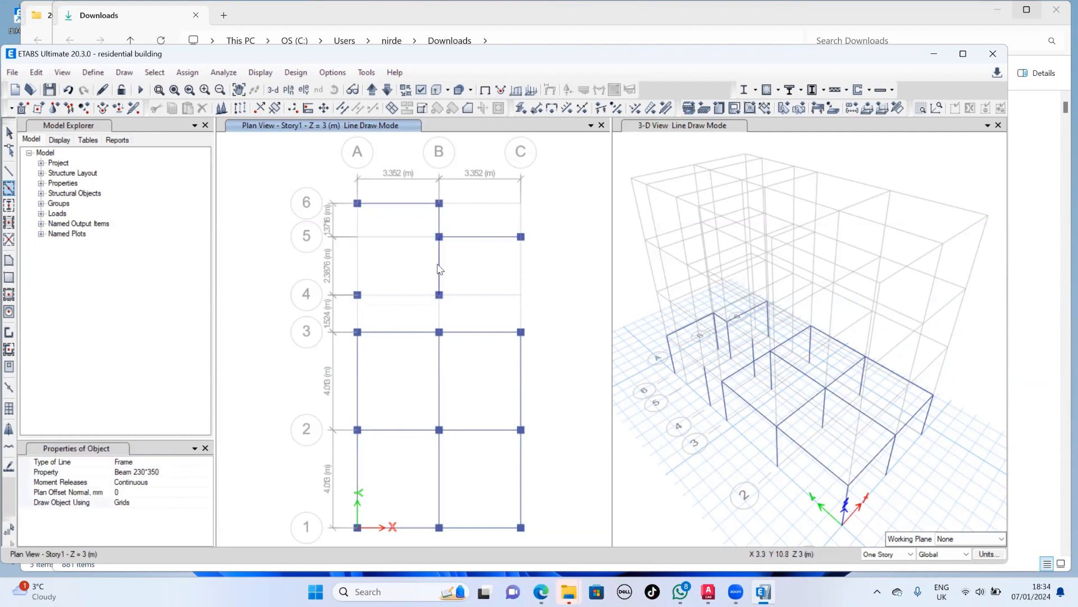
pyautogui.click(400, 298)
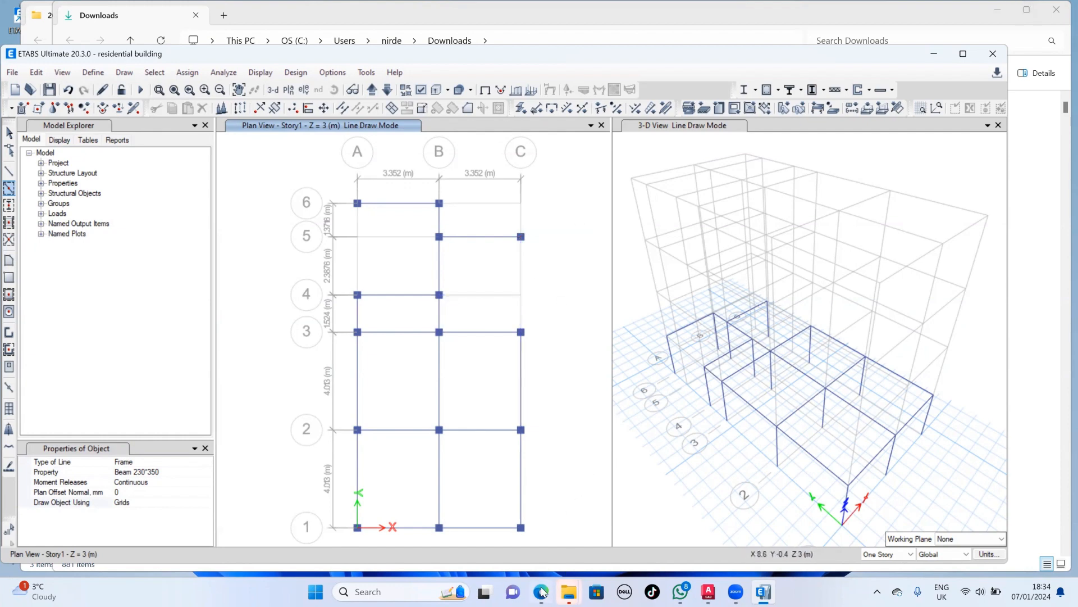
# - Switch to AutoCAD and examine the trench and column layout plans and the floor plans for the building's beam arrangement
pyautogui.click(710, 587)
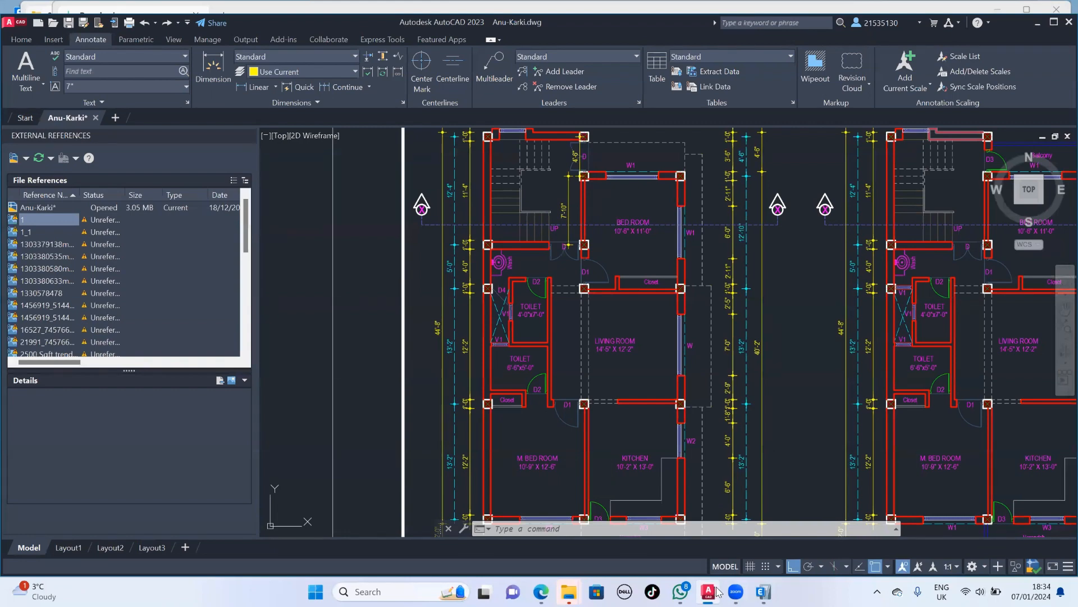
pyautogui.scroll(-2, 628, 259)
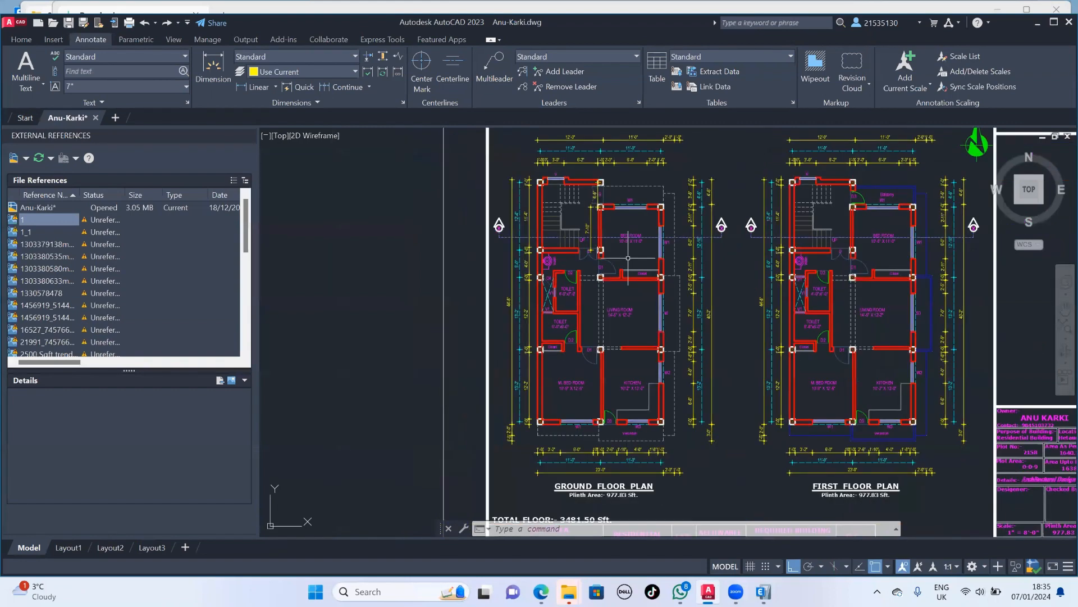
pyautogui.scroll(-5, 628, 258)
pyautogui.moveTo(853, 284); pyautogui.dragTo(619, 262, button='middle')
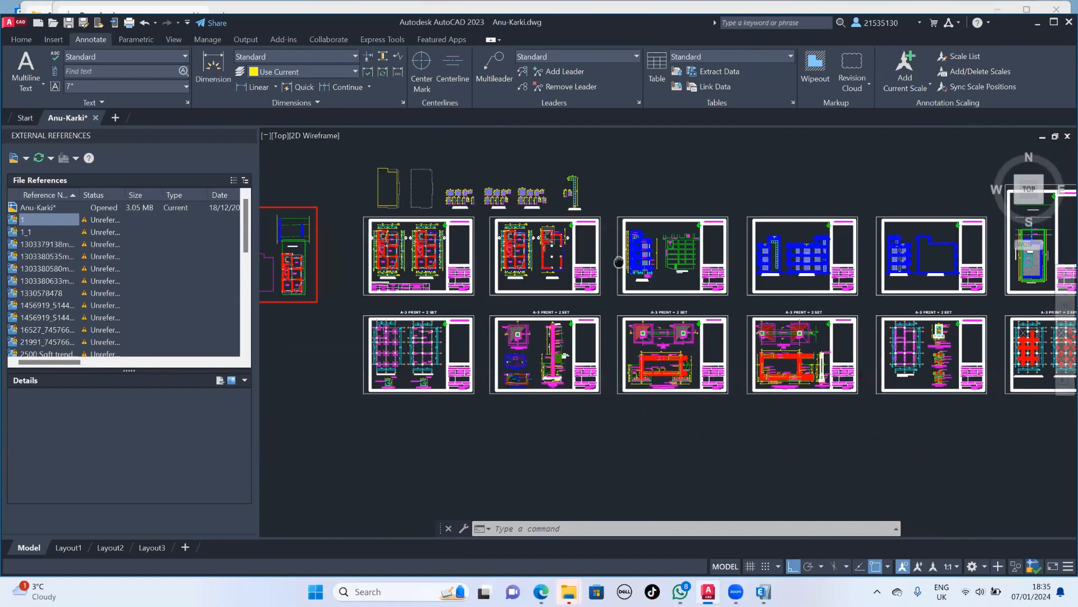
pyautogui.scroll(8, 371, 360)
pyautogui.scroll(2, 467, 319)
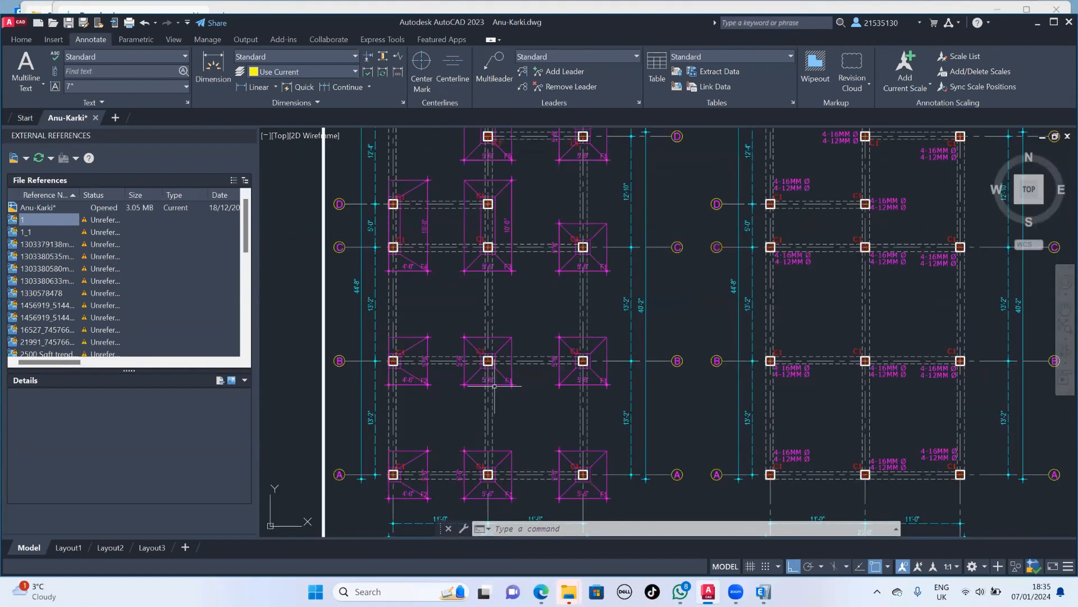
pyautogui.scroll(-2, 494, 385)
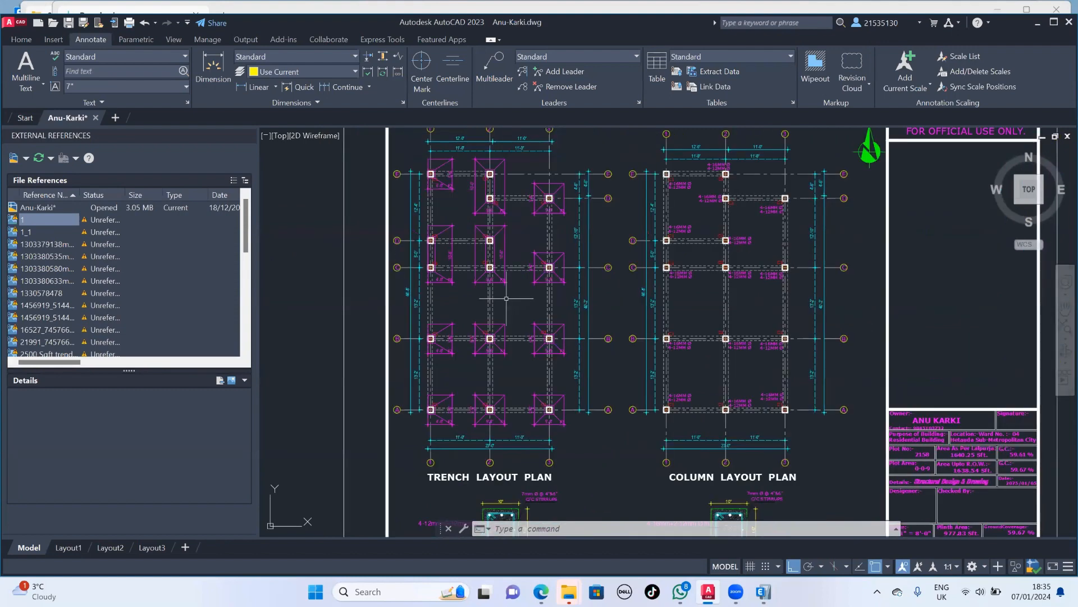
pyautogui.scroll(-2, 800, 278)
pyautogui.scroll(-4, 794, 281)
pyautogui.moveTo(735, 271); pyautogui.dragTo(734, 302, button='middle')
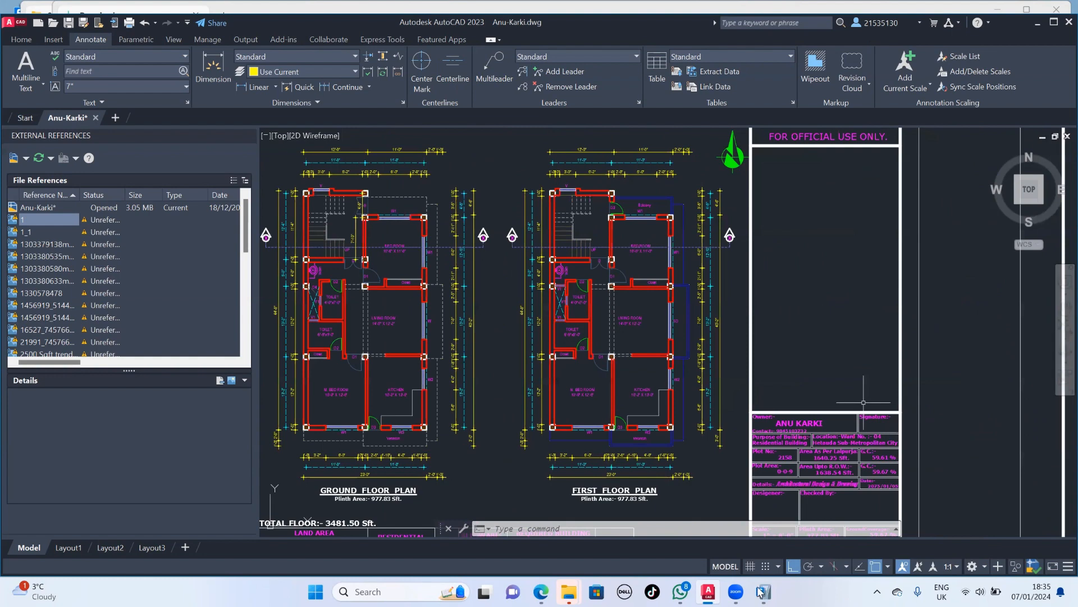
# - Return to ETABS and draw a straight Beam 230*350 frame along grid A from A6 to A4 on Story1
pyautogui.click(762, 591)
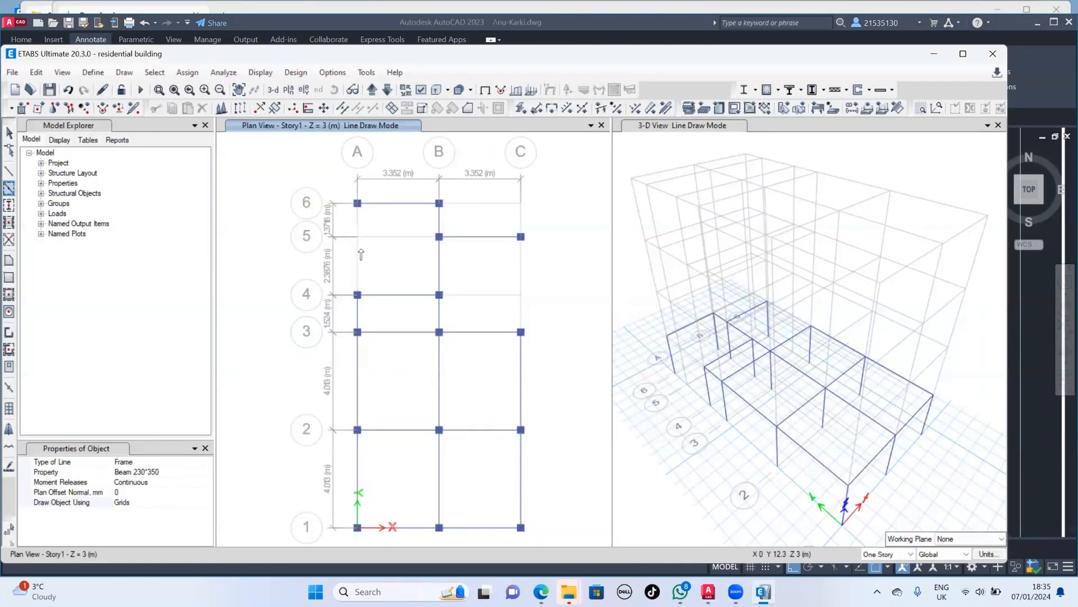
pyautogui.click(8, 171)
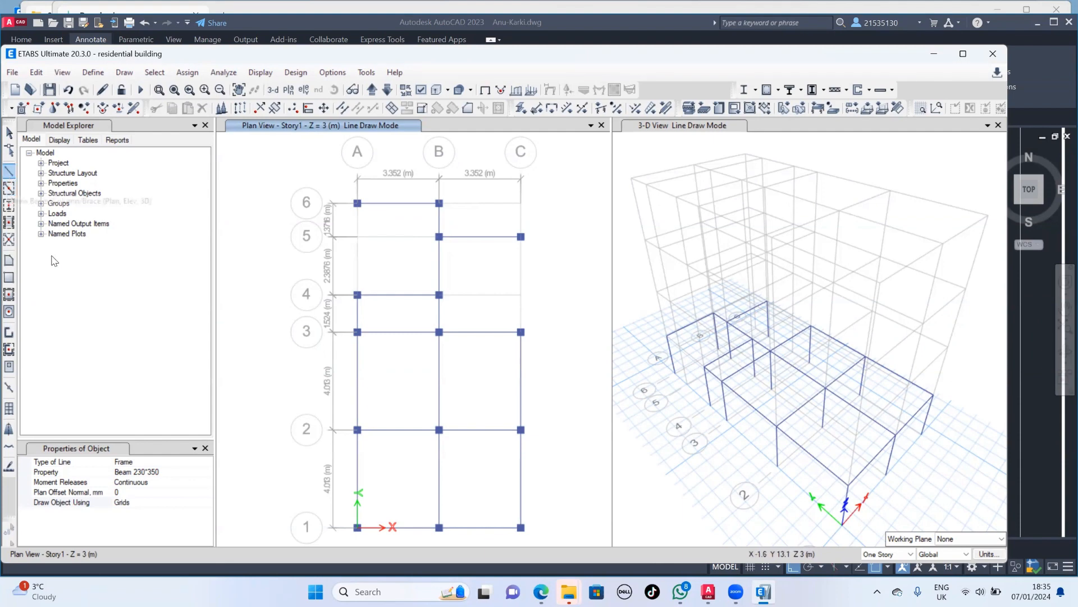
pyautogui.click(195, 473)
pyautogui.click(206, 473)
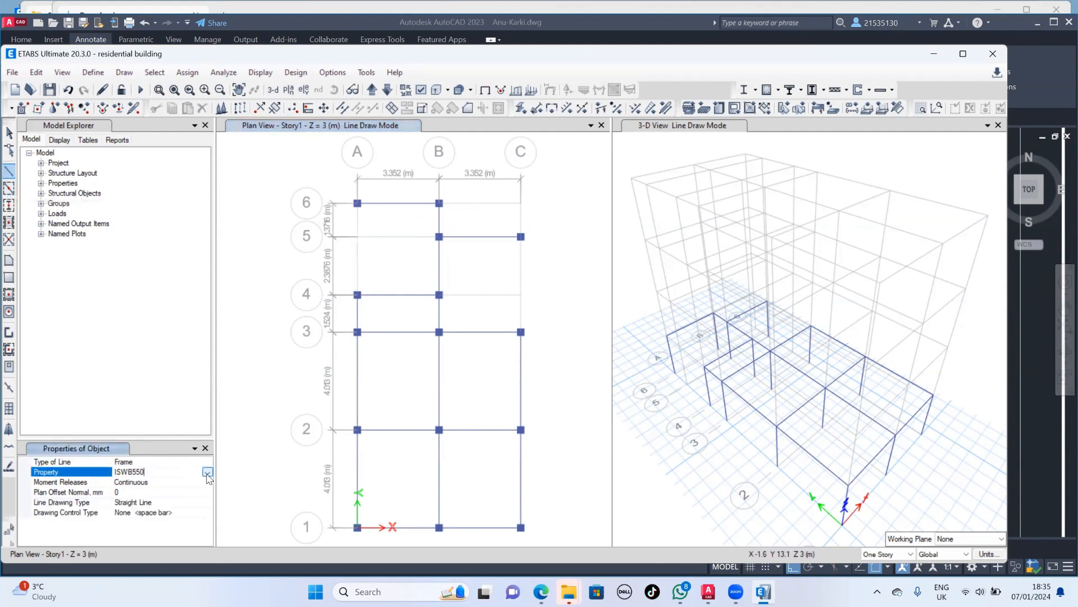
pyautogui.click(207, 473)
pyautogui.click(159, 484)
pyautogui.click(357, 203)
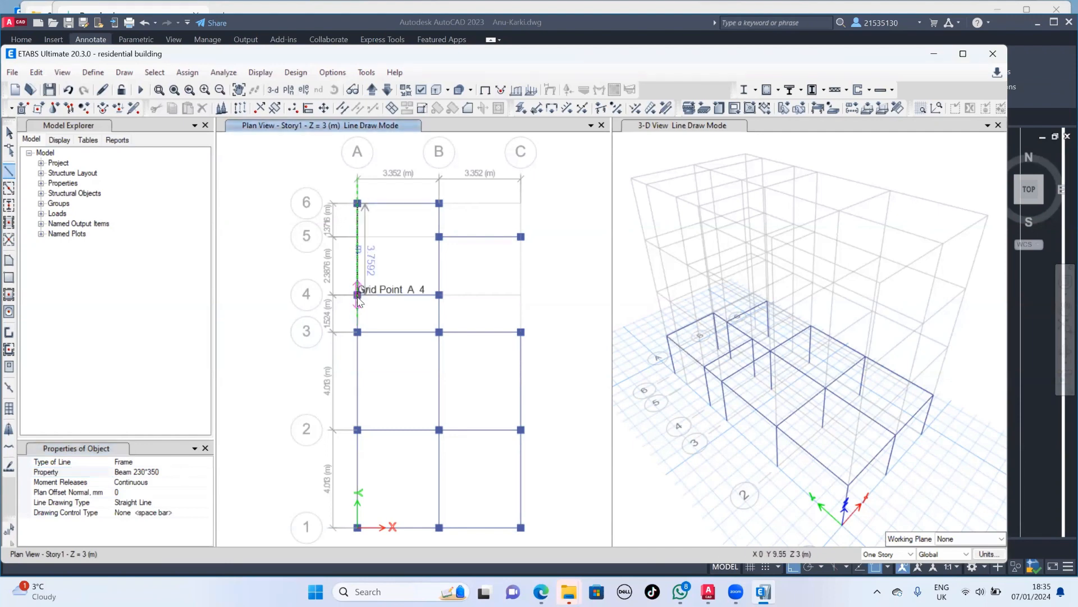
pyautogui.click(357, 294)
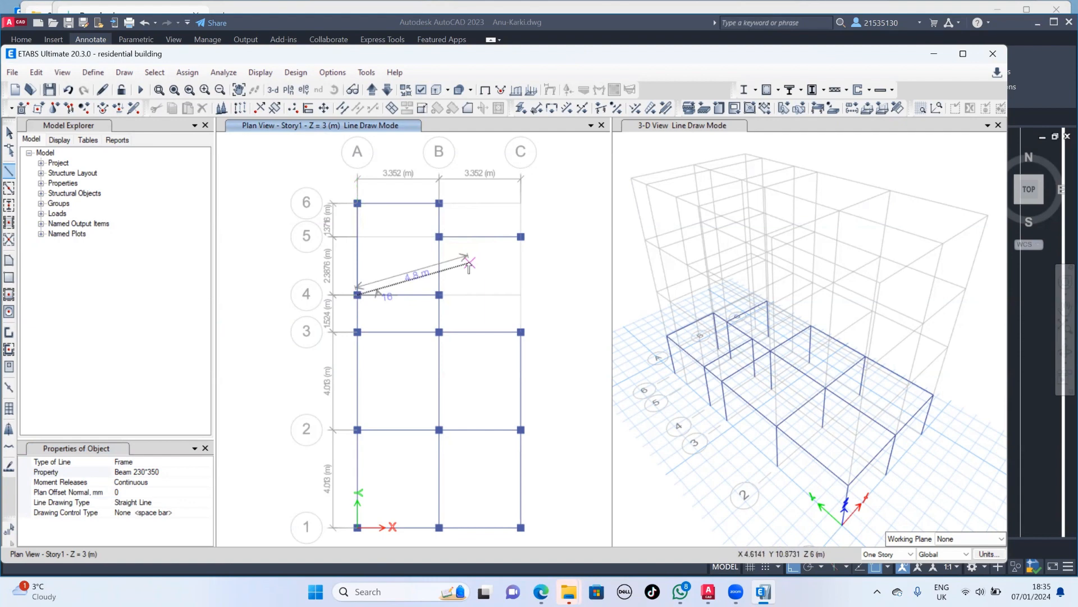
pyautogui.press('Escape')
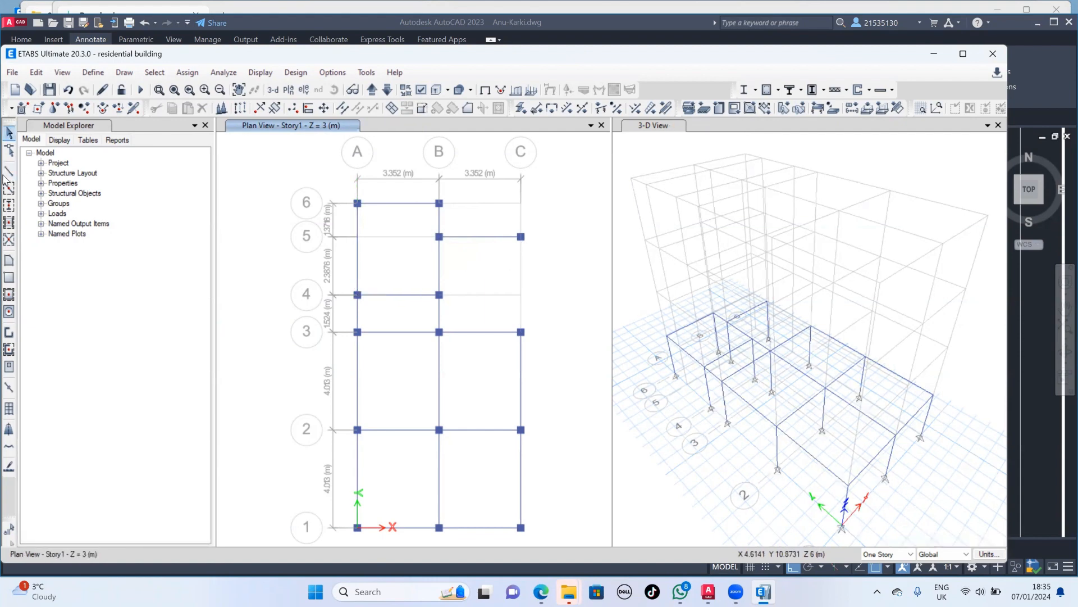
# - Draw a straight beam along grid C from C5 to C3 on Story1 and leave the drawing command
pyautogui.click(8, 171)
pyautogui.click(439, 237)
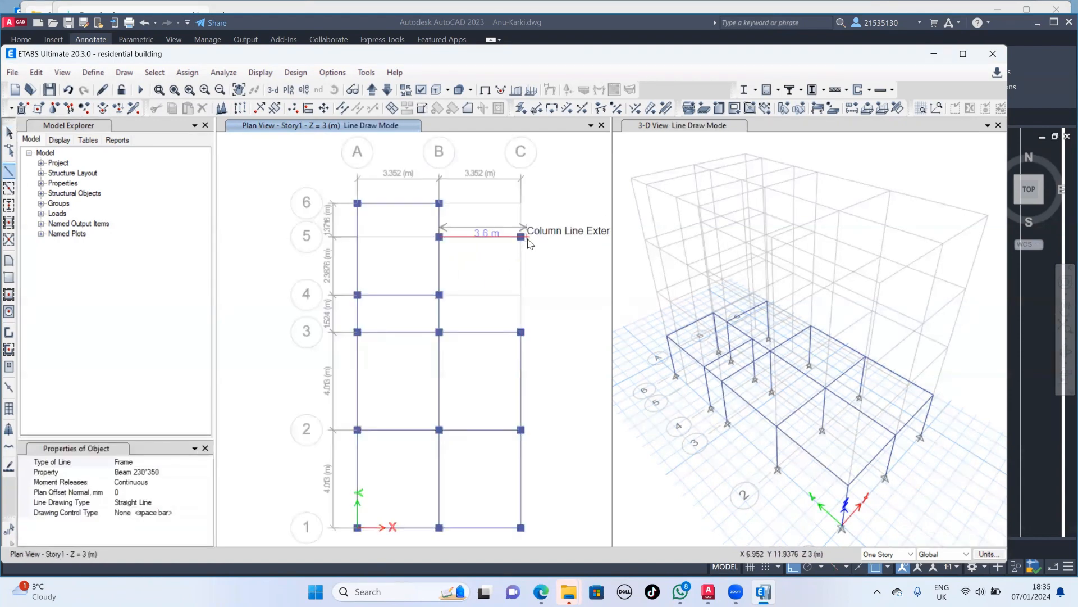
pyautogui.click(522, 236)
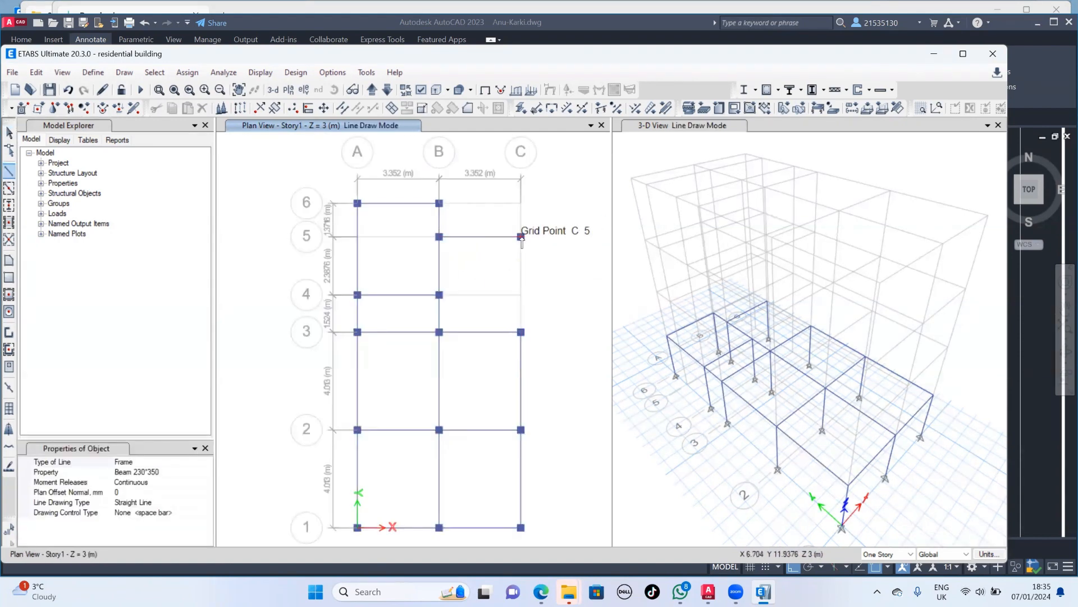
pyautogui.click(520, 332)
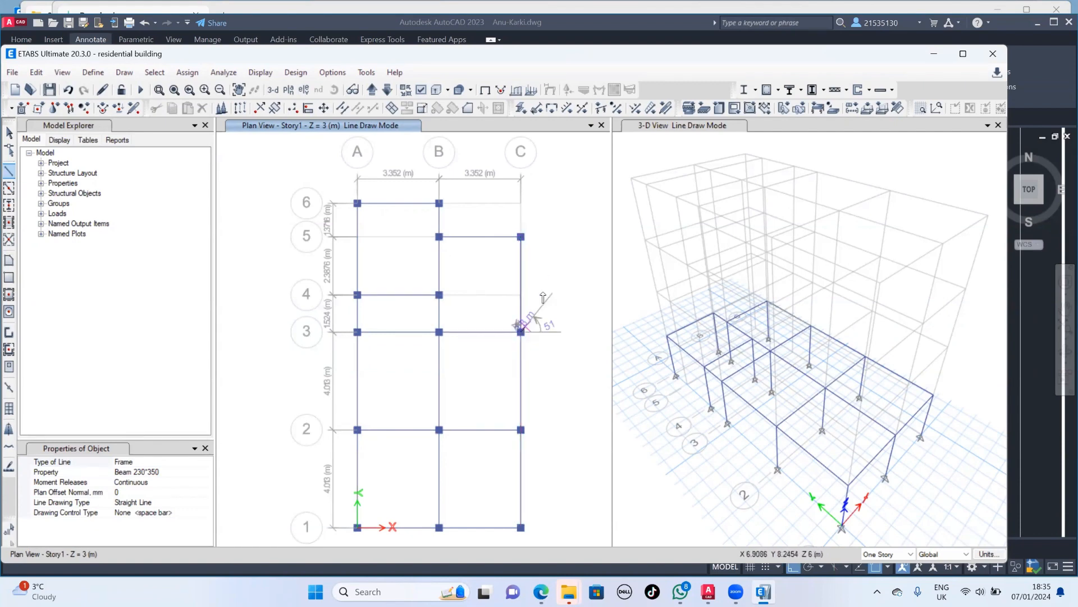
pyautogui.press('Escape')
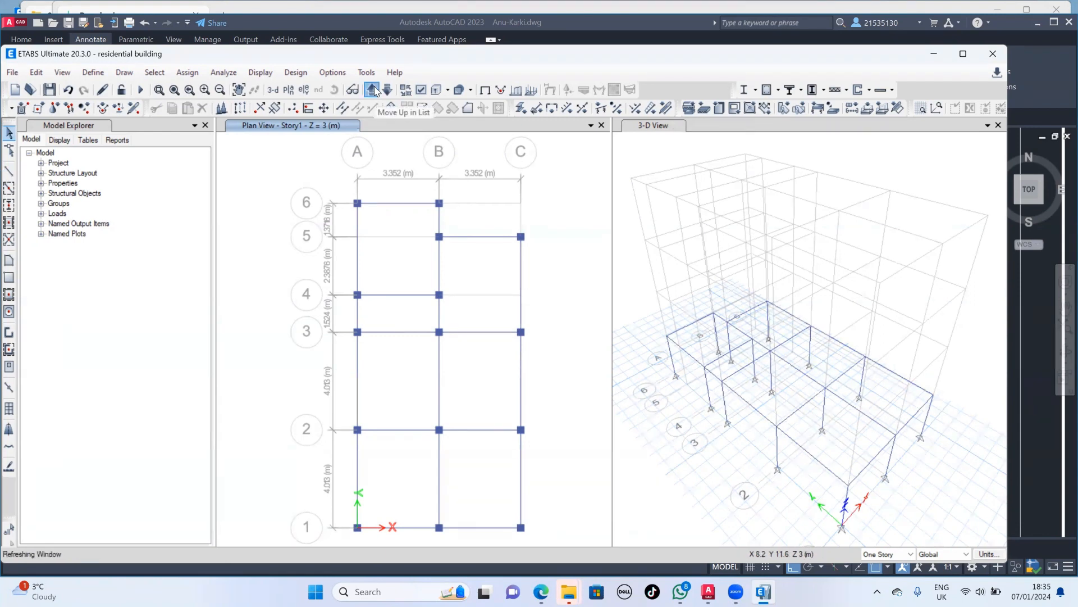
# - Move the plan view up to Story2 and quick-draw COI 300*300 columns at A6, B6, B5, C5, A4, B4 and all intersections of grids 1 to 3
pyautogui.click(373, 90)
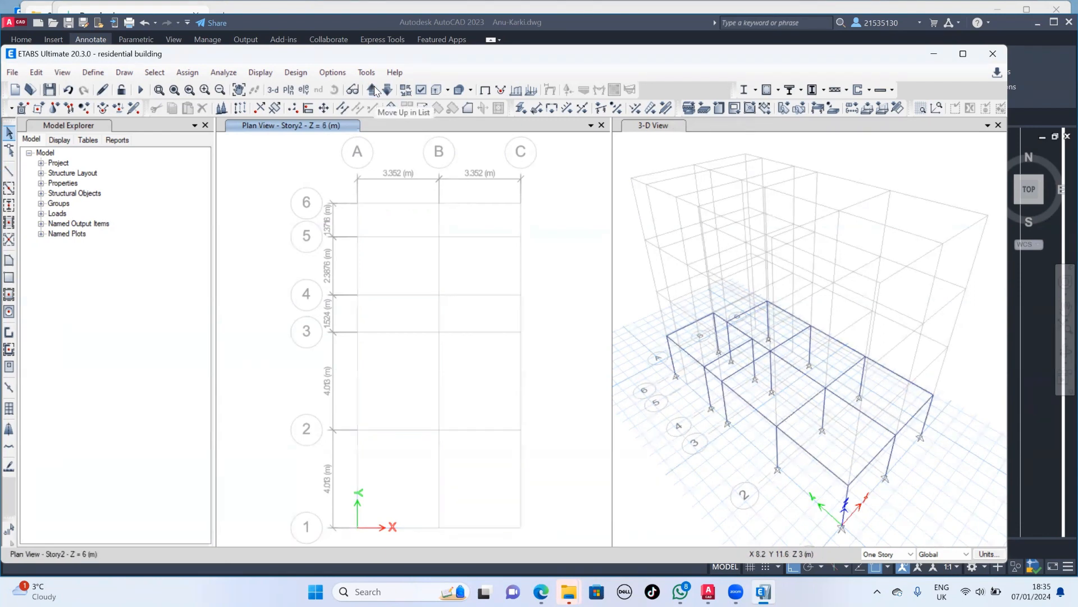
pyautogui.click(8, 205)
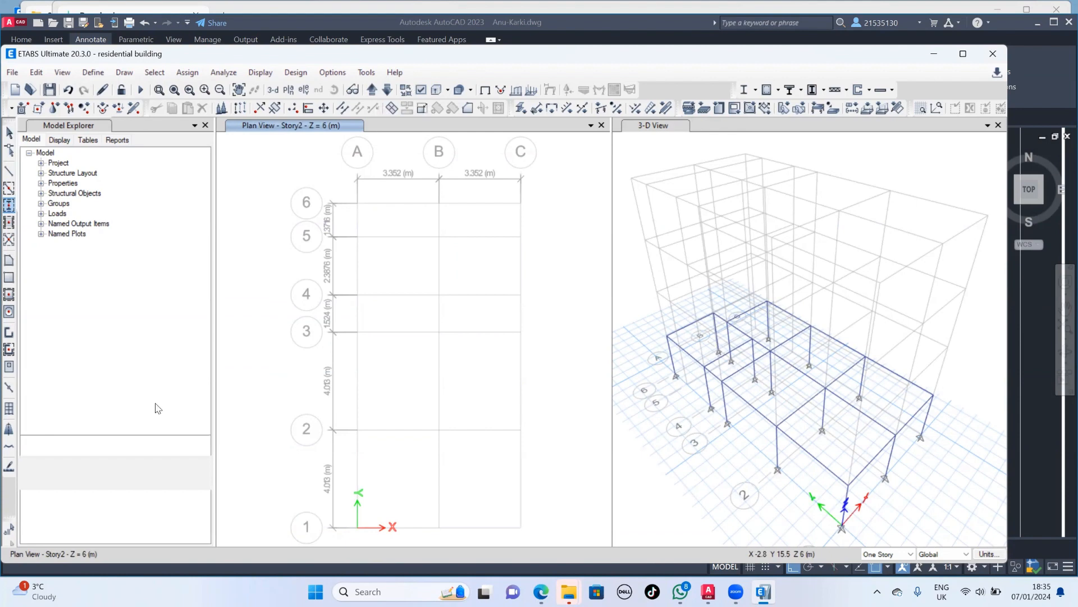
pyautogui.moveTo(345, 187)
pyautogui.mouseDown()
pyautogui.moveTo(365, 222)
pyautogui.moveTo(464, 225)
pyautogui.moveTo(441, 253)
pyautogui.moveTo(543, 252)
pyautogui.mouseUp()
pyautogui.moveTo(343, 274); pyautogui.dragTo(457, 316)
pyautogui.moveTo(342, 316); pyautogui.dragTo(553, 568)
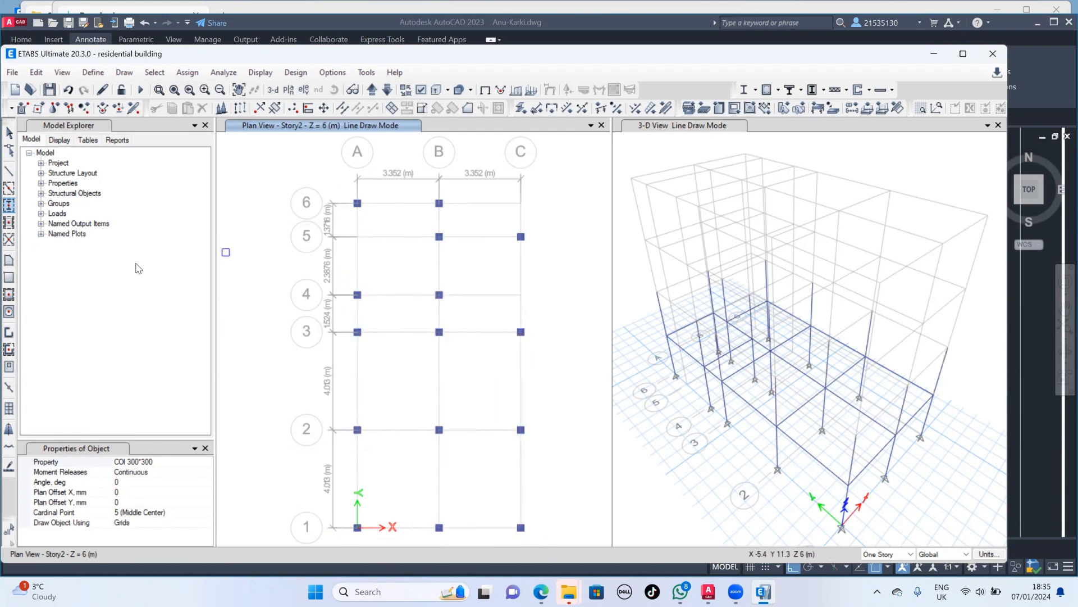
# - Quick-draw Beam 230*350 frames on Story2 over grids 1 to 3 and up to A4-B4, along grid B, and at A6-B6 and B5-C5
pyautogui.click(8, 188)
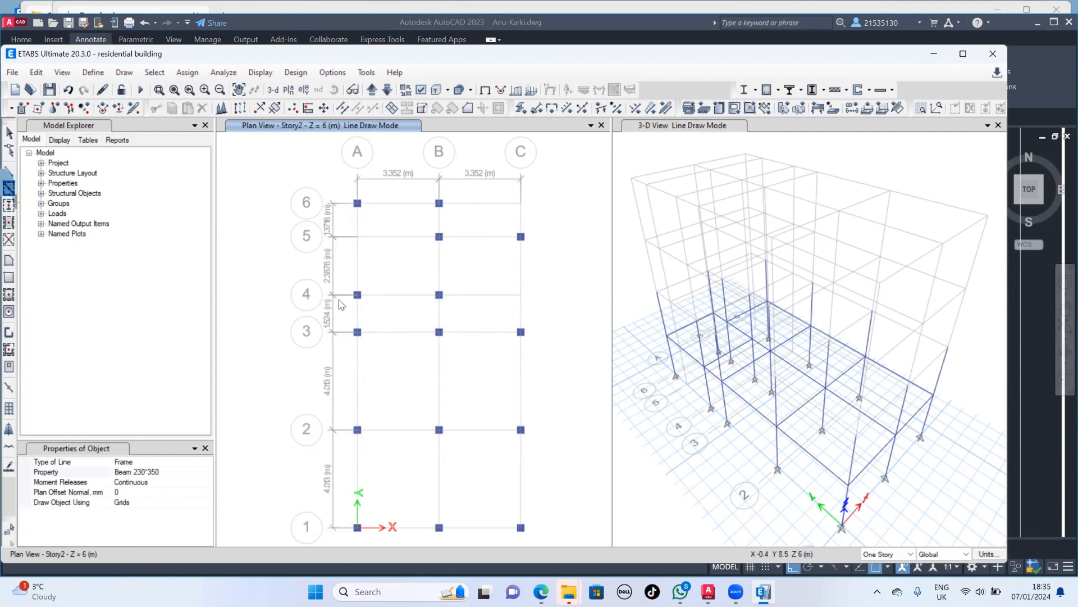
pyautogui.moveTo(333, 279)
pyautogui.mouseDown()
pyautogui.moveTo(524, 535)
pyautogui.moveTo(433, 522)
pyautogui.moveTo(378, 484)
pyautogui.moveTo(462, 537)
pyautogui.mouseUp()
pyautogui.moveTo(556, 328); pyautogui.dragTo(416, 548)
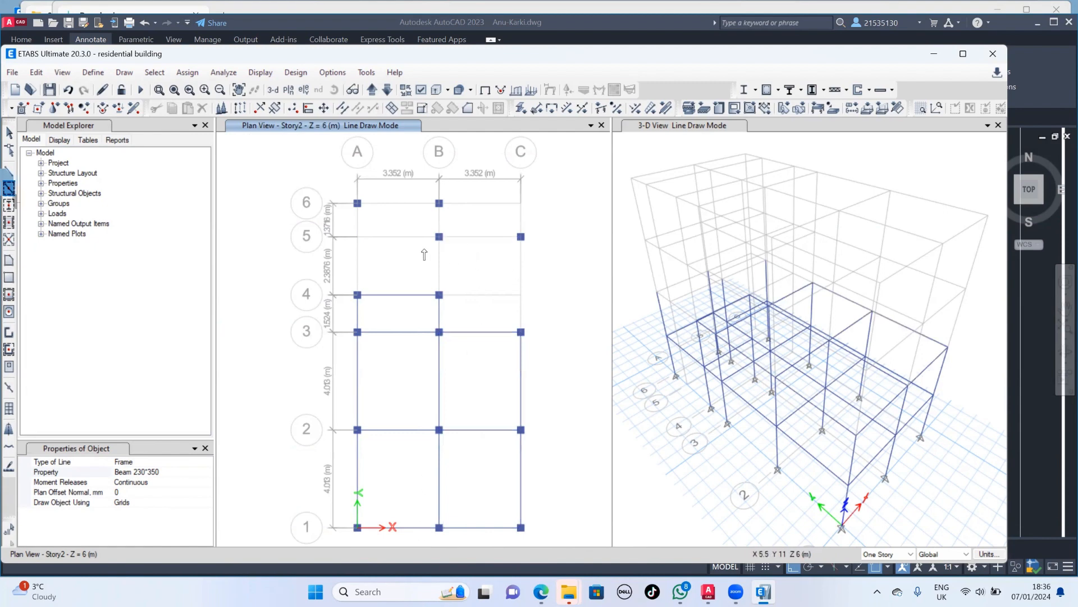
pyautogui.click(400, 211)
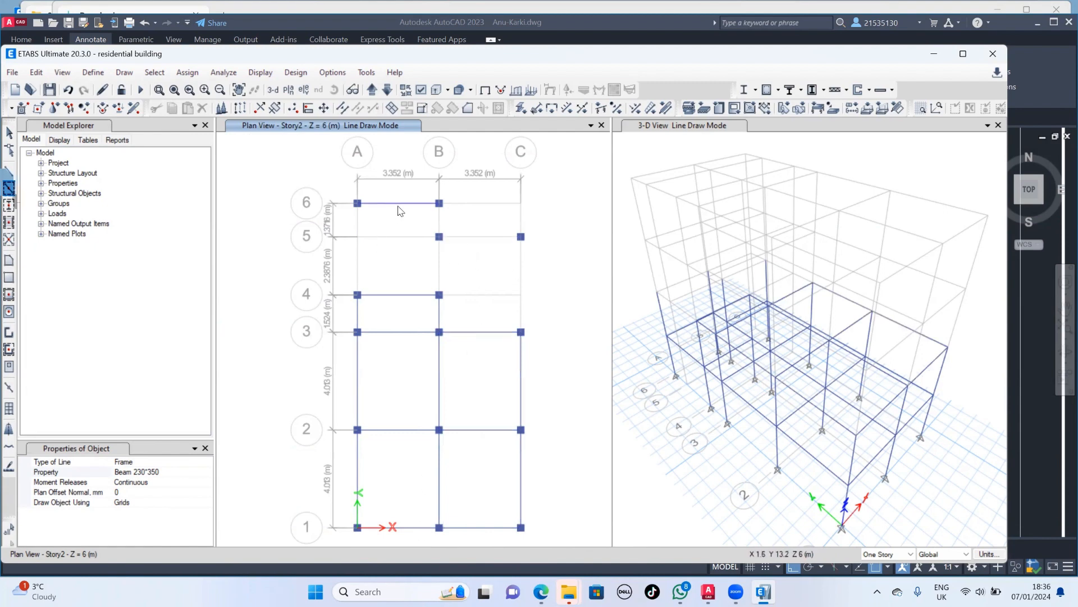
pyautogui.click(486, 240)
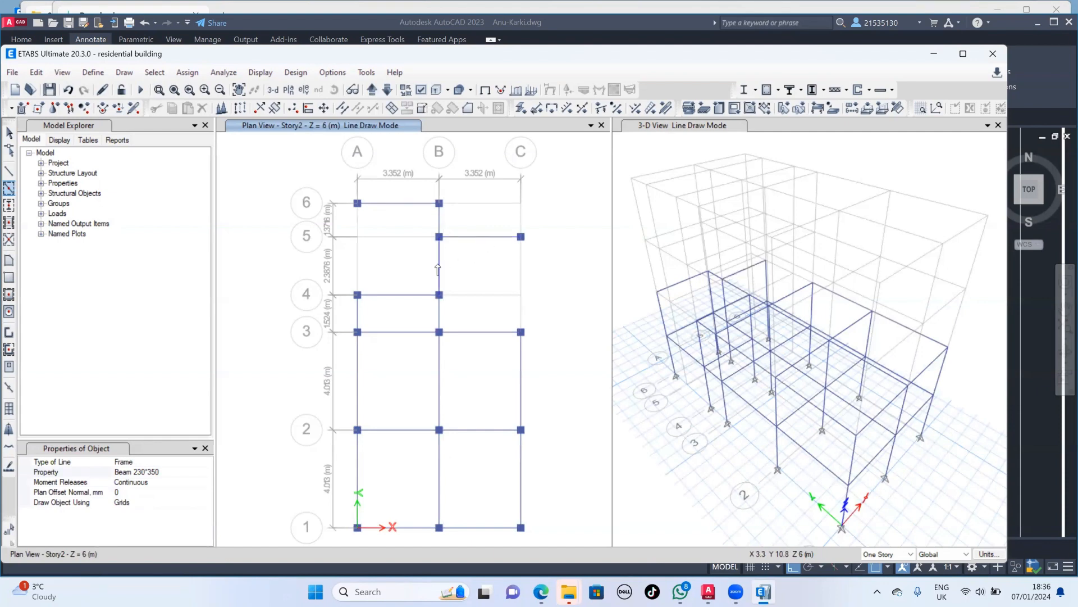
# - Draw a straight Beam 230*350 frame along grid C from C5 to C3 on Story2 and leave the drawing command
pyautogui.click(8, 172)
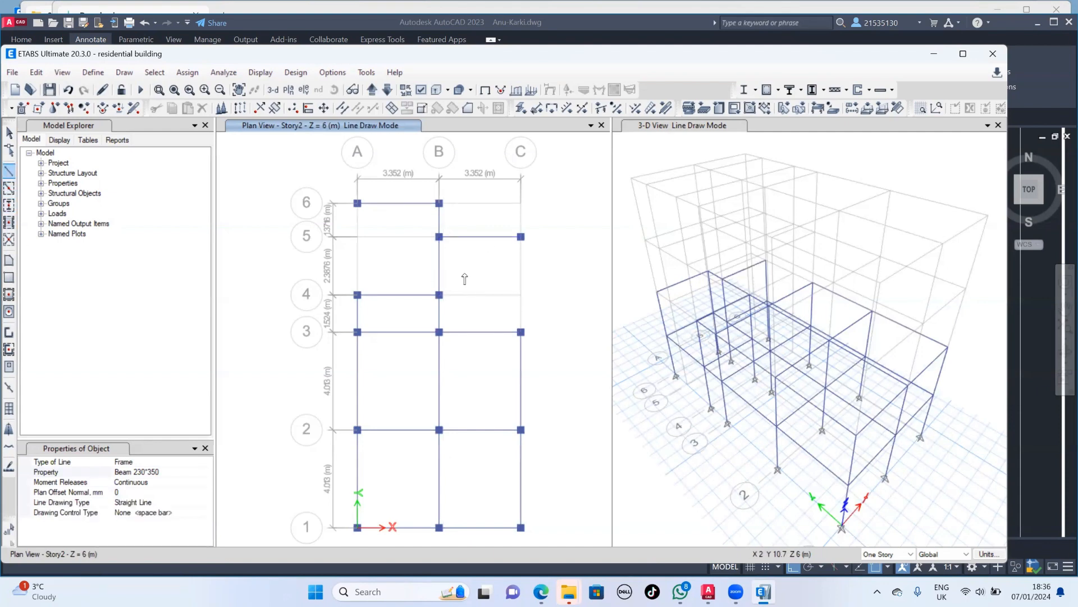
pyautogui.click(521, 237)
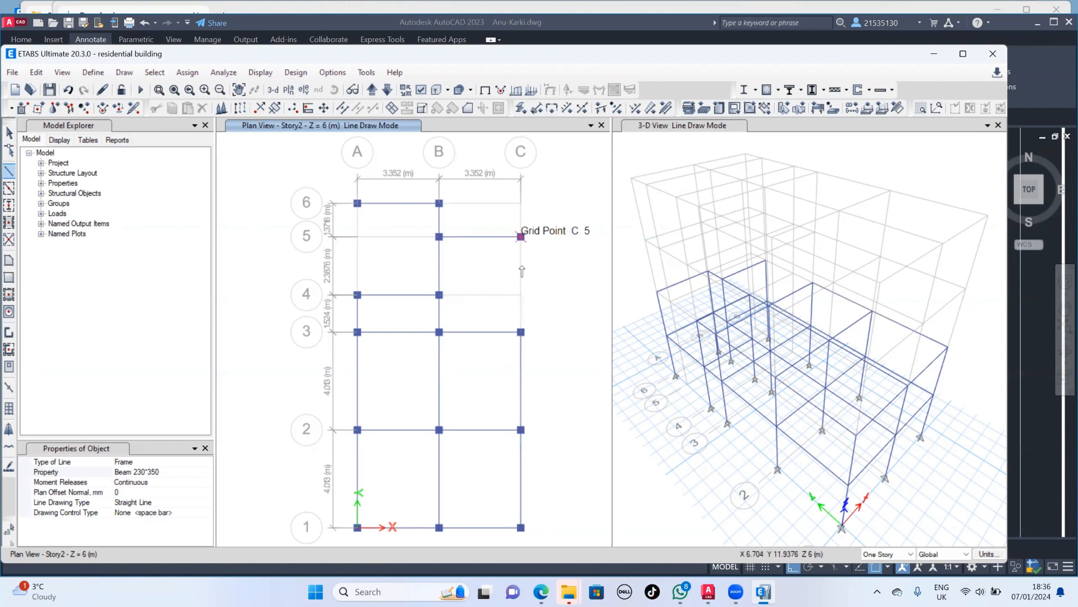
pyautogui.click(521, 331)
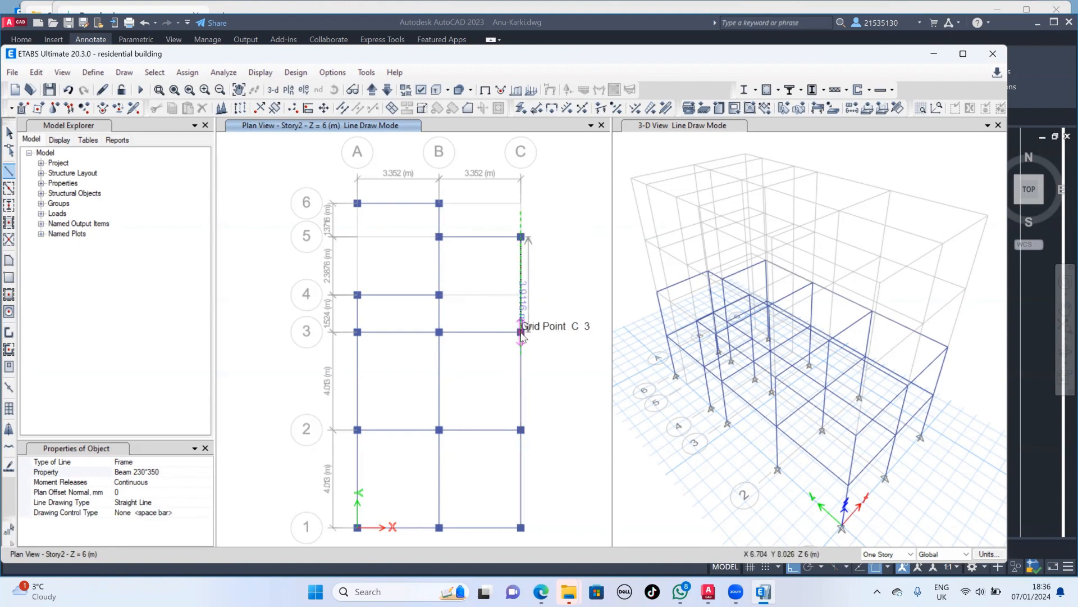
pyautogui.press('Escape')
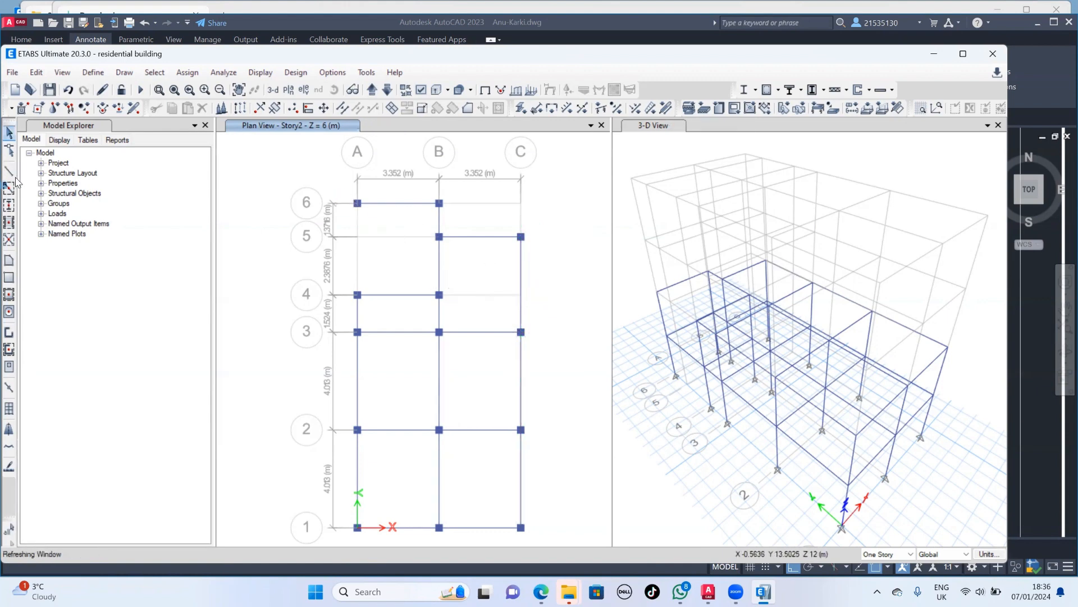
# - Draw a straight Beam 230*350 frame along grid A from A6 to A4 on Story2 and leave the drawing command
pyautogui.click(9, 172)
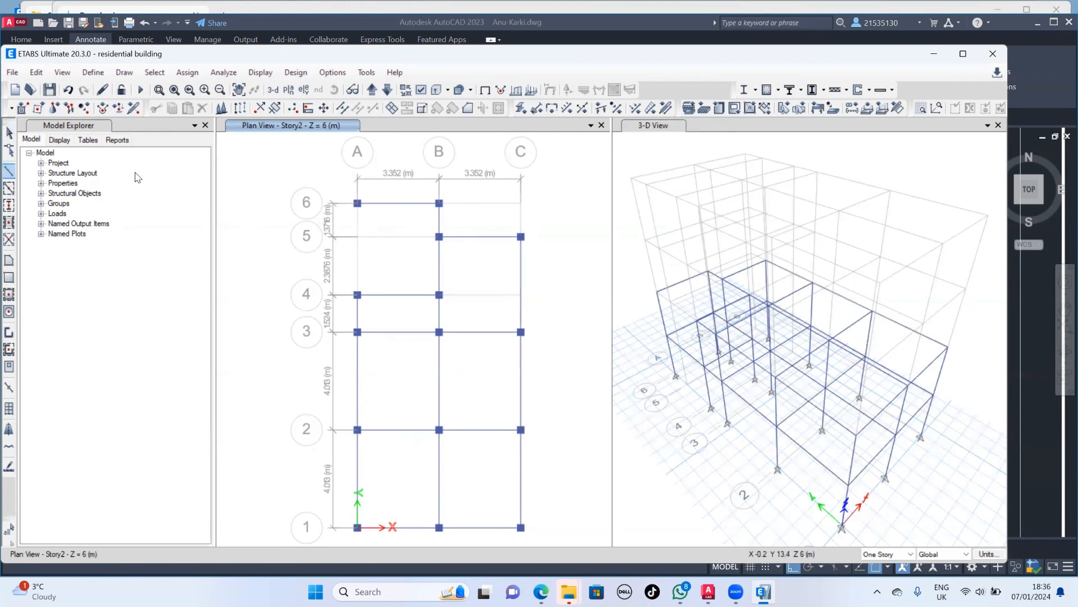
pyautogui.click(358, 204)
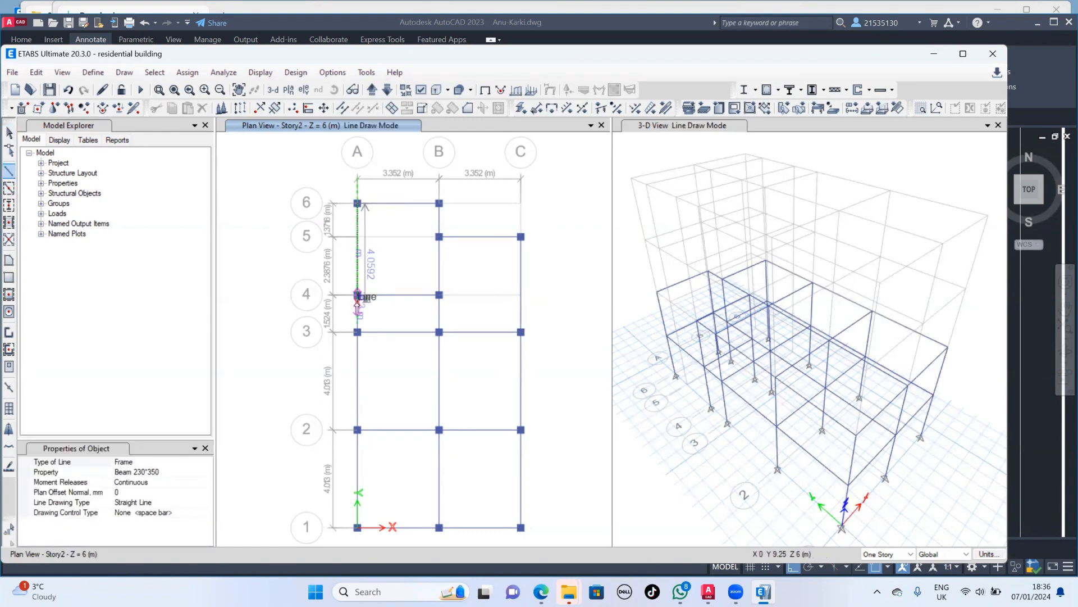
pyautogui.doubleClick(358, 294)
pyautogui.press('Escape')
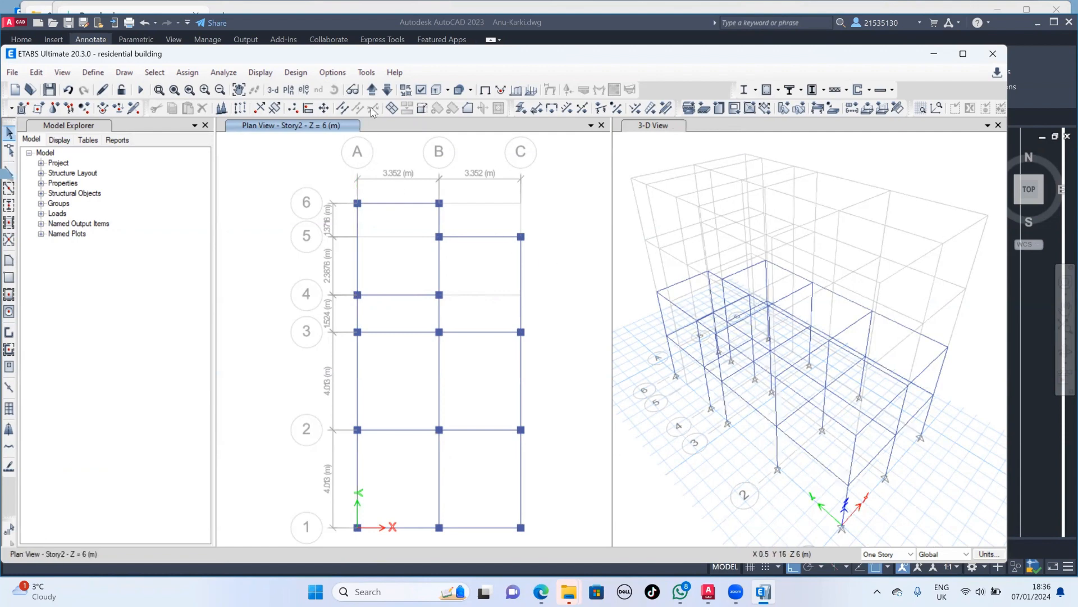
# - Move the plan view up to Story3 and quick-draw COI 300*300 columns at A4, B4, B5, C5, A6, B6 and all intersections of grids 1 to 3
pyautogui.click(372, 90)
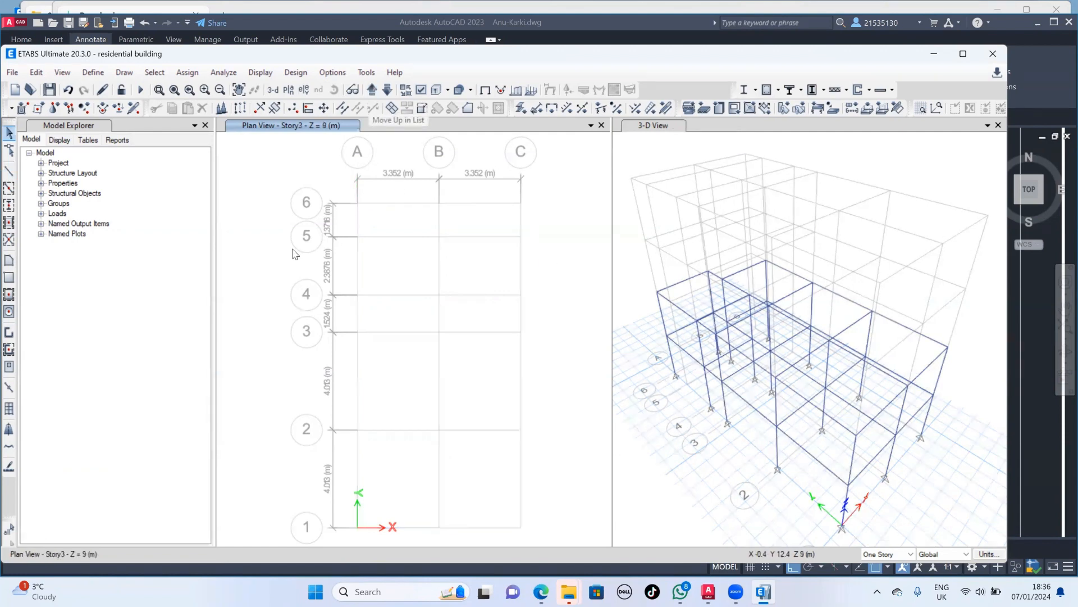
pyautogui.click(9, 205)
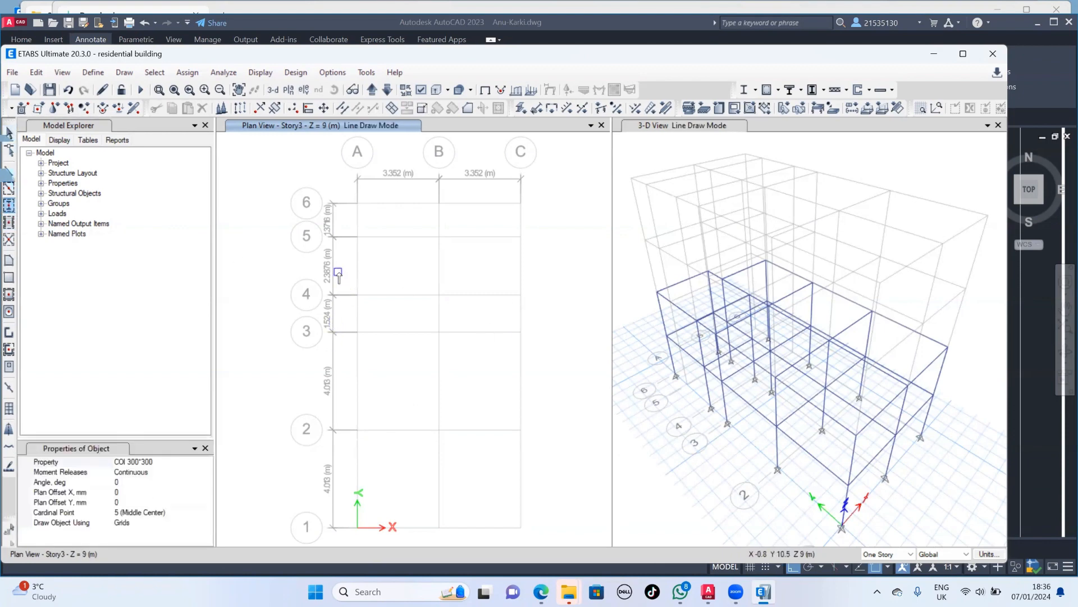
pyautogui.moveTo(339, 270); pyautogui.dragTo(497, 320)
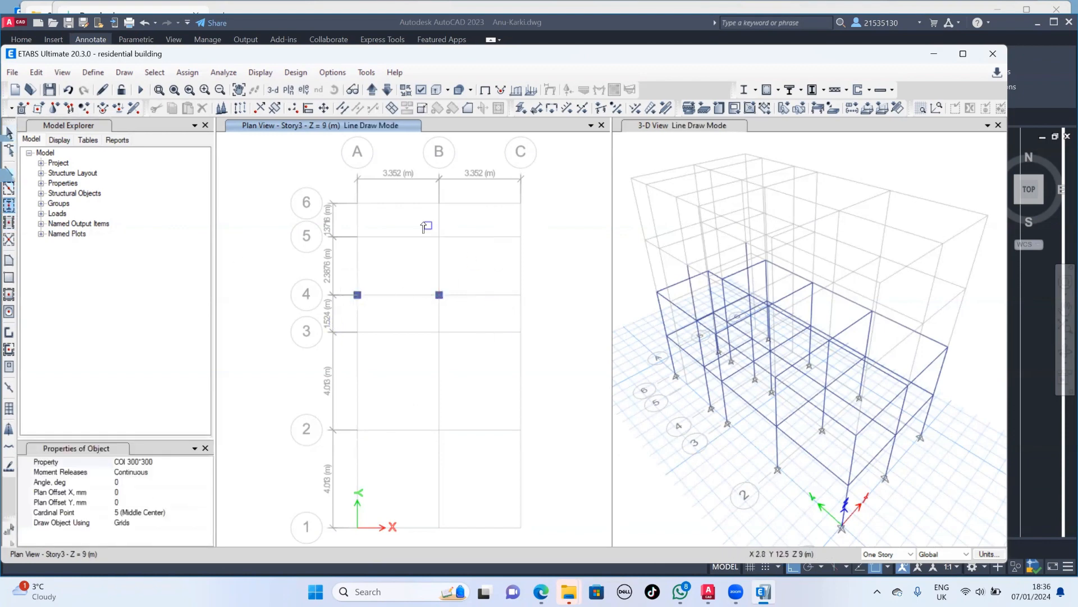
pyautogui.moveTo(423, 220); pyautogui.dragTo(555, 270)
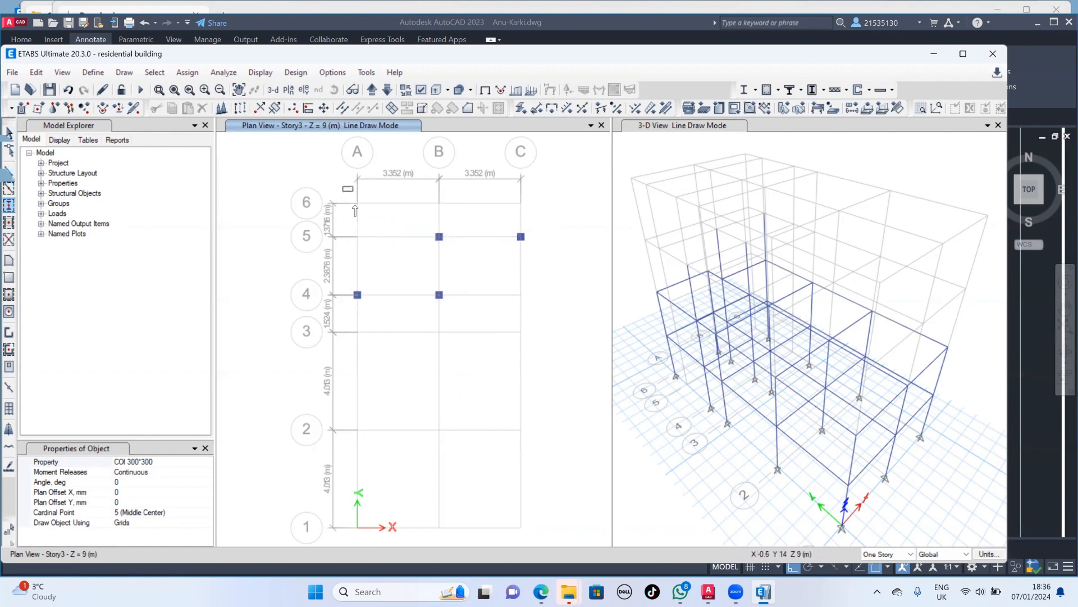
pyautogui.moveTo(344, 187); pyautogui.dragTo(453, 228)
pyautogui.moveTo(344, 318); pyautogui.dragTo(546, 549)
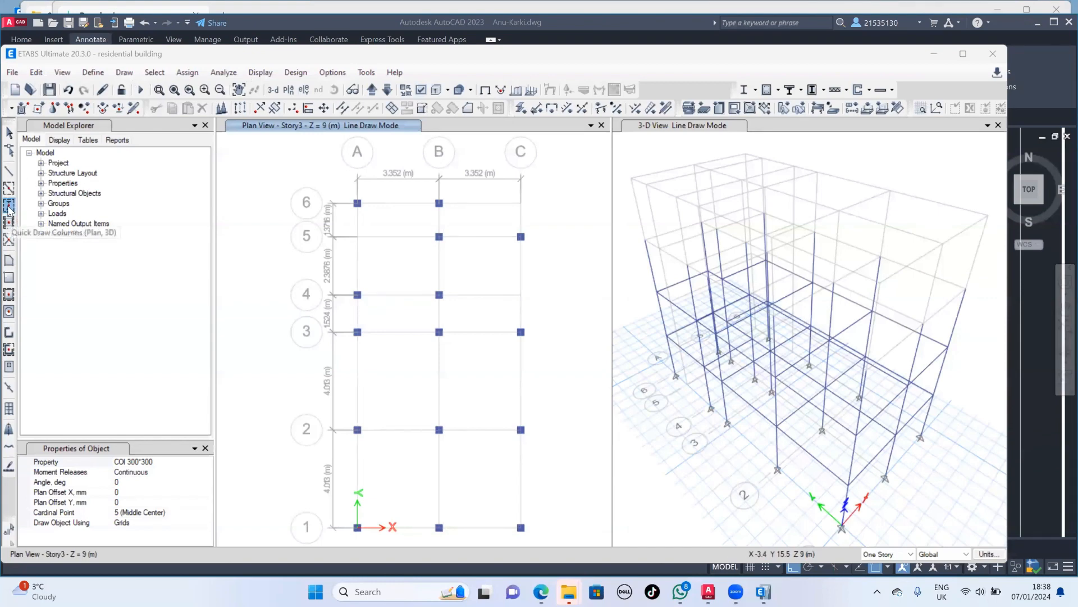
# - Quick-draw Beam 230*350 frames on Story3 over grids 1 to 3, and at A3-A4, A4-B4, B3-B6, A6-B6 and B5-C5
pyautogui.click(9, 188)
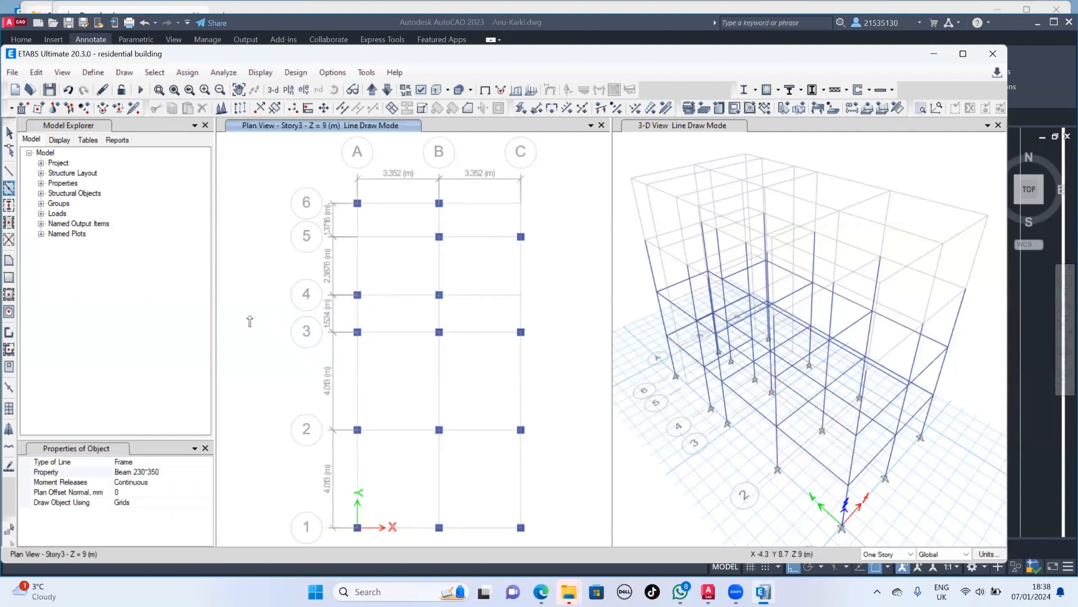
pyautogui.moveTo(251, 315)
pyautogui.mouseDown()
pyautogui.moveTo(289, 395)
pyautogui.moveTo(609, 585)
pyautogui.mouseUp()
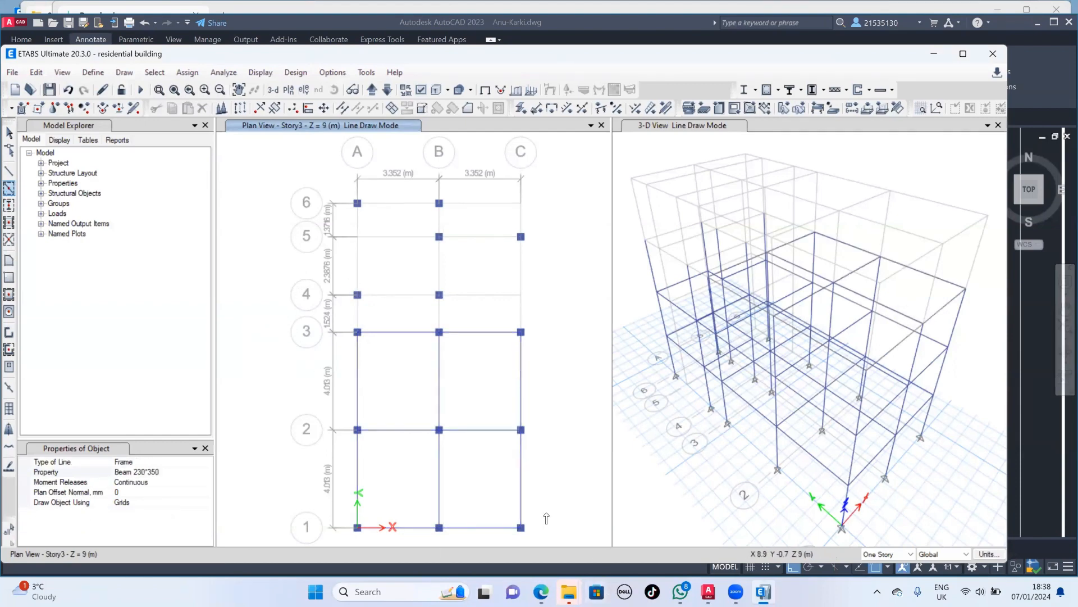
pyautogui.click(360, 316)
pyautogui.click(386, 298)
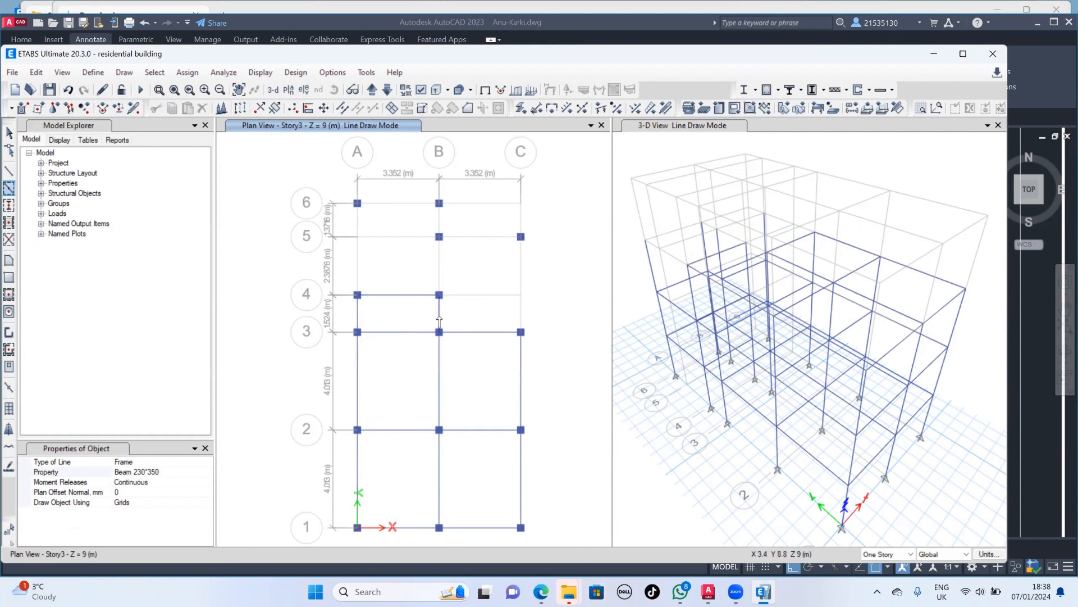
pyautogui.click(436, 280)
pyautogui.click(402, 207)
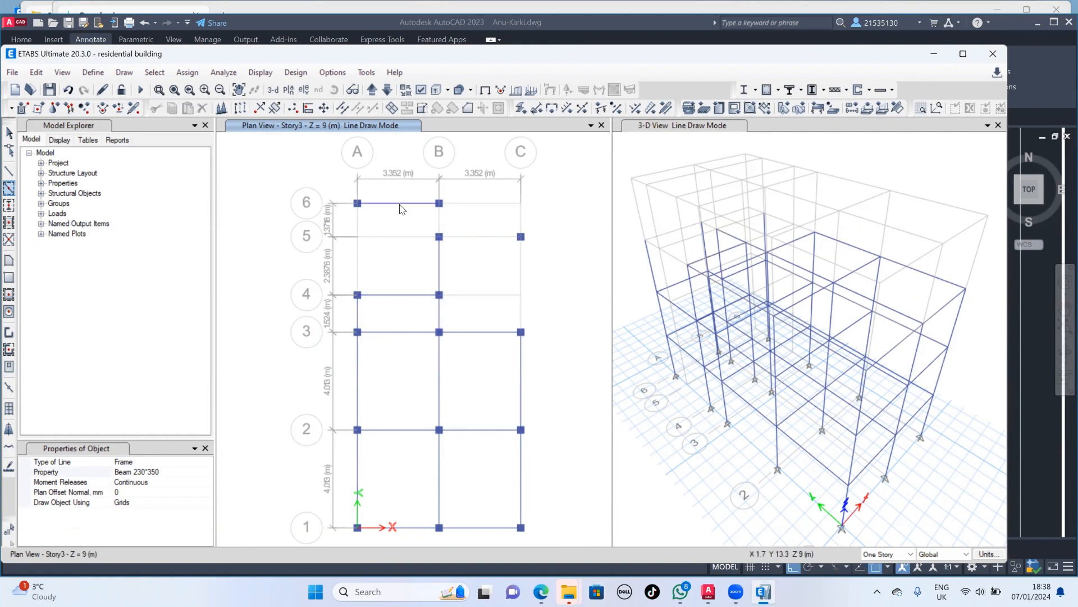
pyautogui.click(438, 224)
pyautogui.click(456, 236)
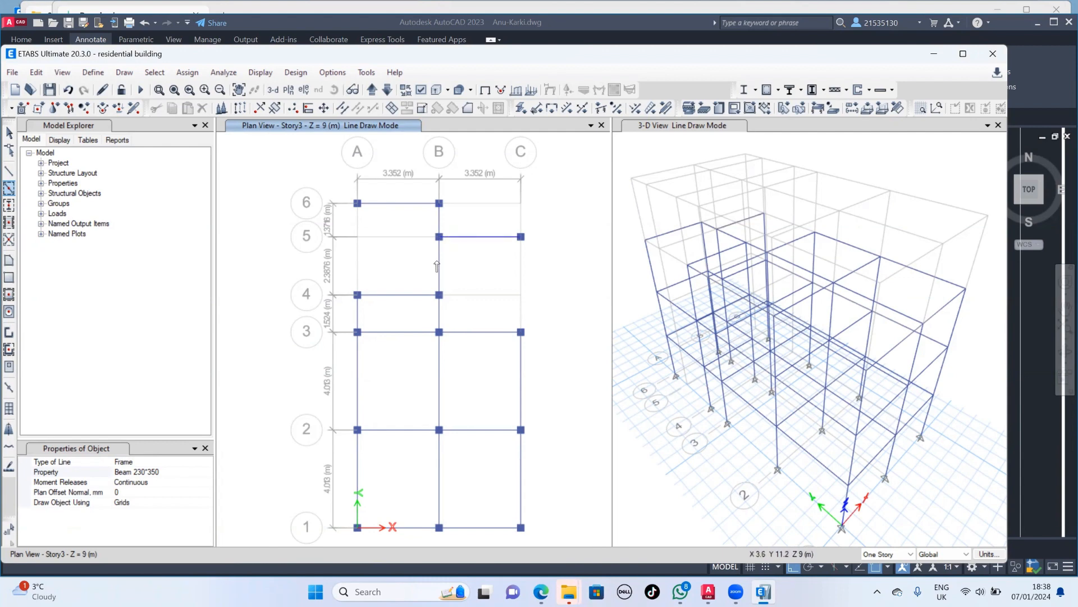
# - Draw a straight Beam 230*350 frame along grid A from A6 to A4 on Story3 and leave the drawing command
pyautogui.click(9, 171)
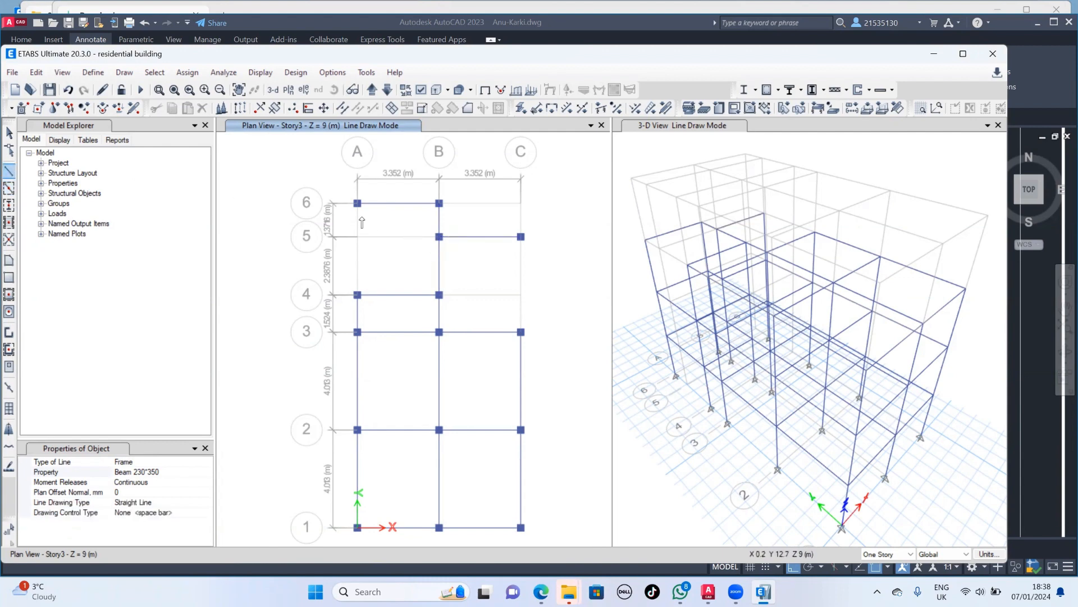
pyautogui.click(357, 203)
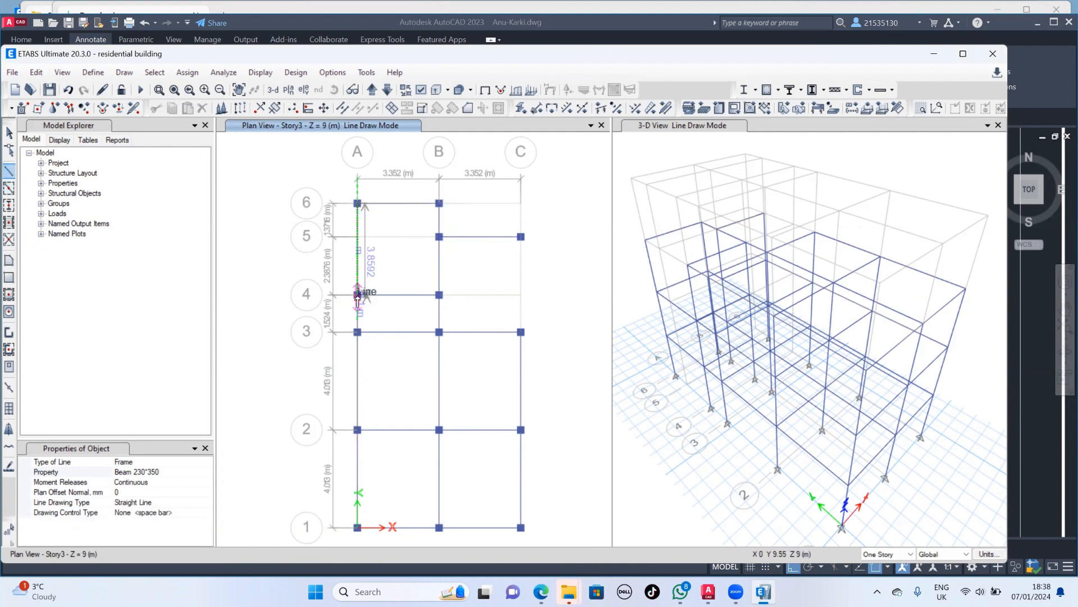
pyautogui.click(357, 294)
pyautogui.press('Escape')
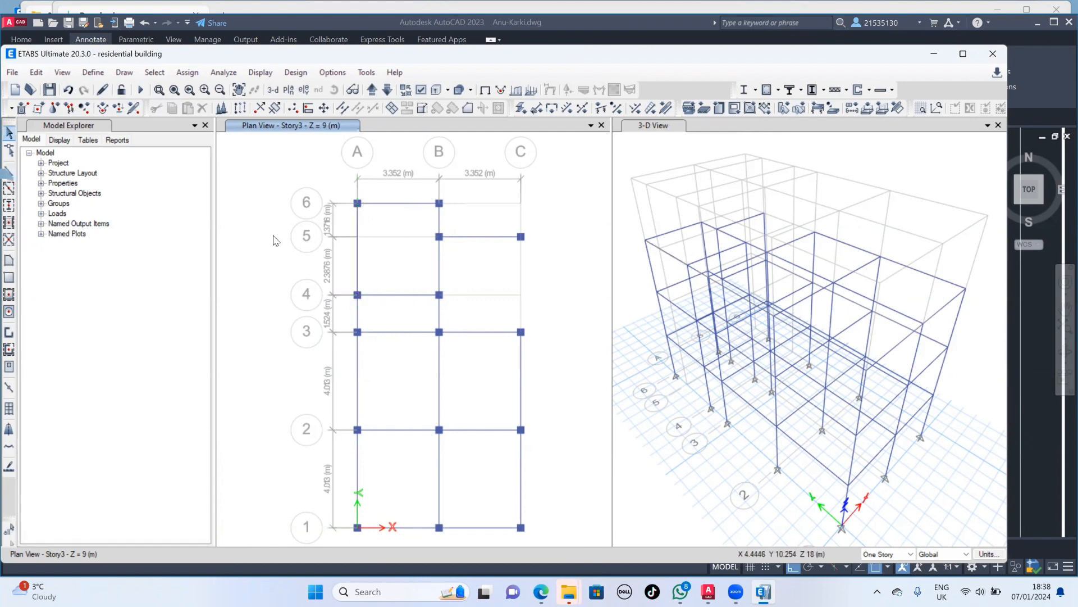
# - Draw a straight Beam 230*350 frame along grid C from C5 to C3 on Story3 and leave the drawing command
pyautogui.click(9, 172)
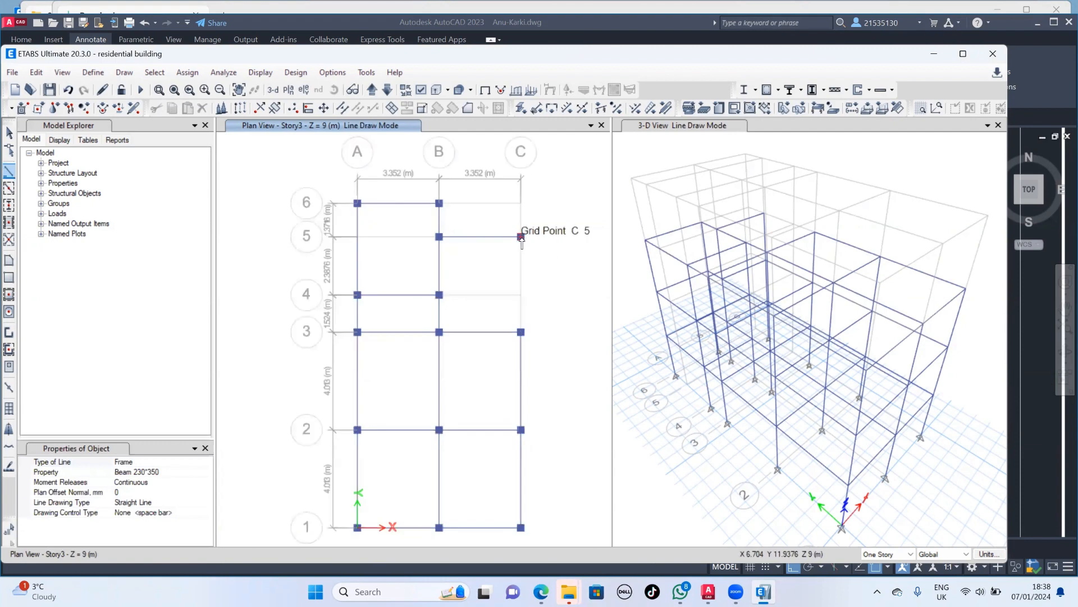
pyautogui.click(520, 236)
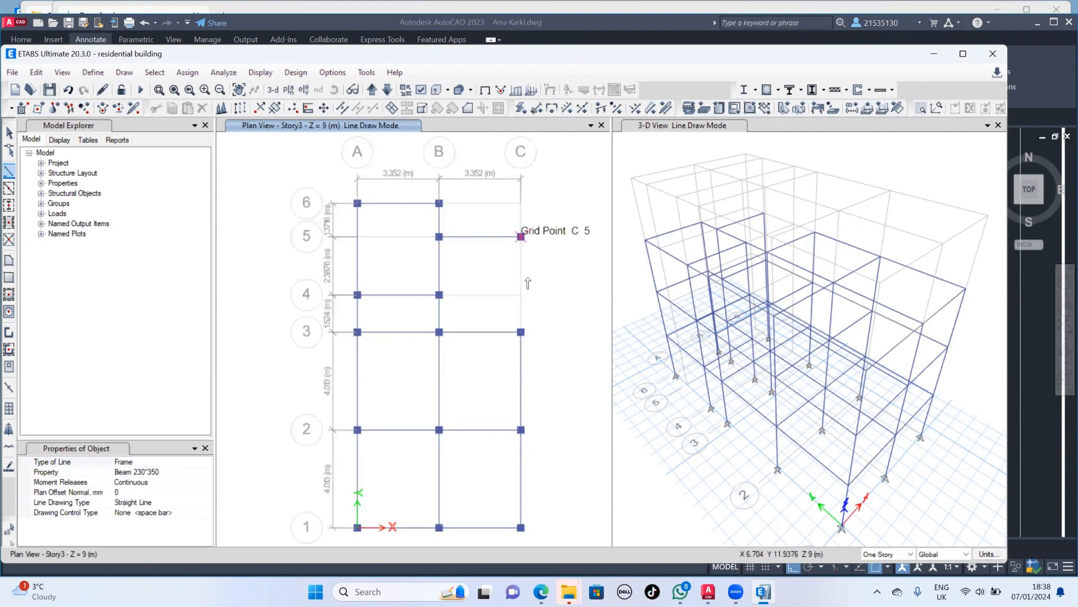
pyautogui.click(521, 332)
pyautogui.press('Escape')
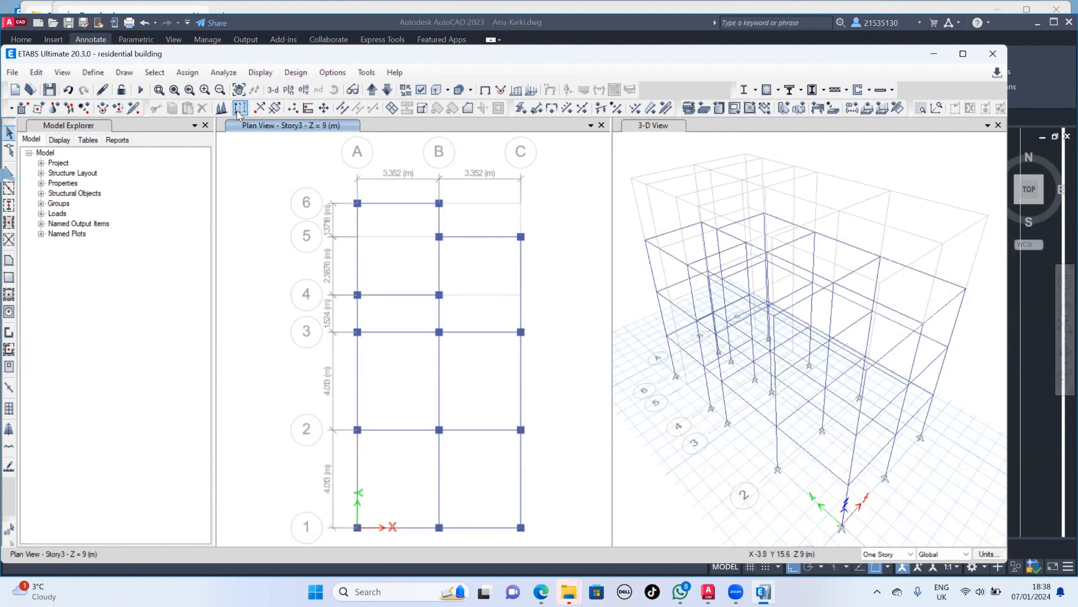
# - Move the plan view up to Story4, and switch to AutoCAD to examine the top floor plan's column layout
pyautogui.click(371, 91)
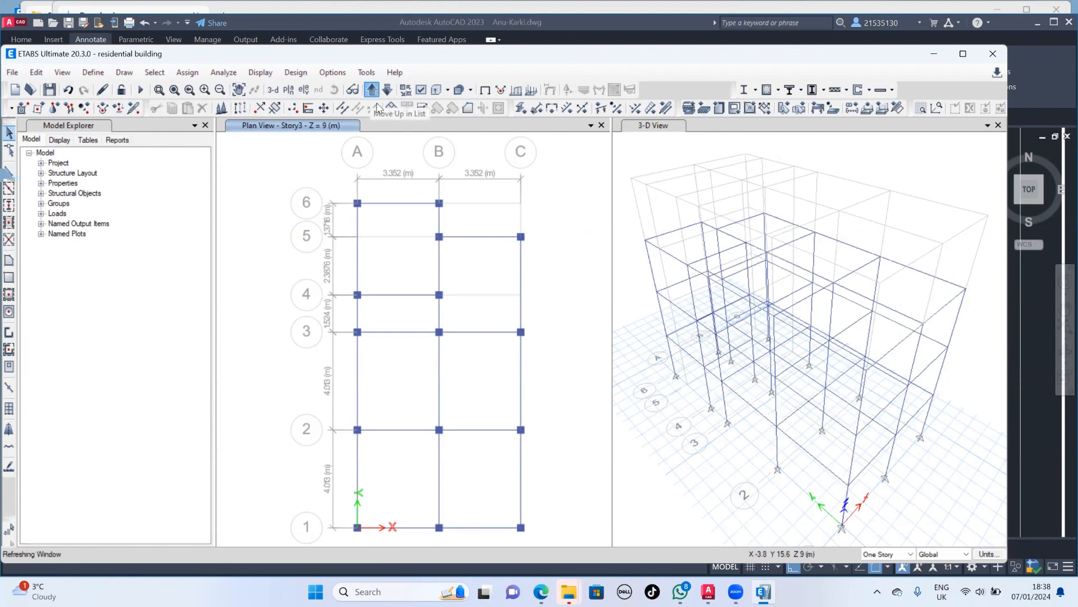
pyautogui.click(709, 591)
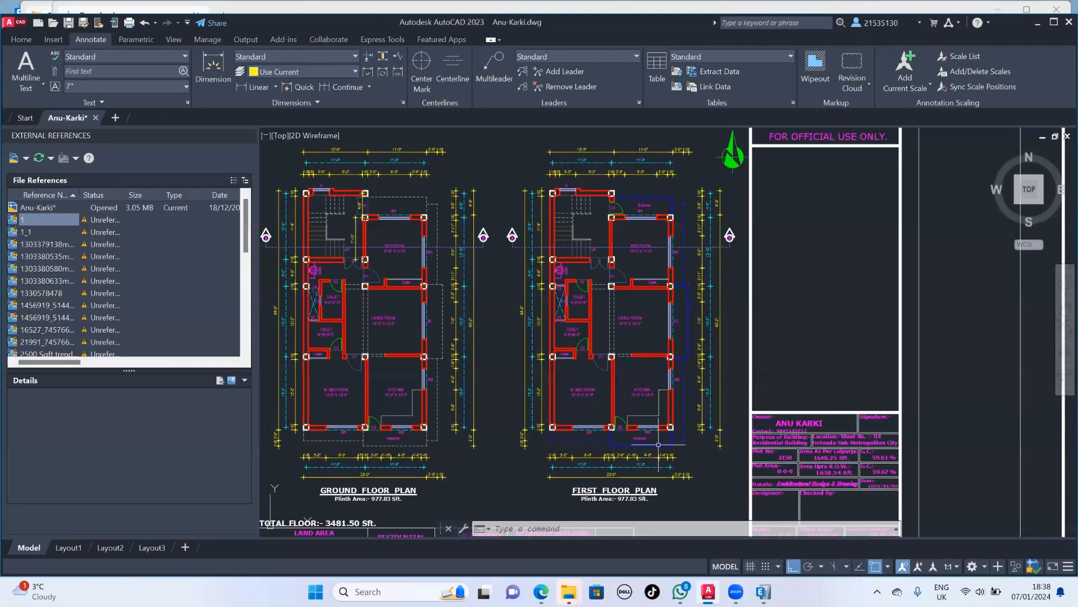
pyautogui.scroll(-6, 417, 348)
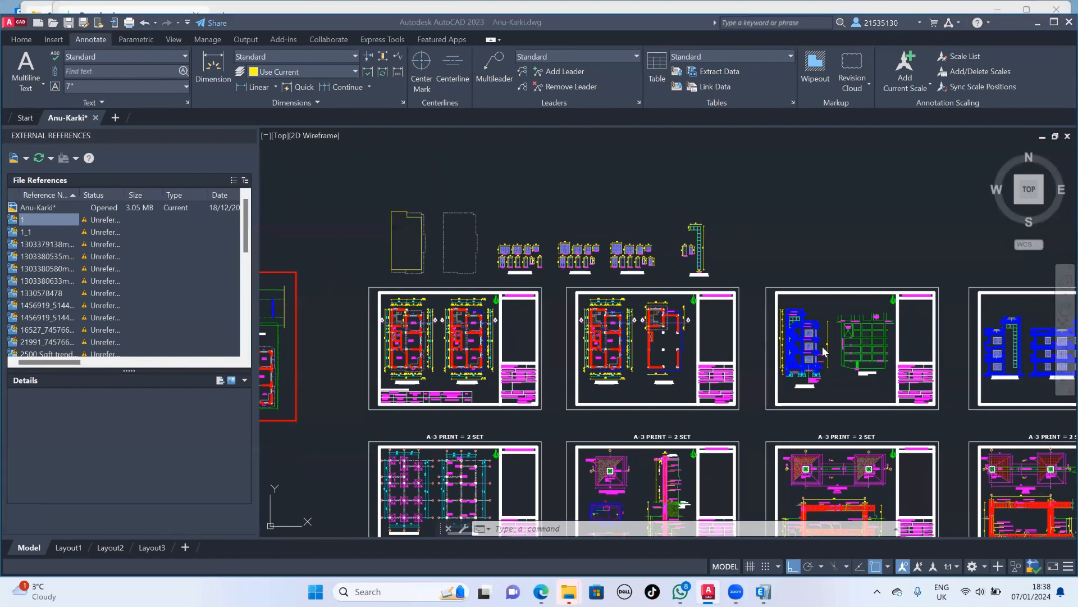
pyautogui.scroll(4, 662, 349)
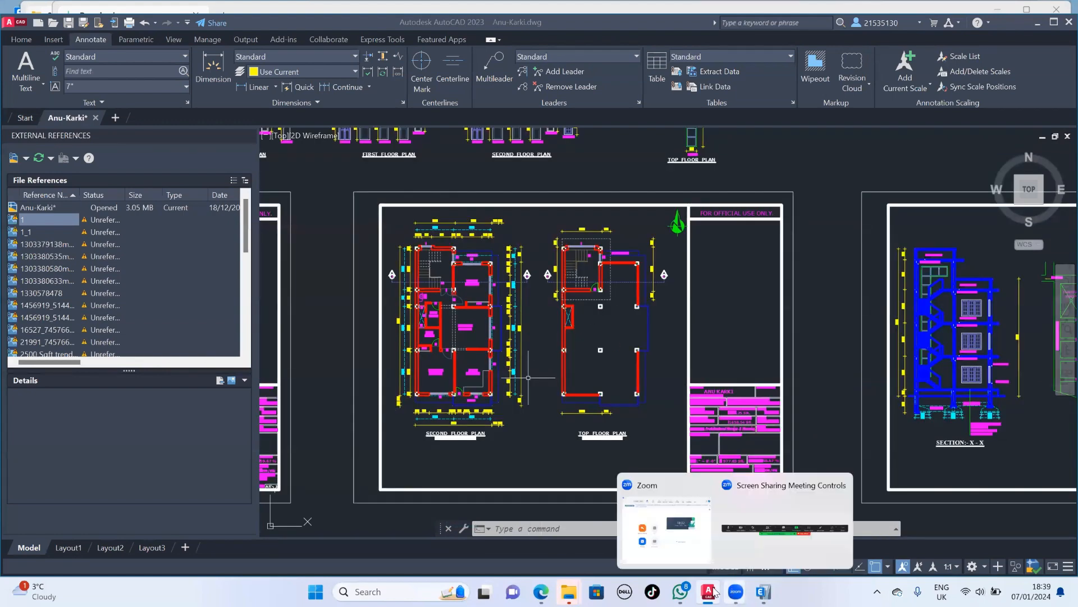
# - Return to ETABS and quick-draw COI 300*300 columns on Story4 at A6, B6, A4, B4 and B5
pyautogui.click(761, 591)
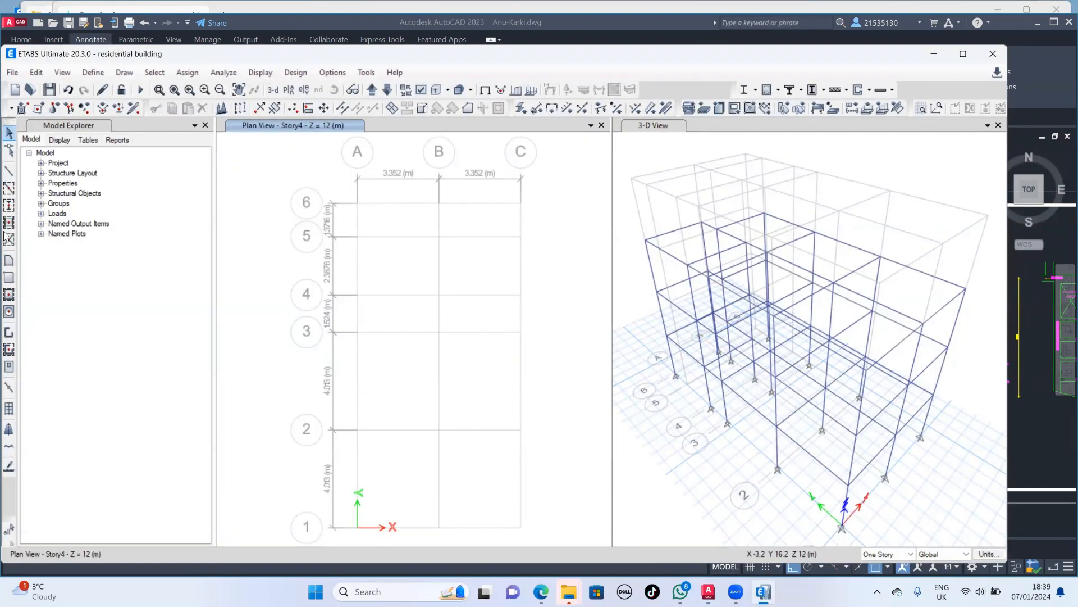
pyautogui.click(10, 206)
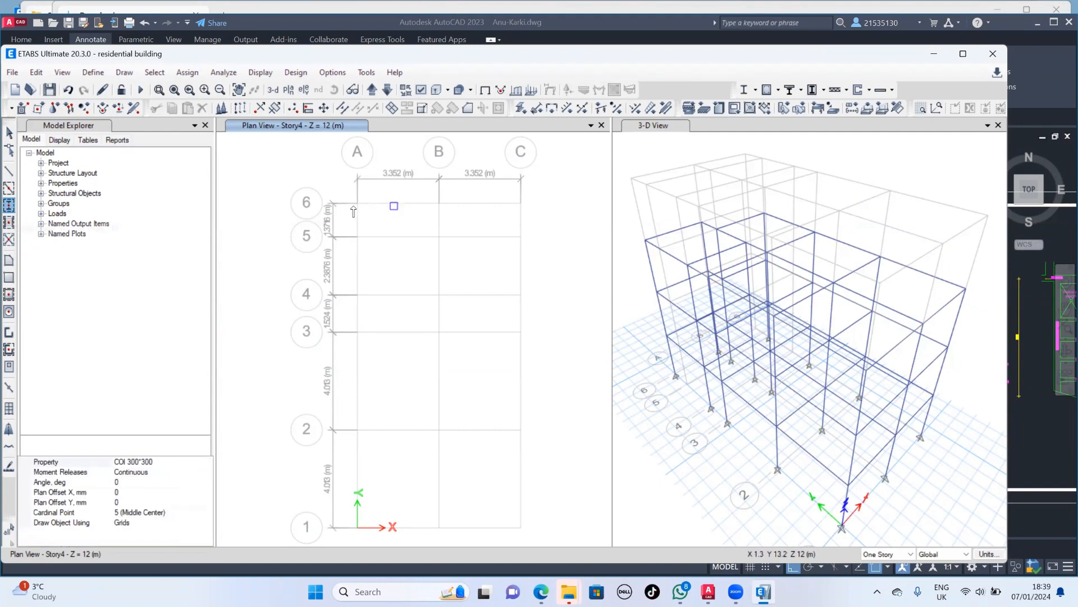
pyautogui.moveTo(339, 183); pyautogui.dragTo(461, 223)
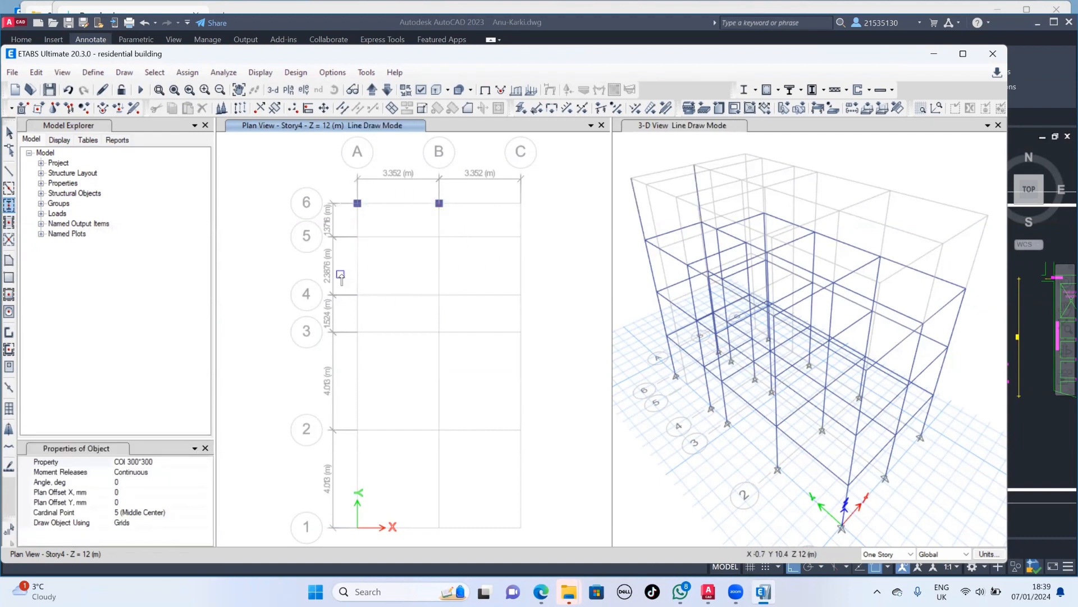
pyautogui.moveTo(343, 282); pyautogui.dragTo(461, 323)
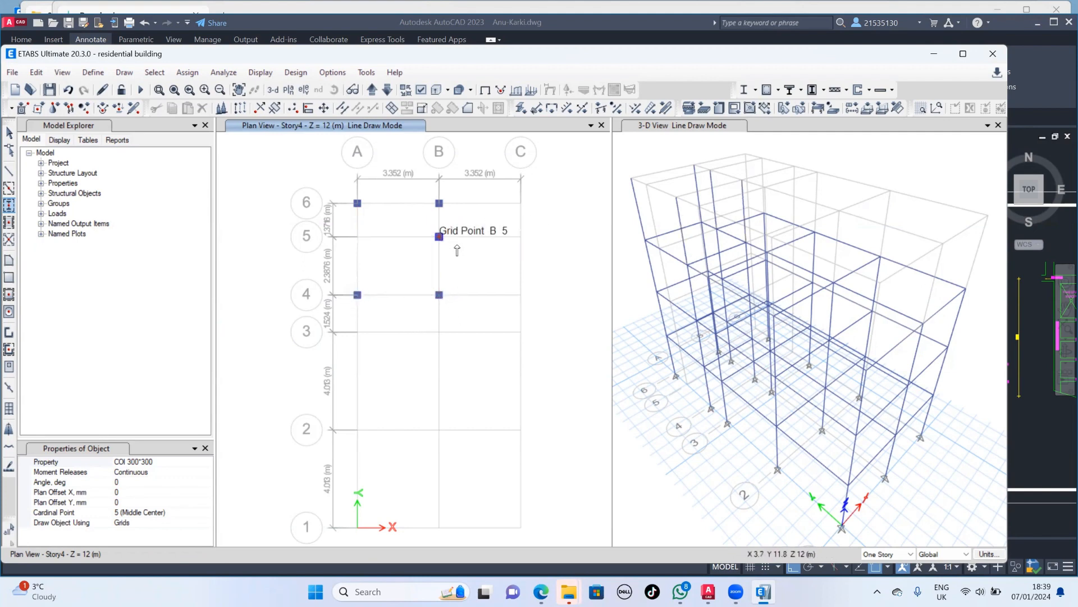
pyautogui.click(439, 237)
# - Quick-draw Beam 230*350 frames on Story4 between A6 and B6, along grid B from B6 to B4, and between A4 and B4
pyautogui.click(10, 190)
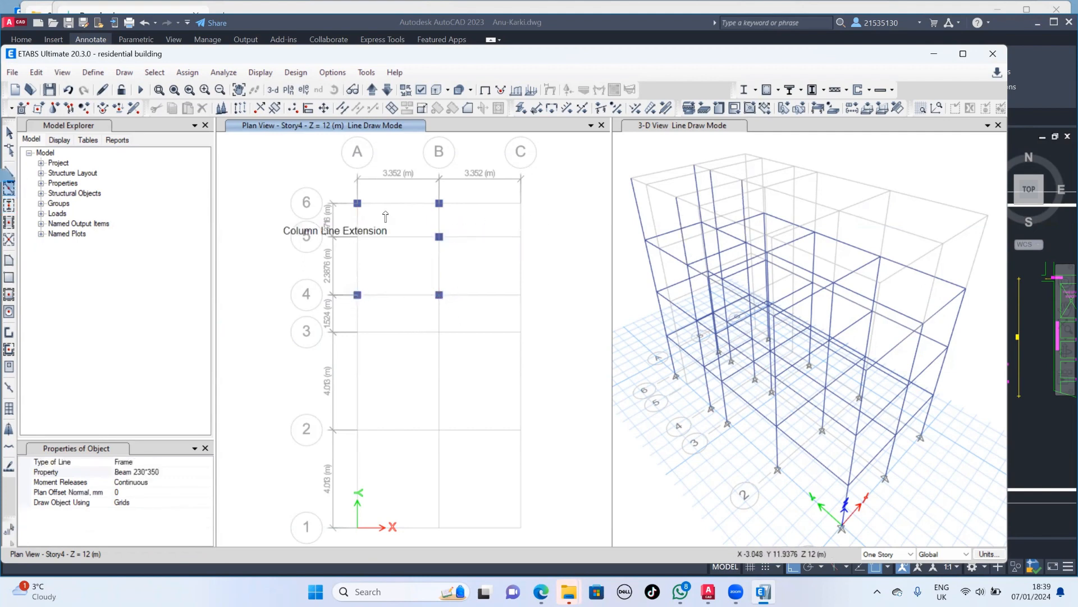
pyautogui.click(406, 206)
pyautogui.click(439, 224)
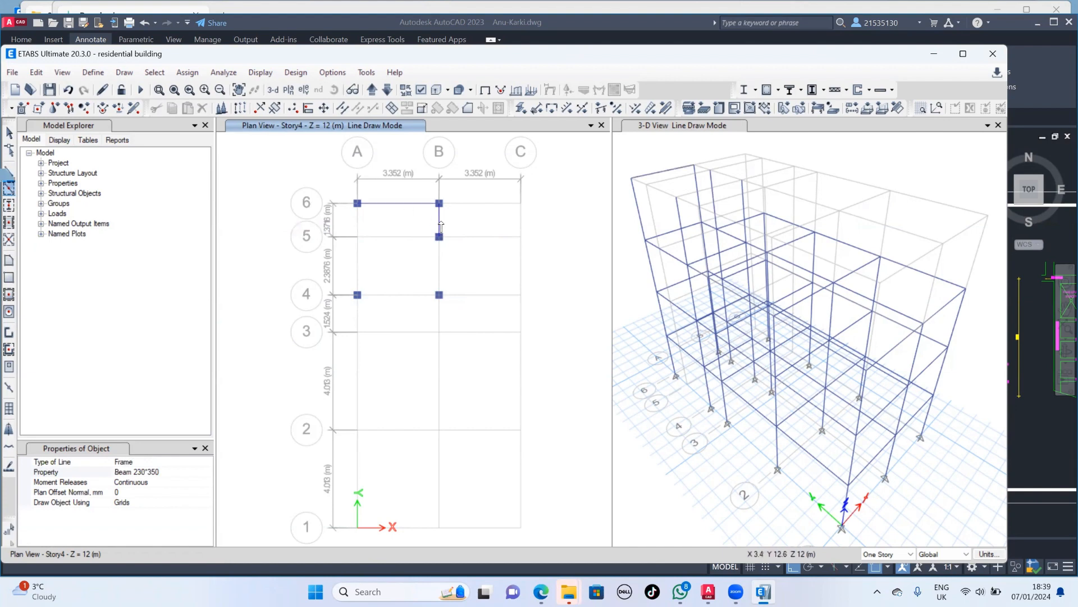
pyautogui.click(440, 268)
pyautogui.click(395, 296)
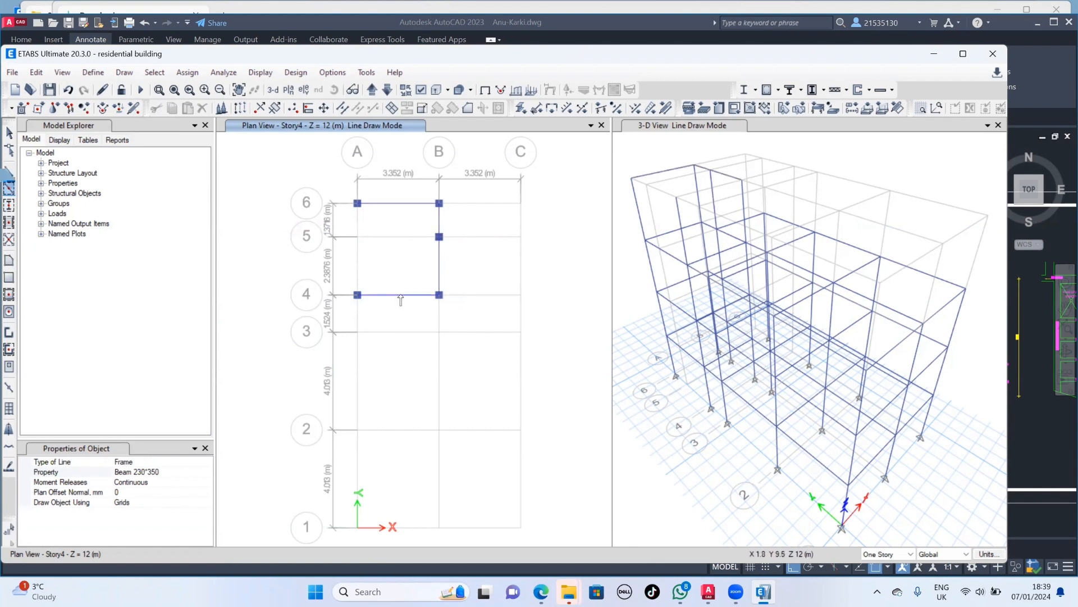
# - Draw a straight Beam 230*350 frame along grid A from A6 to A4 on Story4 and leave the drawing command
pyautogui.click(10, 171)
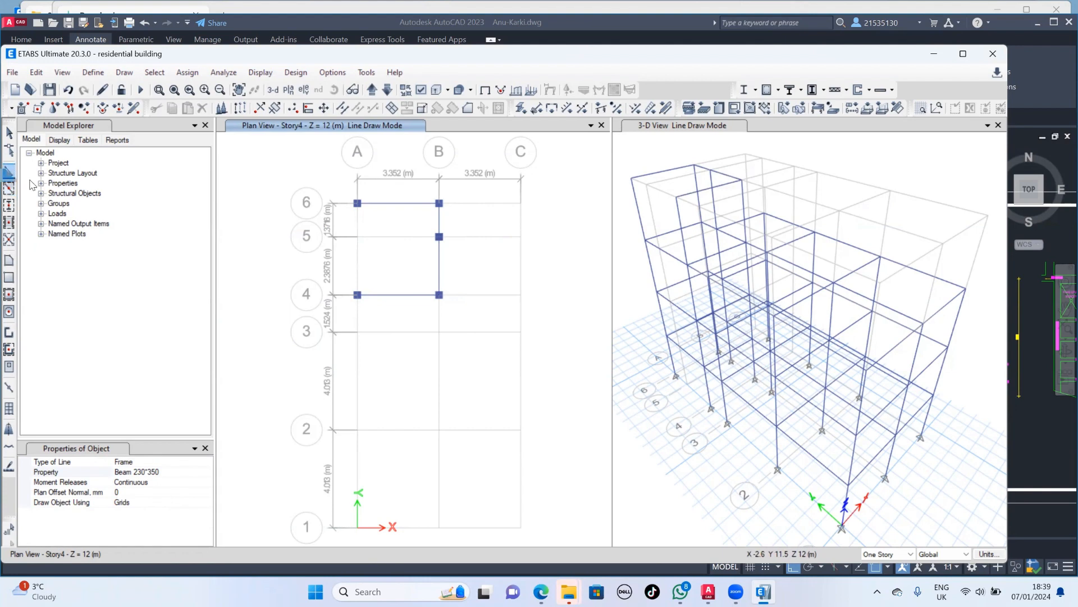
pyautogui.click(357, 203)
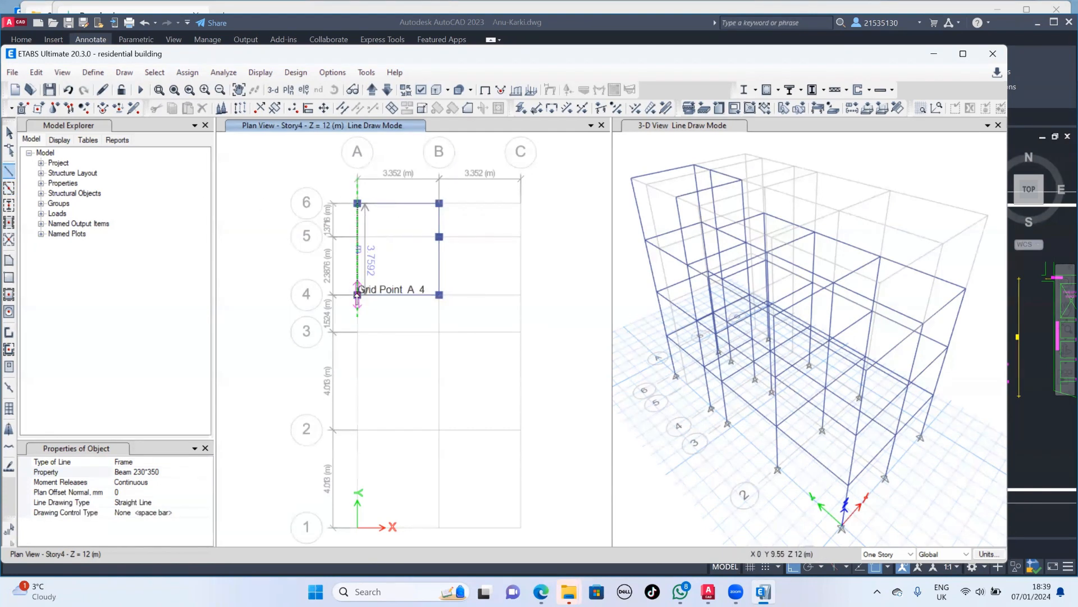
pyautogui.click(358, 294)
pyautogui.press('Escape')
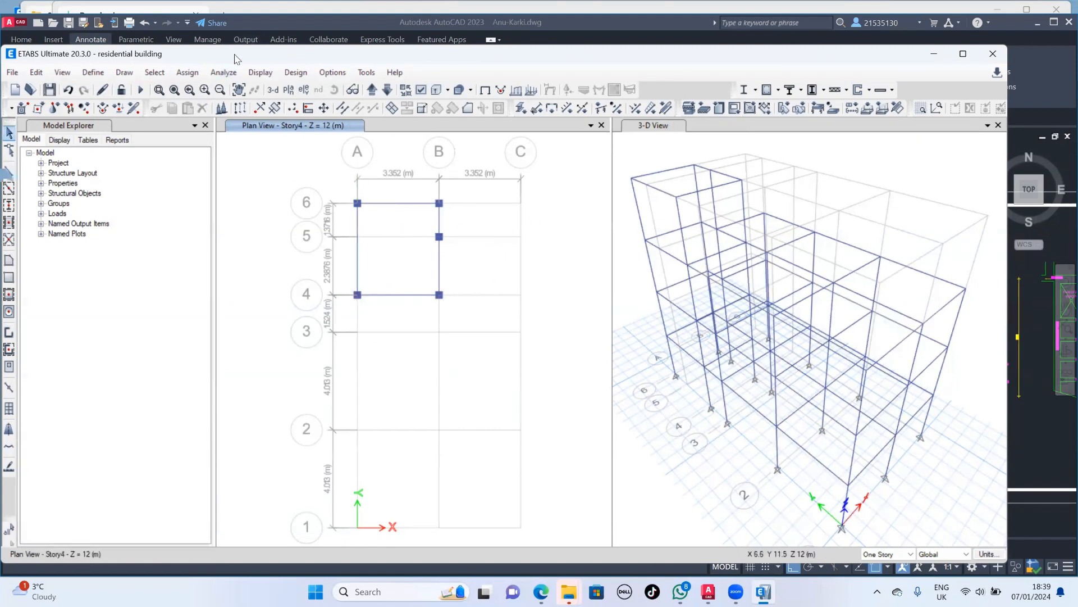
# - Assign fixed restraints in all six directions to every joint on the Base plan, and save the model
pyautogui.click(378, 91)
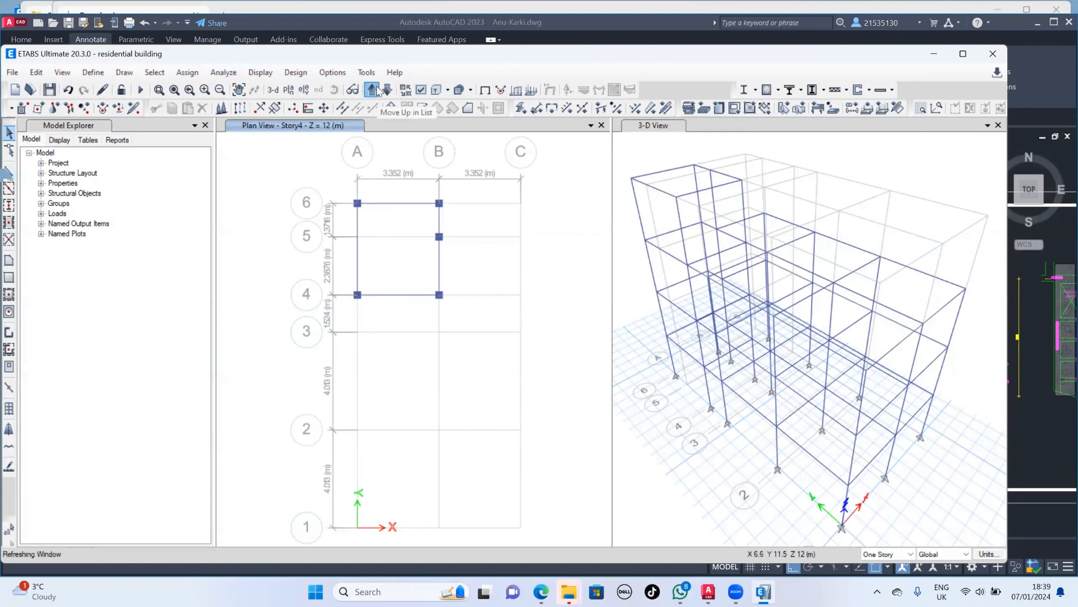
pyautogui.moveTo(328, 179); pyautogui.dragTo(507, 544)
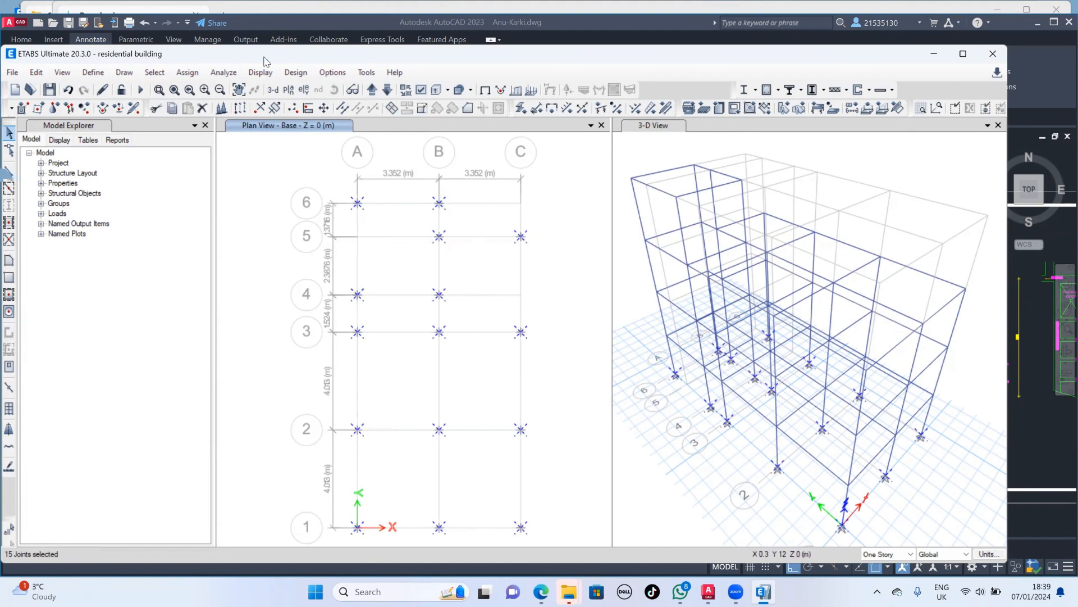
pyautogui.click(187, 72)
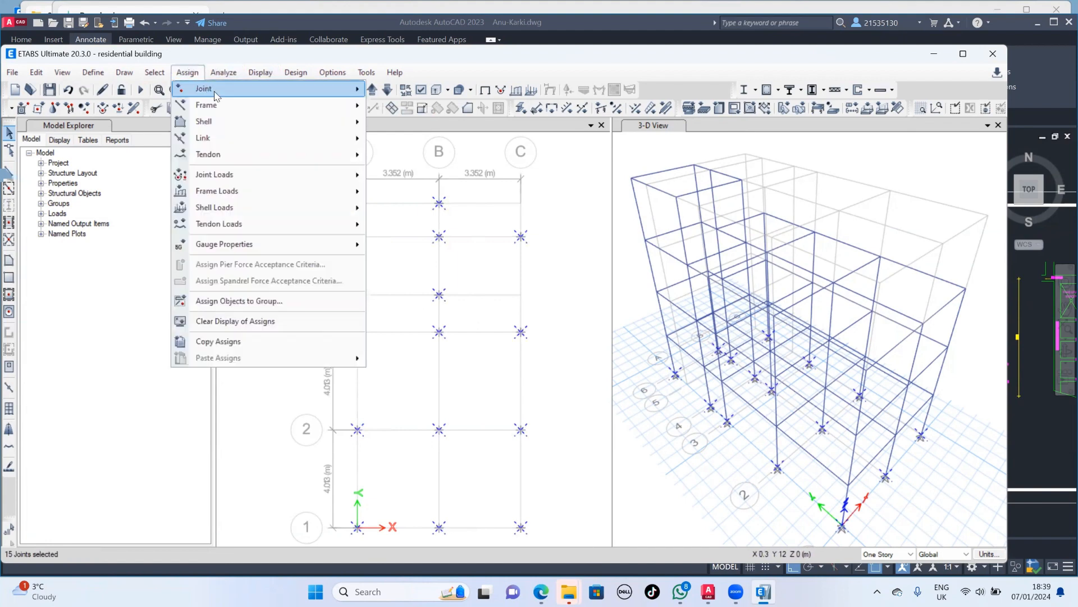
pyautogui.moveTo(315, 89)
pyautogui.click(415, 90)
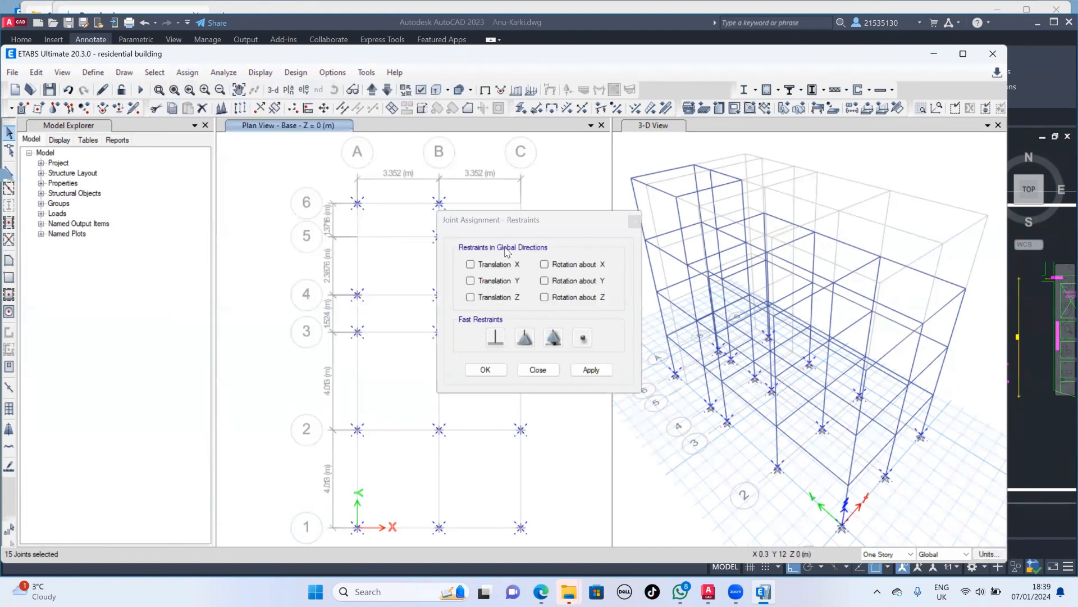
pyautogui.click(496, 339)
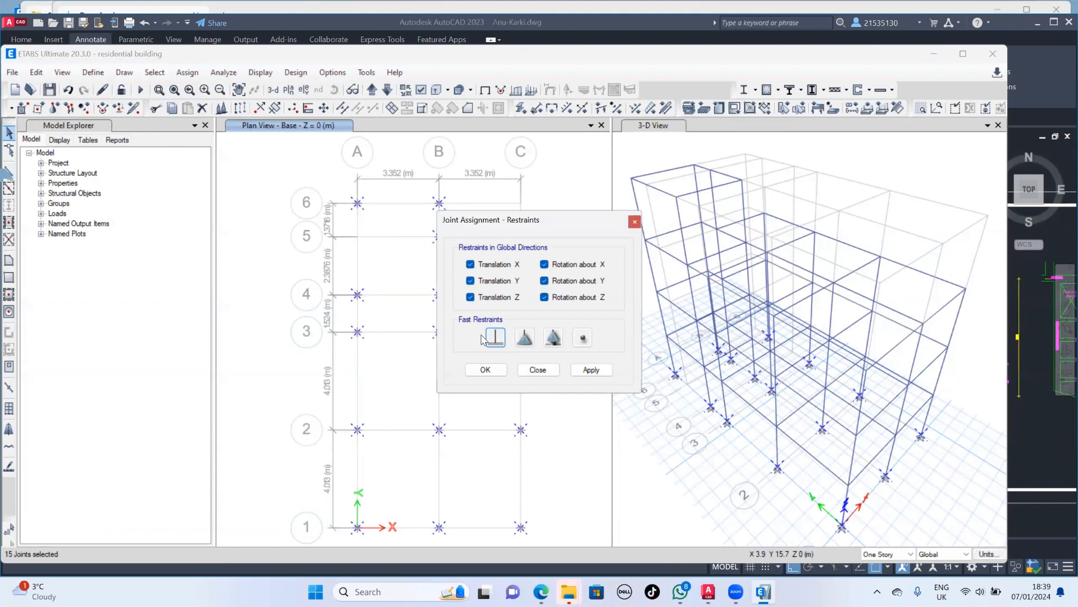
pyautogui.click(591, 373)
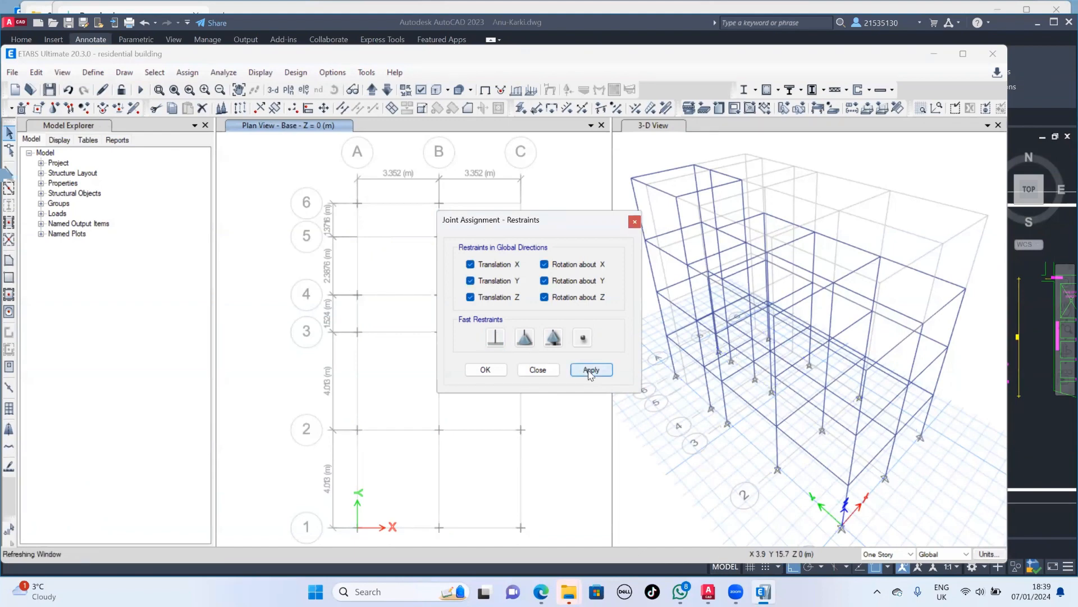
pyautogui.click(485, 370)
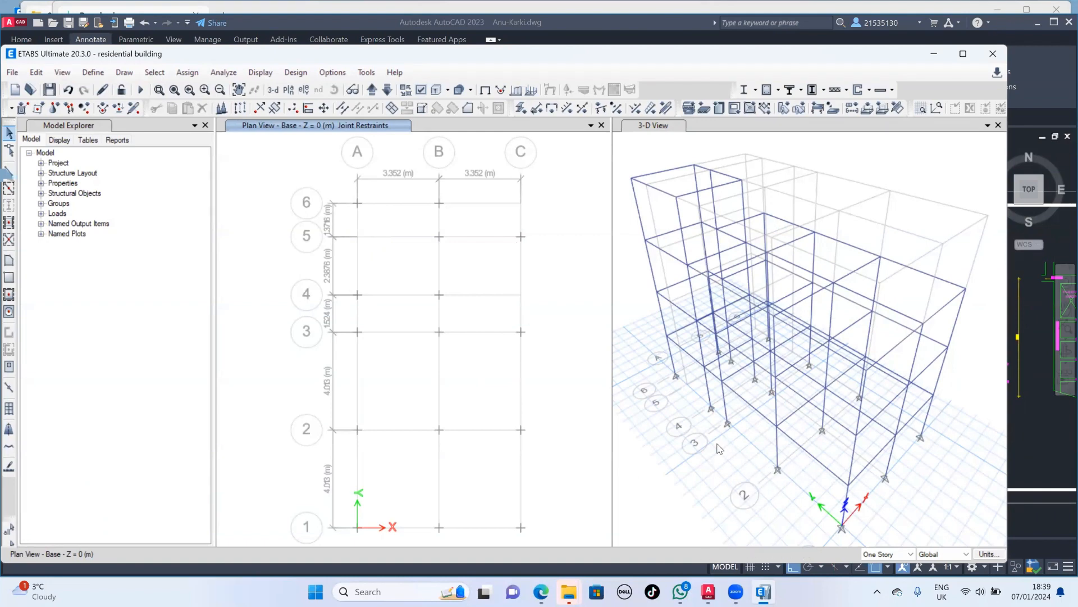
pyautogui.click(14, 74)
pyautogui.click(31, 141)
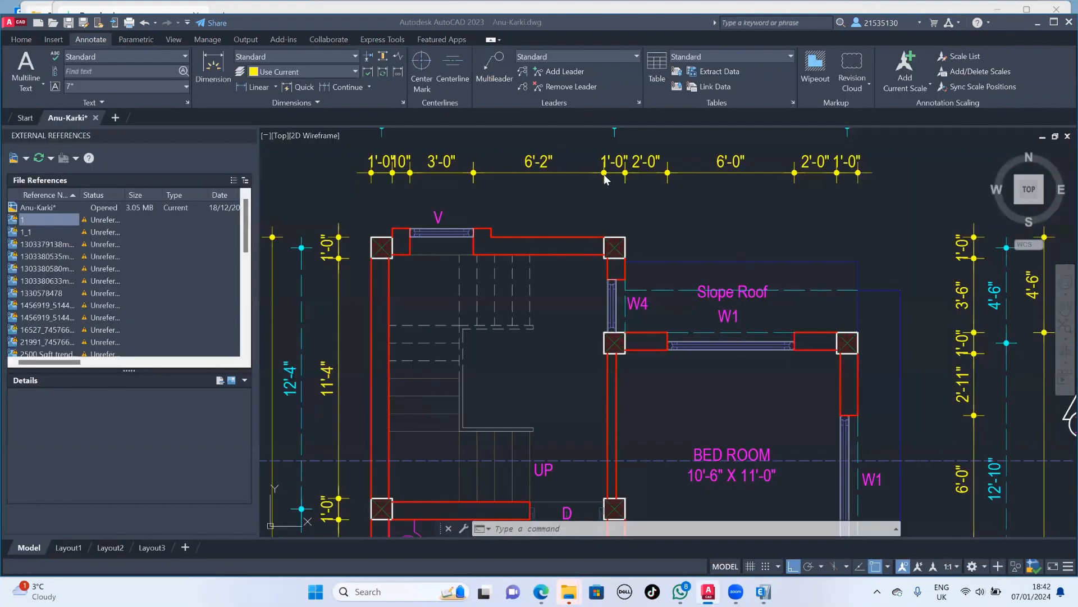
# - Examine the second floor plan in AutoCAD for the slab projection and slope roof dimensions beyond the column grid
pyautogui.scroll(-2, 798, 224)
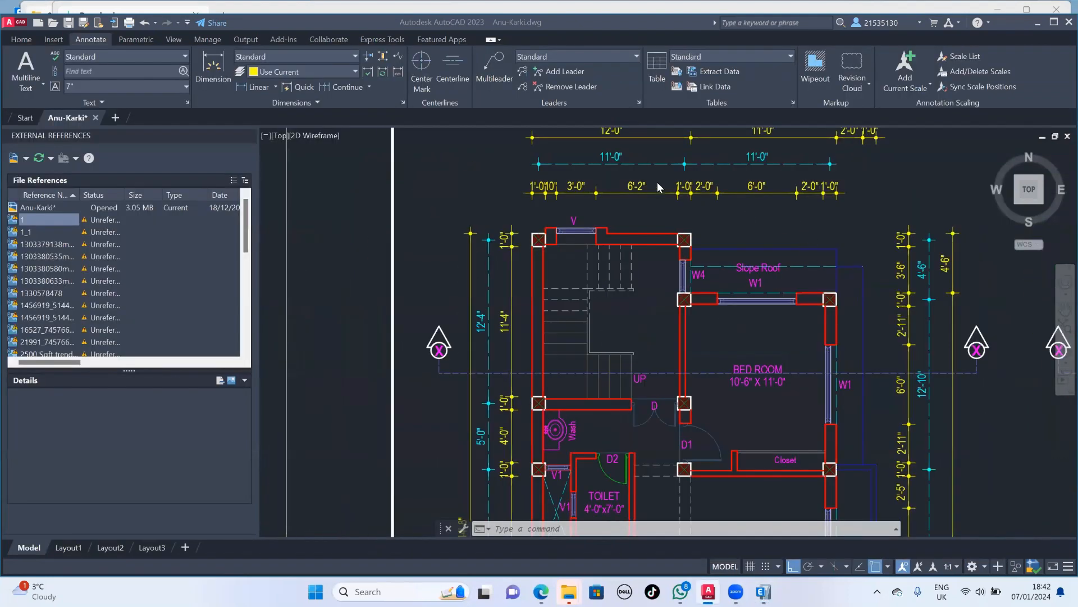
pyautogui.scroll(-2, 806, 233)
pyautogui.click(807, 233)
pyautogui.write('2')
pyautogui.scroll(4, 791, 247)
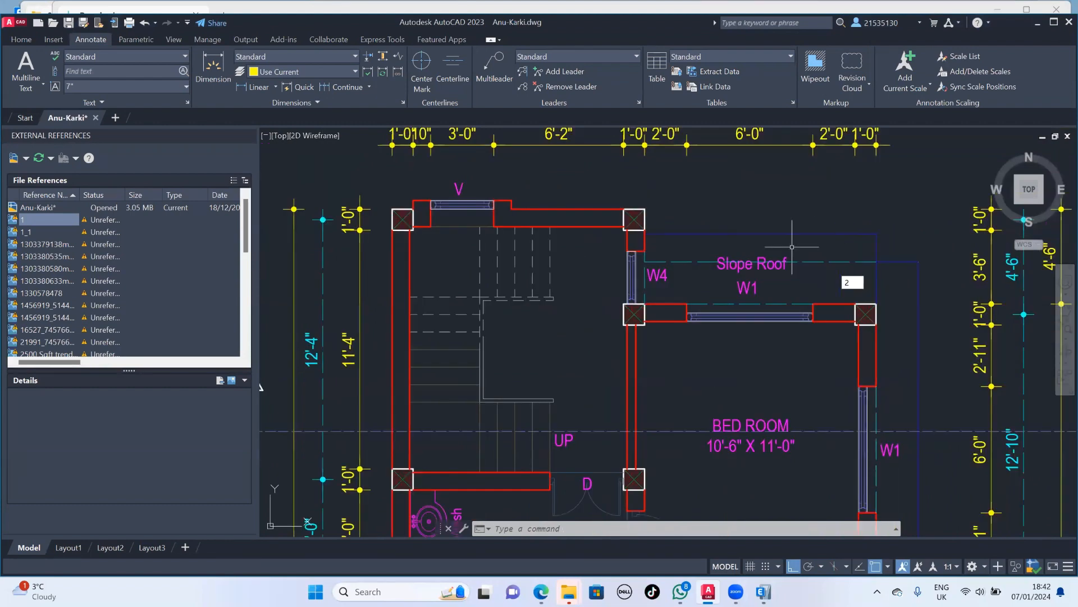
pyautogui.press('Escape')
pyautogui.moveTo(891, 301); pyautogui.dragTo(641, 220, button='middle')
pyautogui.scroll(-2, 641, 220)
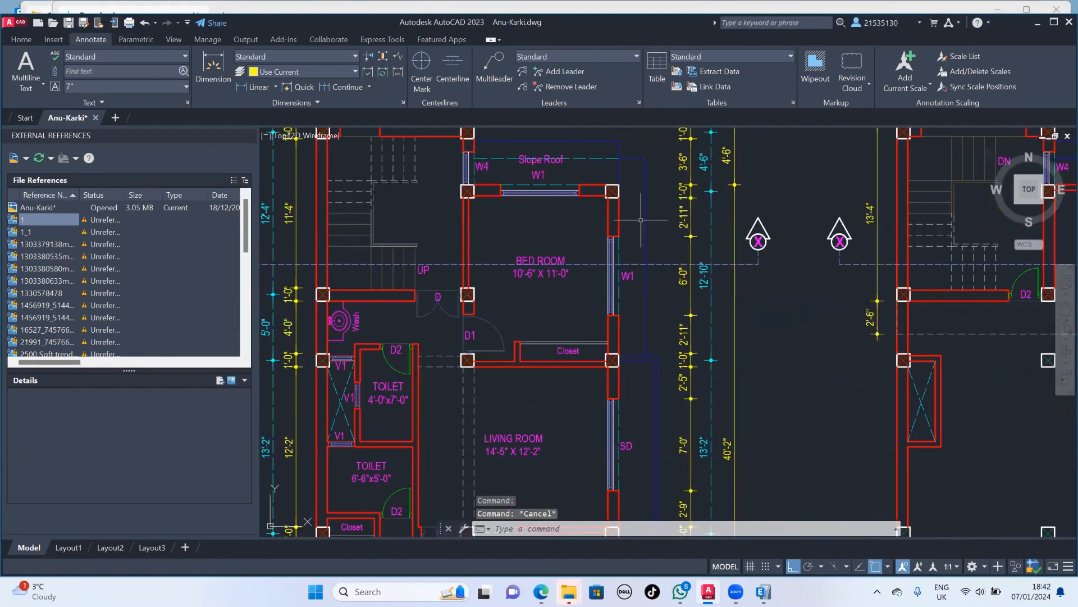
pyautogui.scroll(-2, 636, 332)
pyautogui.scroll(-2, 636, 332)
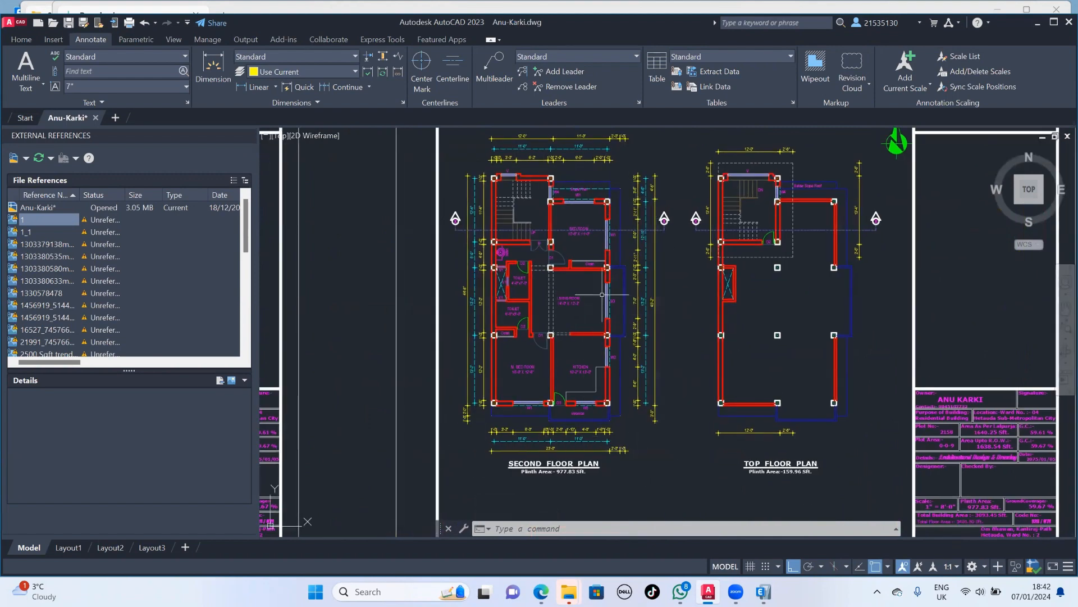
pyautogui.moveTo(638, 335)
pyautogui.mouseDown(button='middle')
pyautogui.moveTo(618, 343)
pyautogui.moveTo(927, 360)
pyautogui.mouseUp(button='middle')
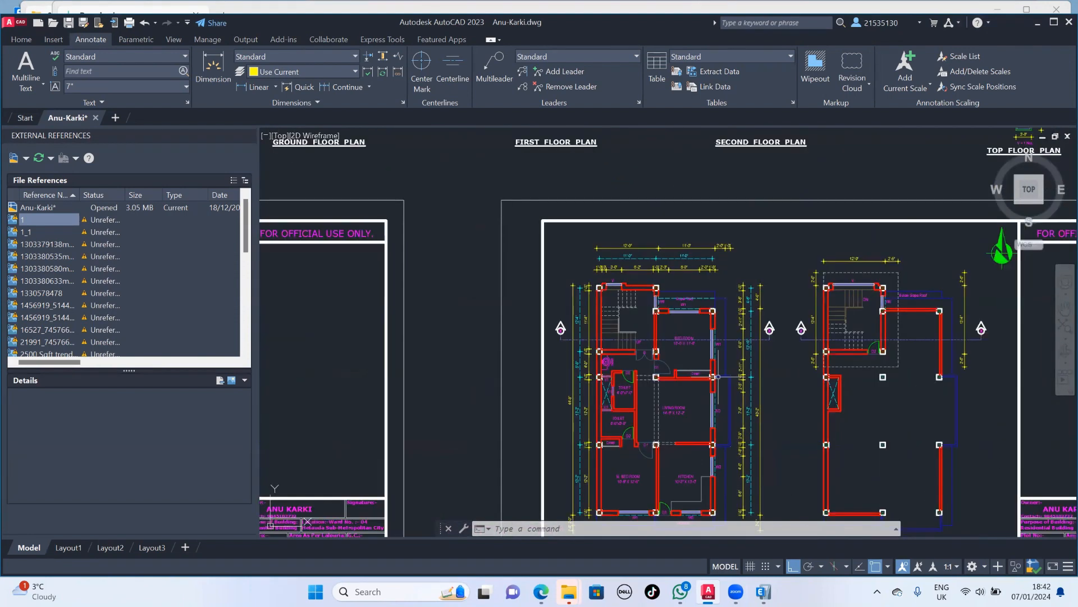
pyautogui.scroll(6, 708, 300)
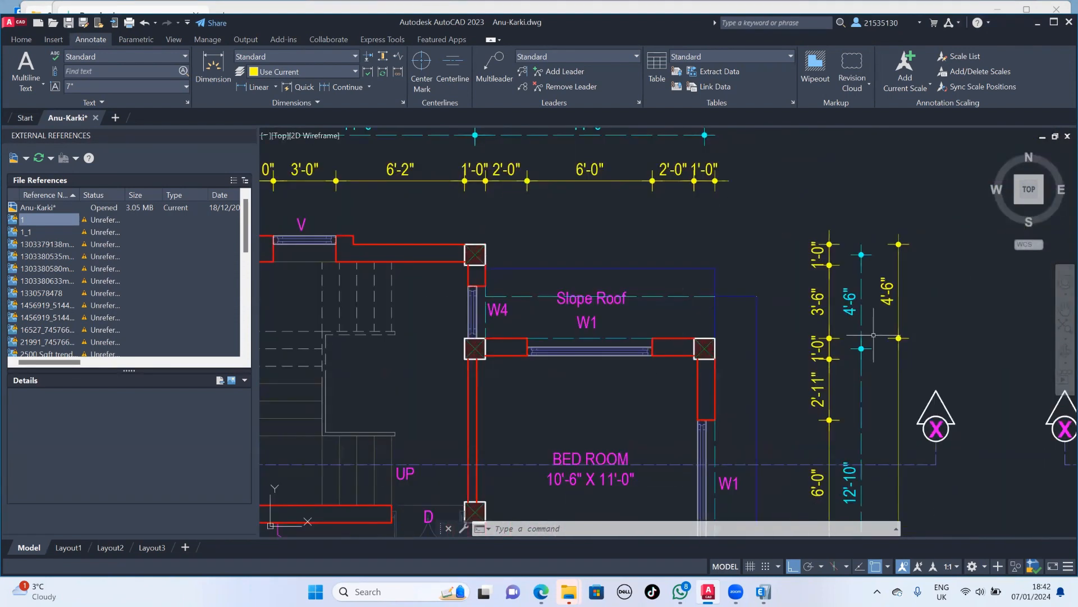
pyautogui.scroll(-8, 870, 359)
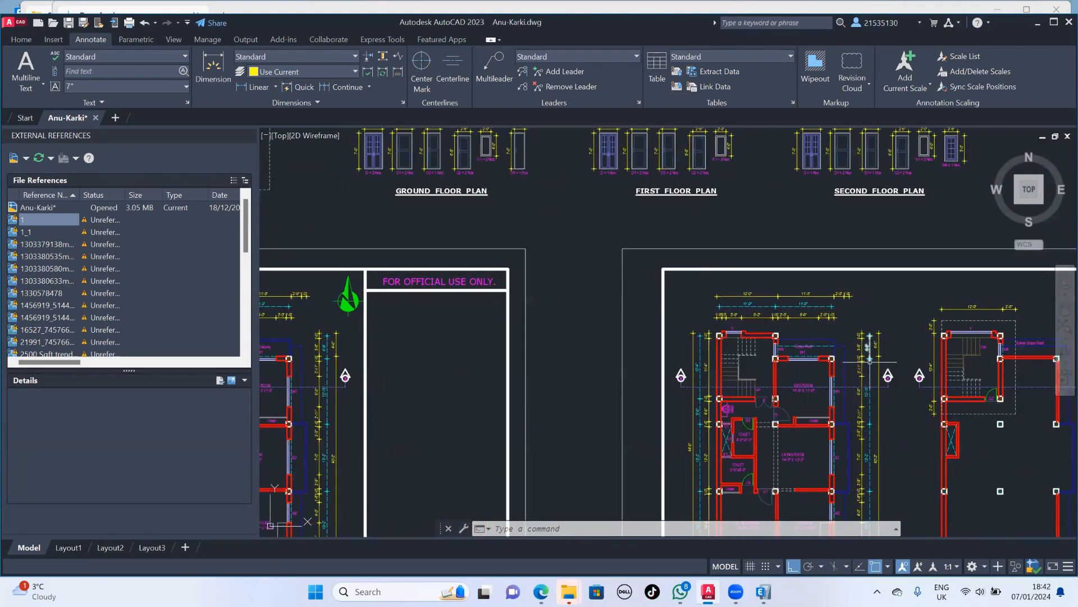
pyautogui.scroll(7, 870, 361)
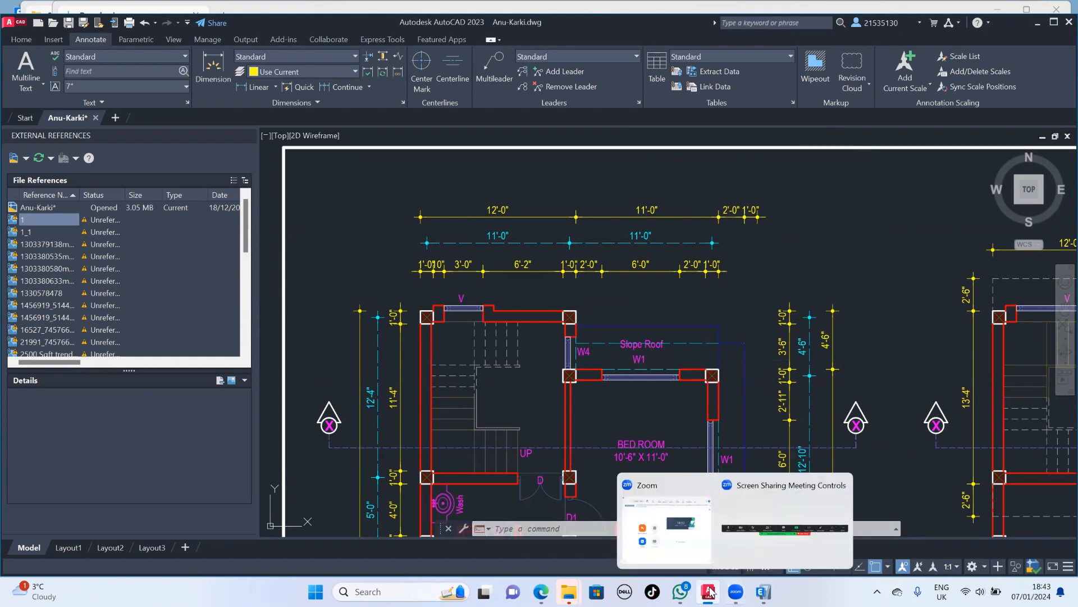
# - Return to ETABS and extrude the Story1 joint at C5 to a frame with dy 3' (0.9144 m) and number 1
pyautogui.moveTo(710, 590)
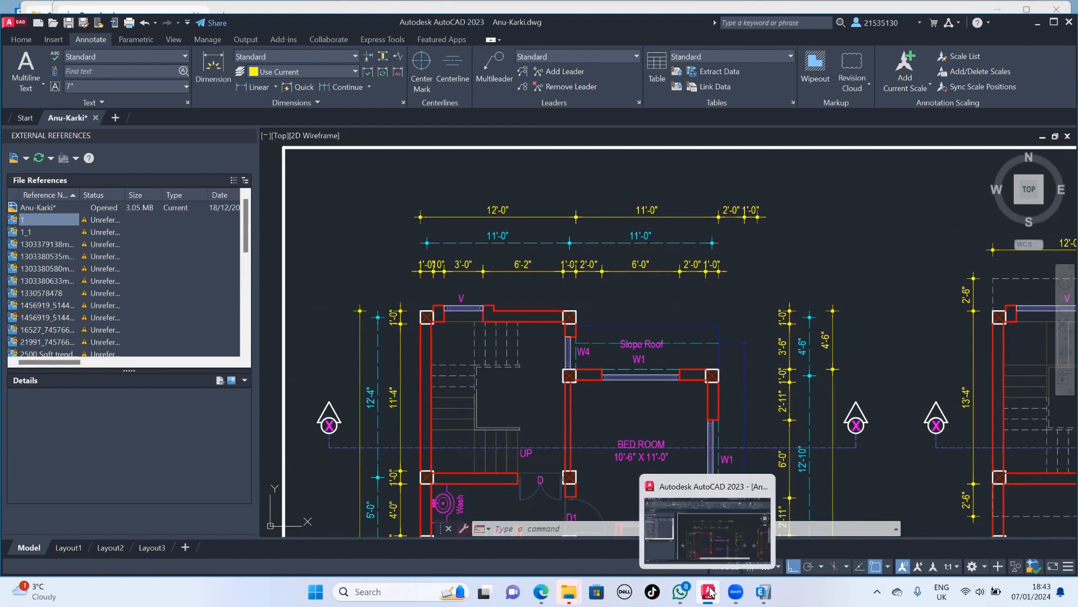
pyautogui.click(710, 591)
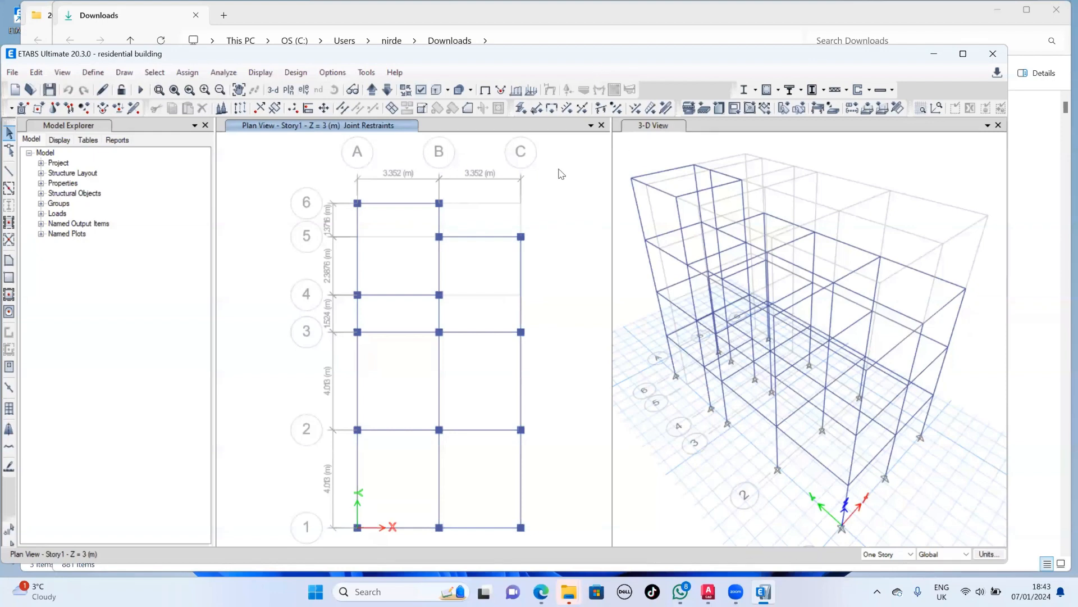
pyautogui.scroll(3, 561, 171)
pyautogui.moveTo(514, 259); pyautogui.dragTo(309, 313)
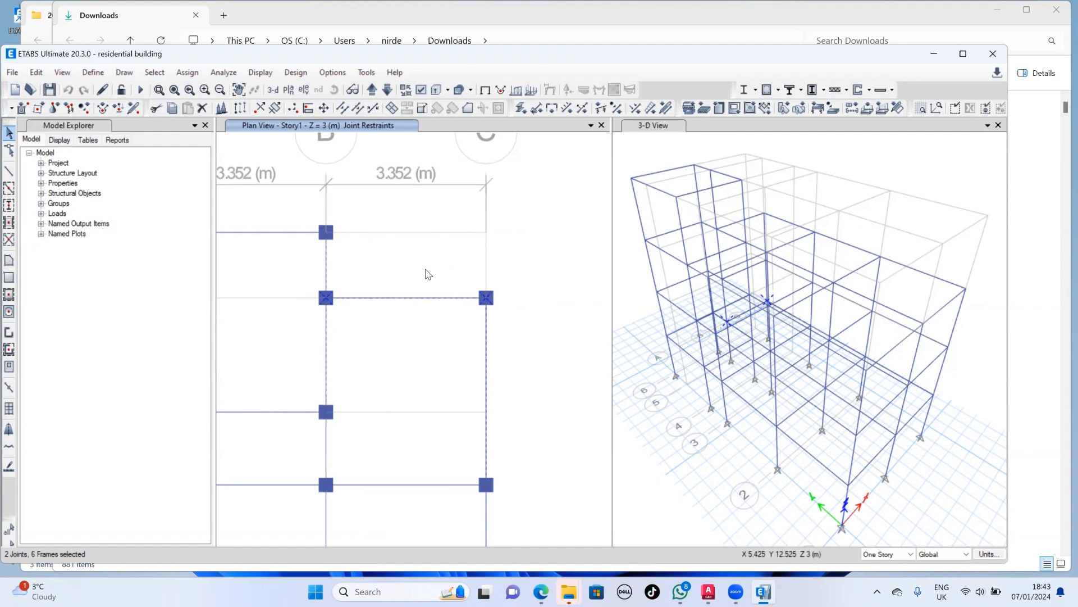
pyautogui.press('Escape')
pyautogui.moveTo(531, 279); pyautogui.dragTo(407, 308)
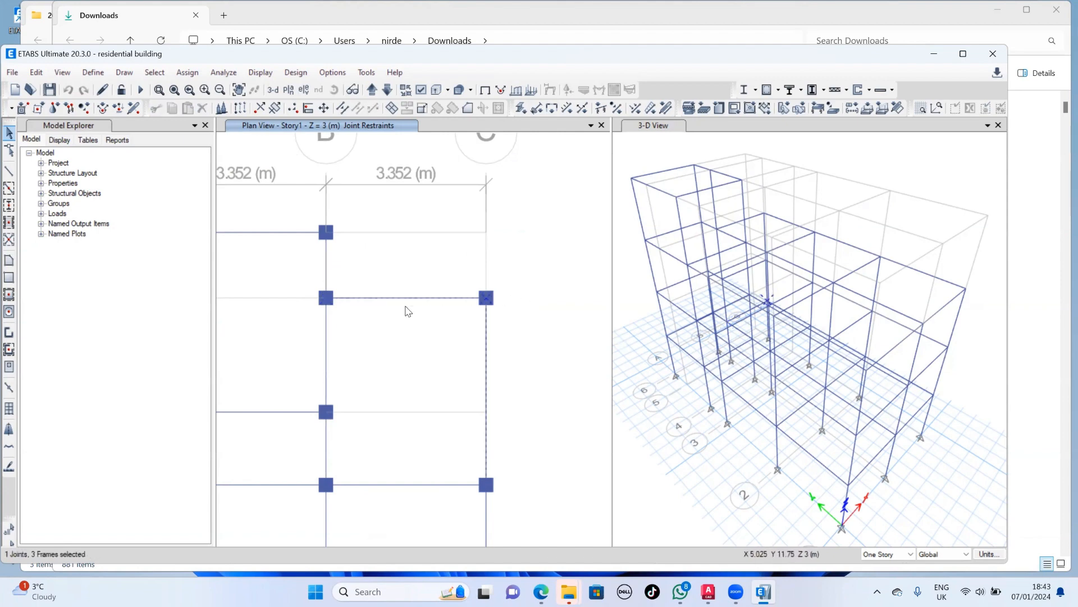
pyautogui.click(37, 73)
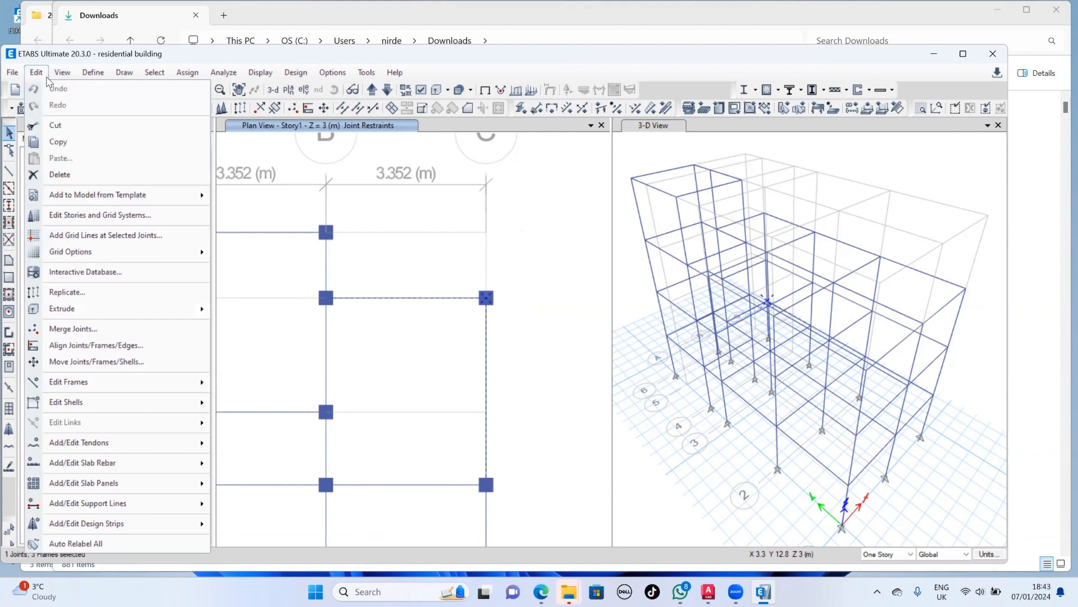
pyautogui.moveTo(131, 312)
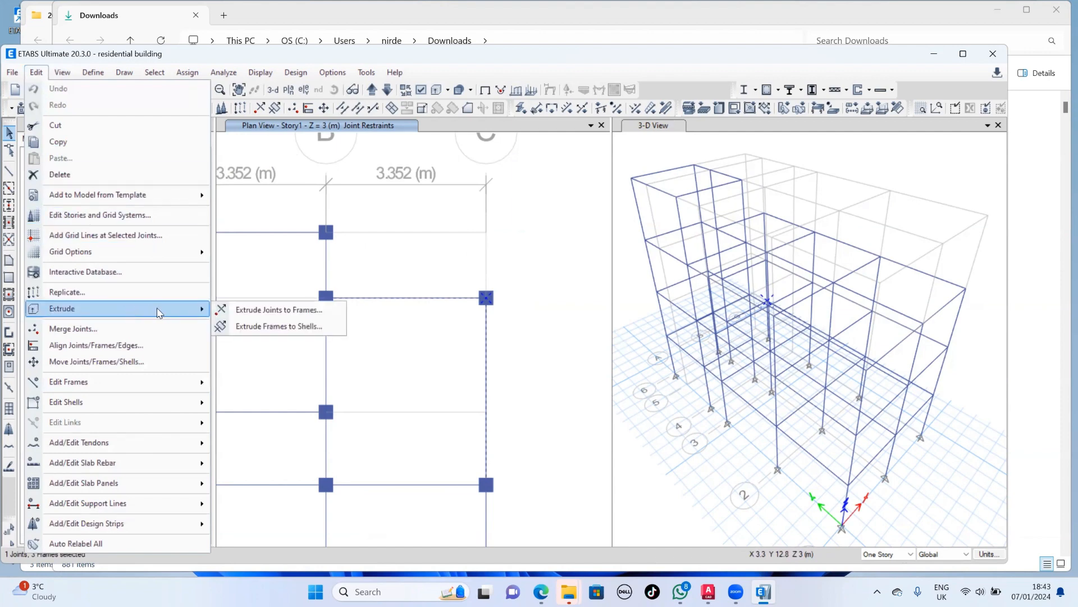
pyautogui.click(249, 310)
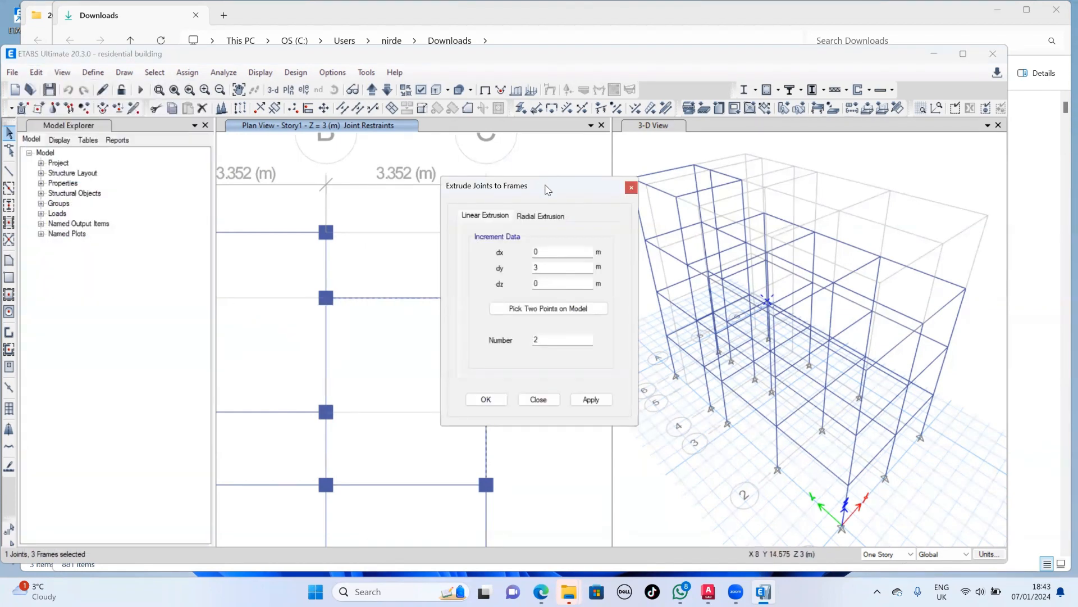
pyautogui.moveTo(553, 193); pyautogui.dragTo(762, 255)
pyautogui.click(756, 331)
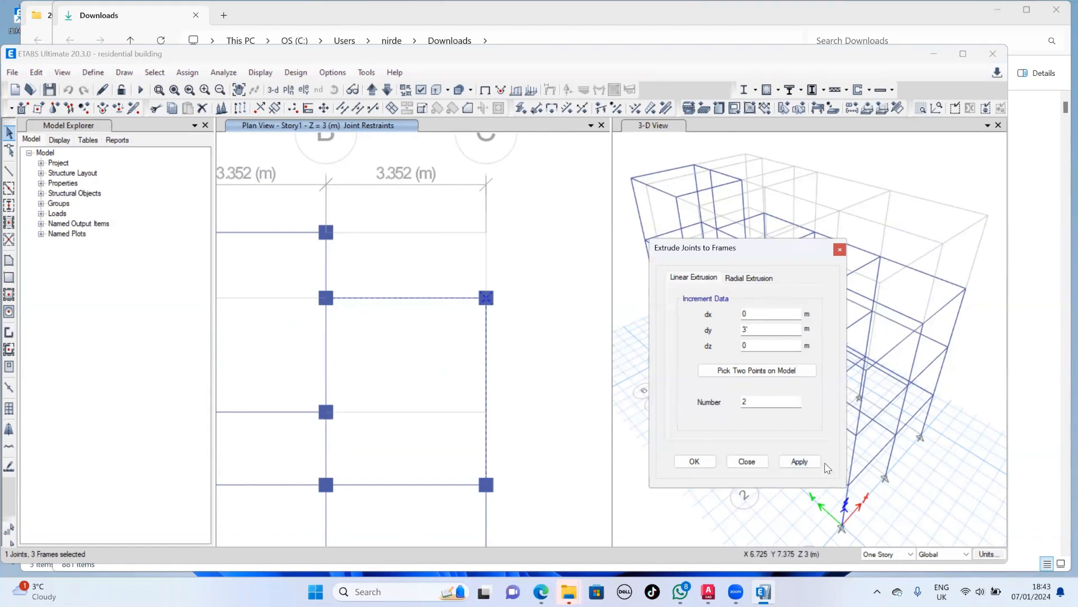
pyautogui.click(763, 405)
pyautogui.click(798, 461)
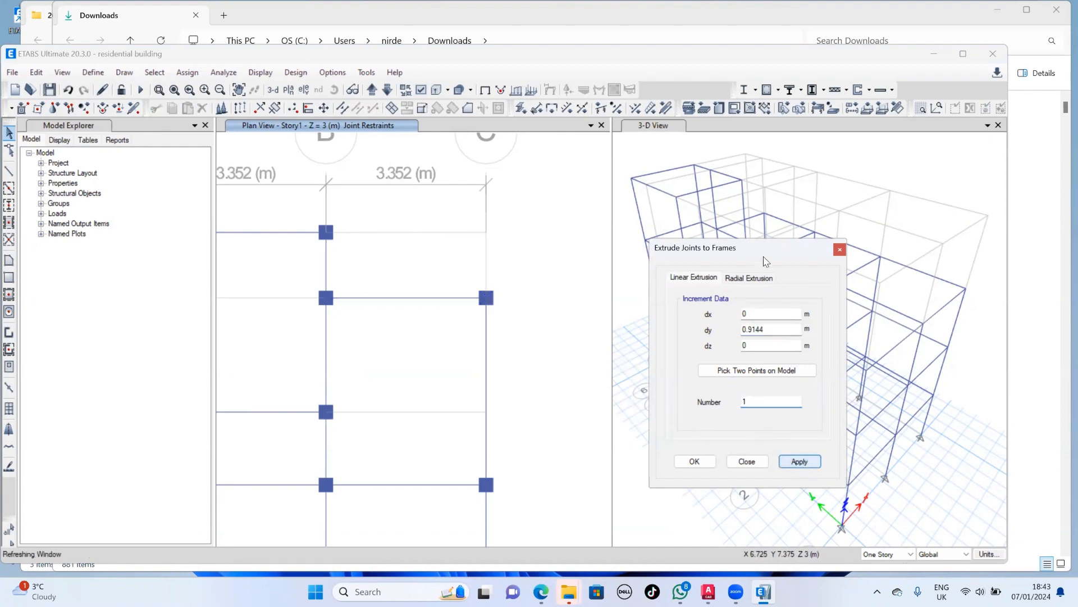
# - Extrude the Story1 joint at A3 to a frame with dx 3' (0.9144 m), dy 0 and number 1
pyautogui.scroll(-4, 487, 286)
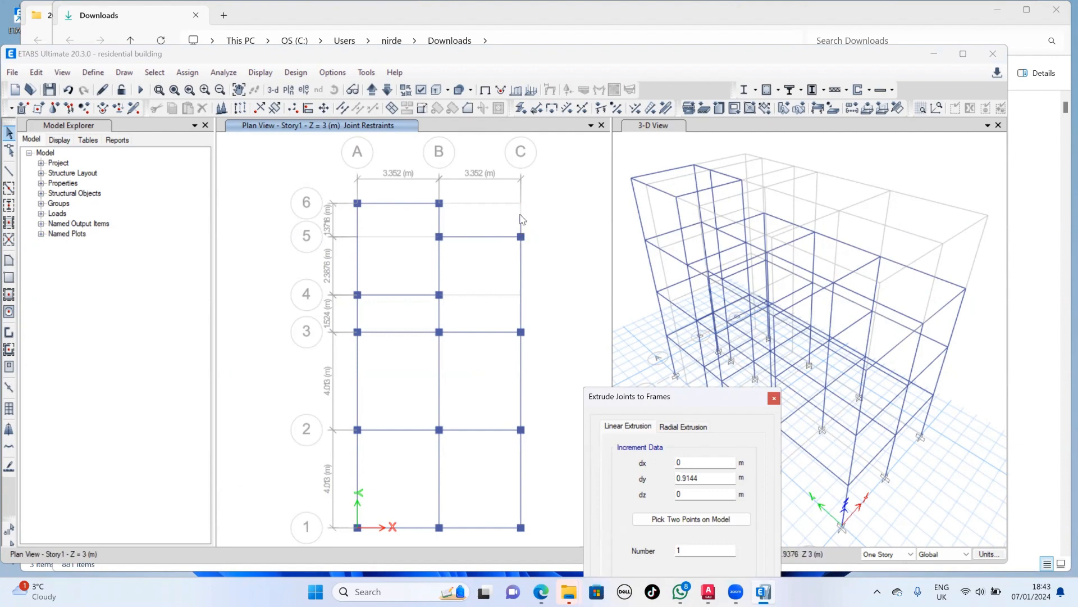
pyautogui.click(721, 382)
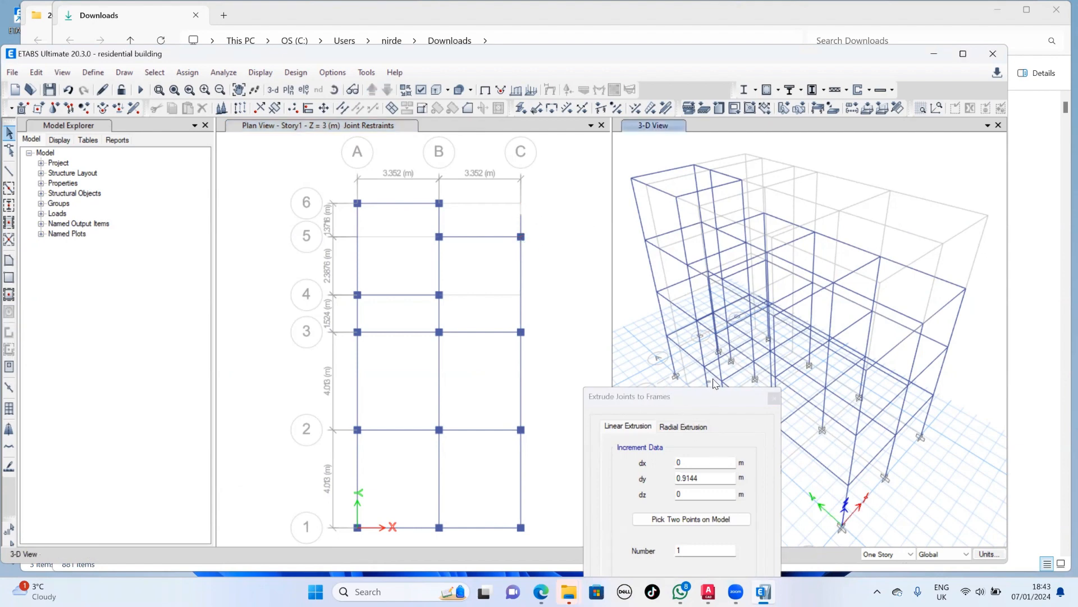
pyautogui.moveTo(673, 396); pyautogui.dragTo(747, 313)
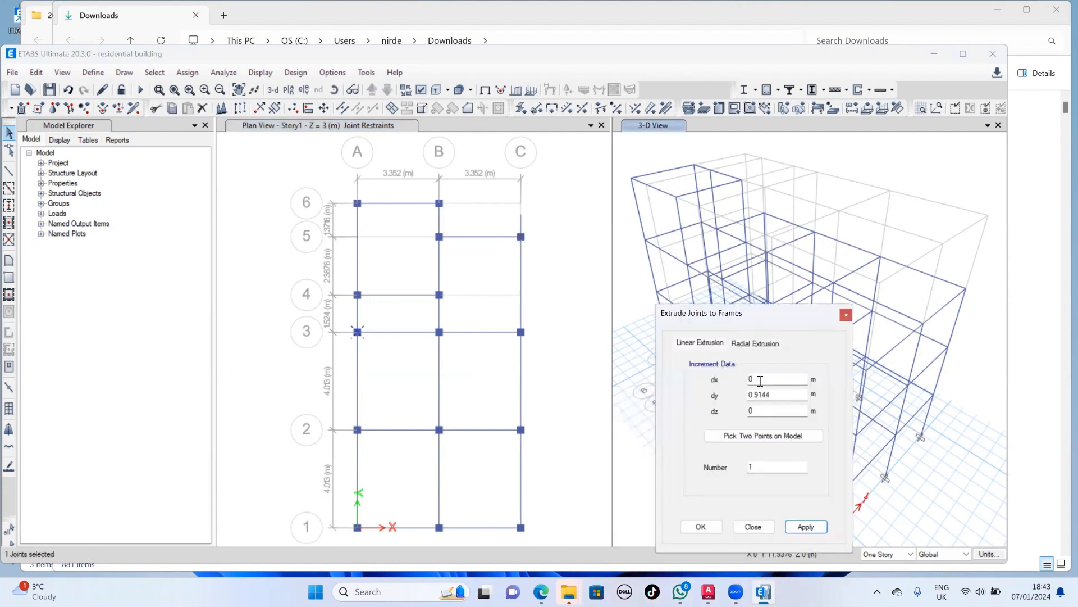
pyautogui.click(760, 381)
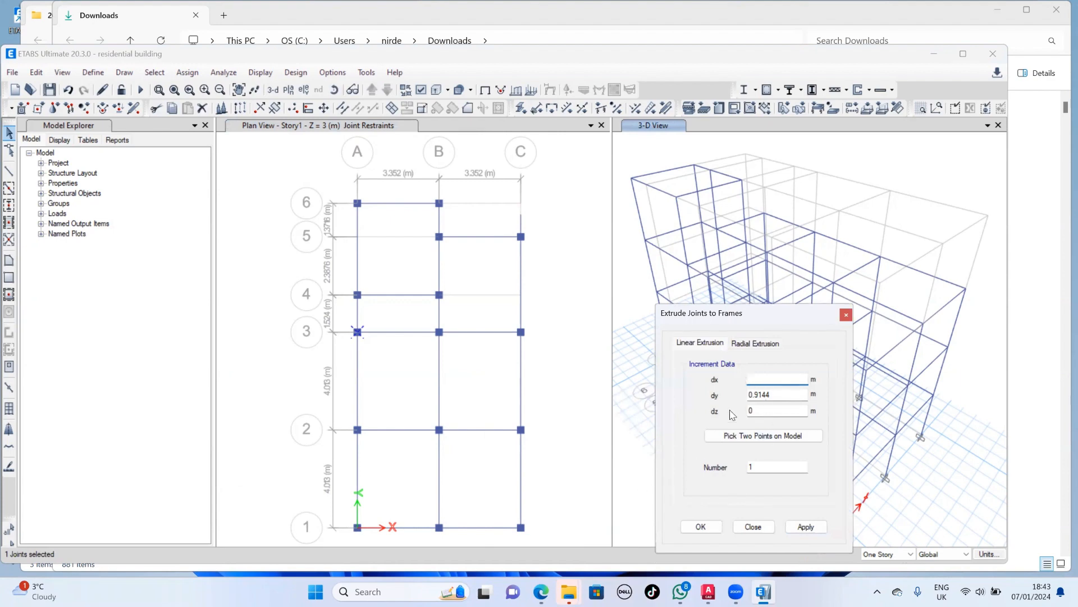
pyautogui.write('0')
pyautogui.press('Tab')
pyautogui.press('BackSpace')
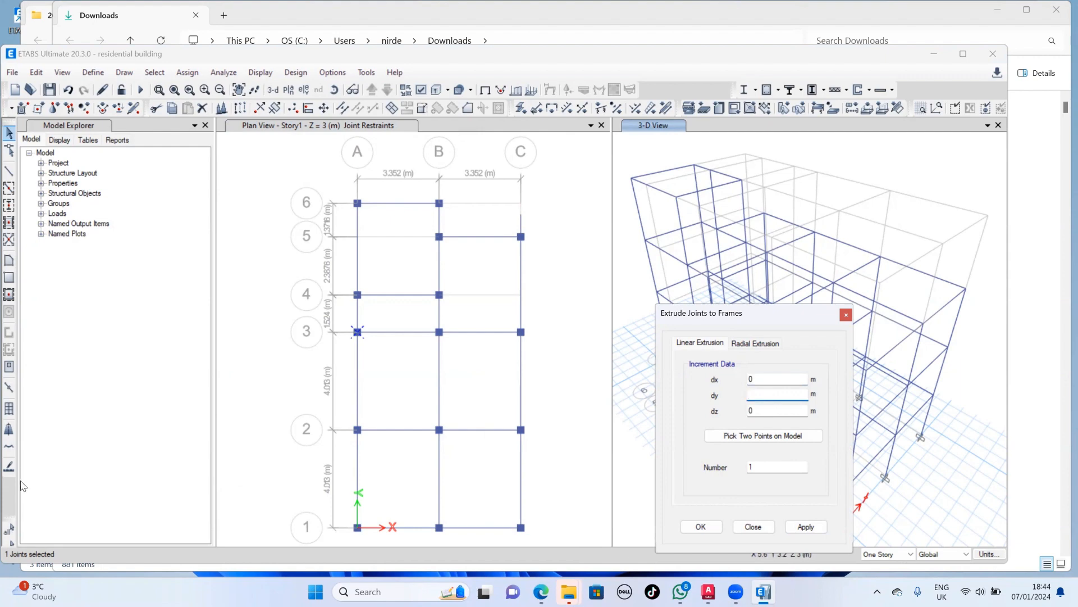
pyautogui.write('0')
pyautogui.click(781, 380)
pyautogui.click(629, 94)
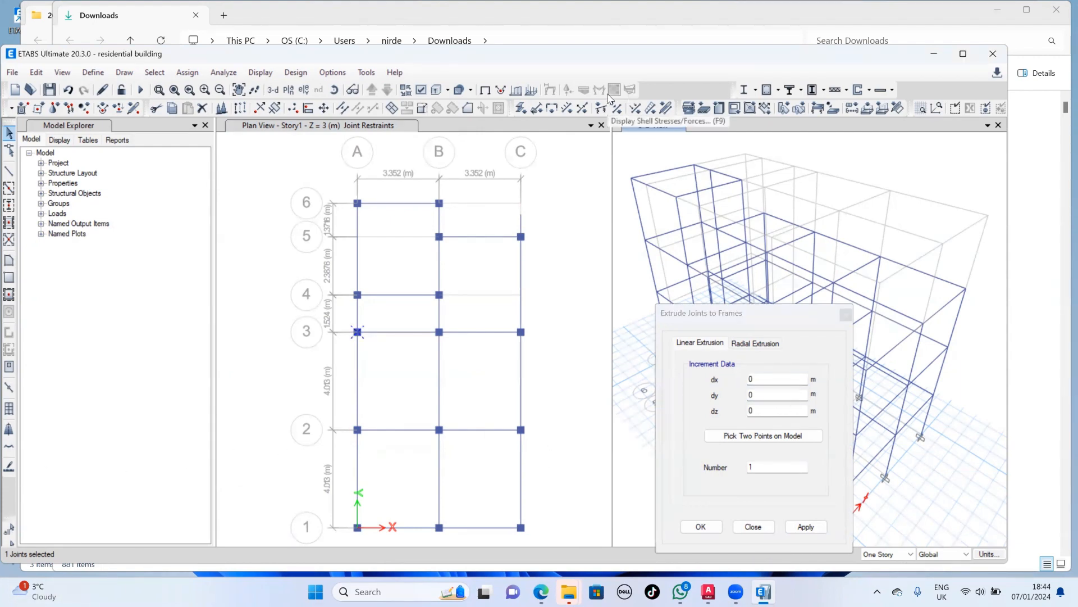
pyautogui.click(751, 379)
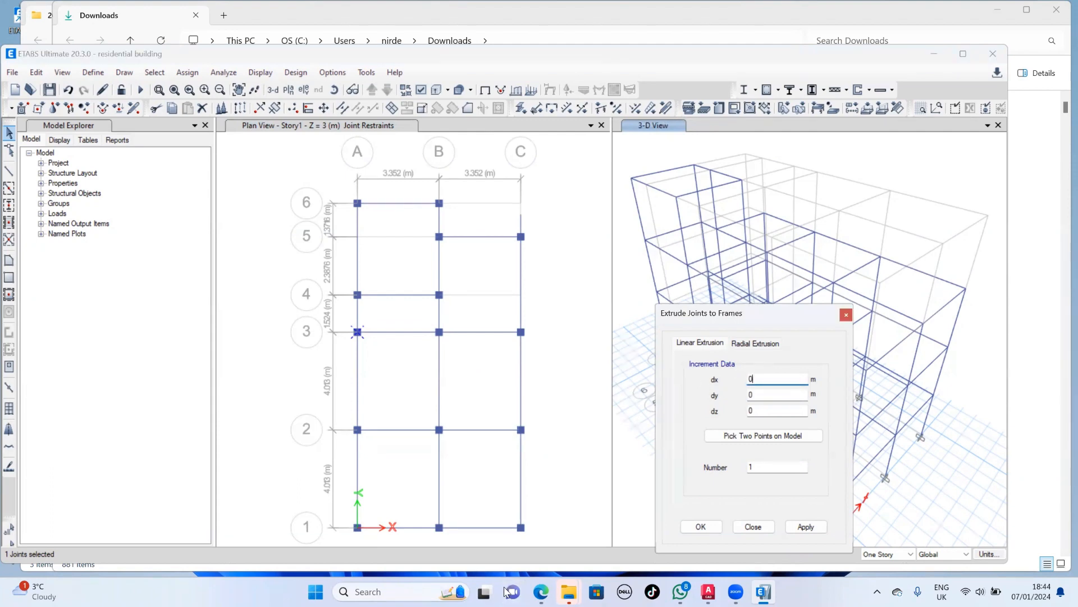
pyautogui.press('BackSpace')
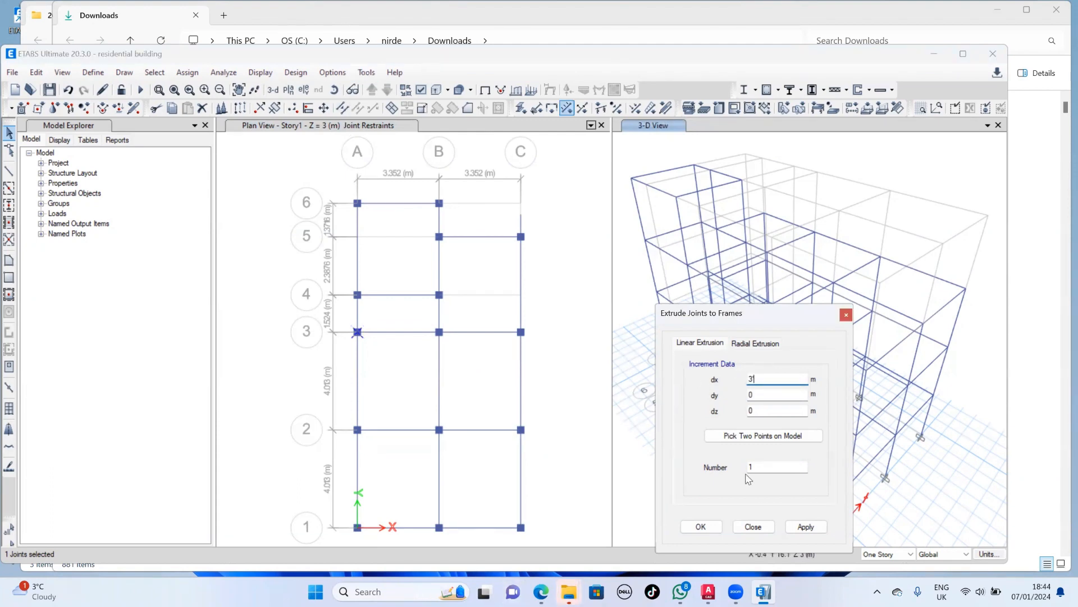
pyautogui.click(806, 527)
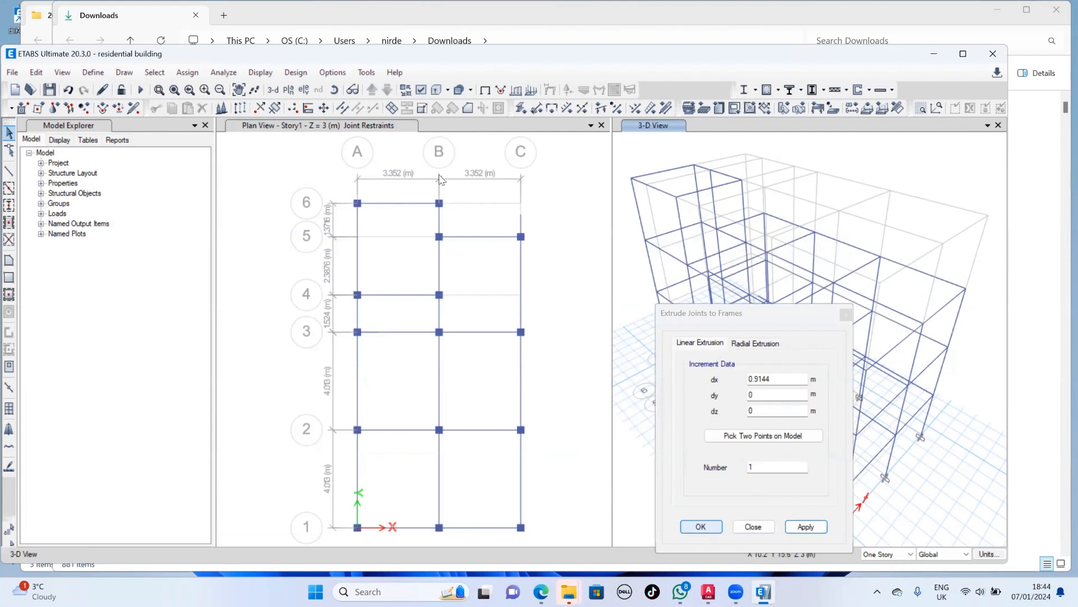
# - Try to apply the dx 0.9144 m joint extrusion with the Story1 beam between B5 and C5 selected
pyautogui.click(483, 237)
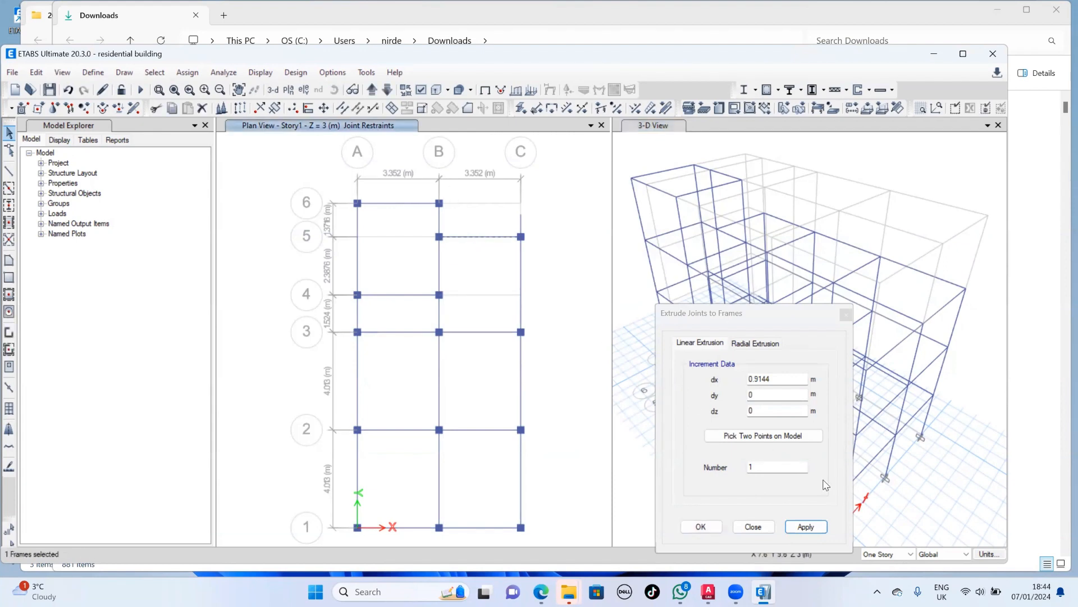
pyautogui.click(807, 527)
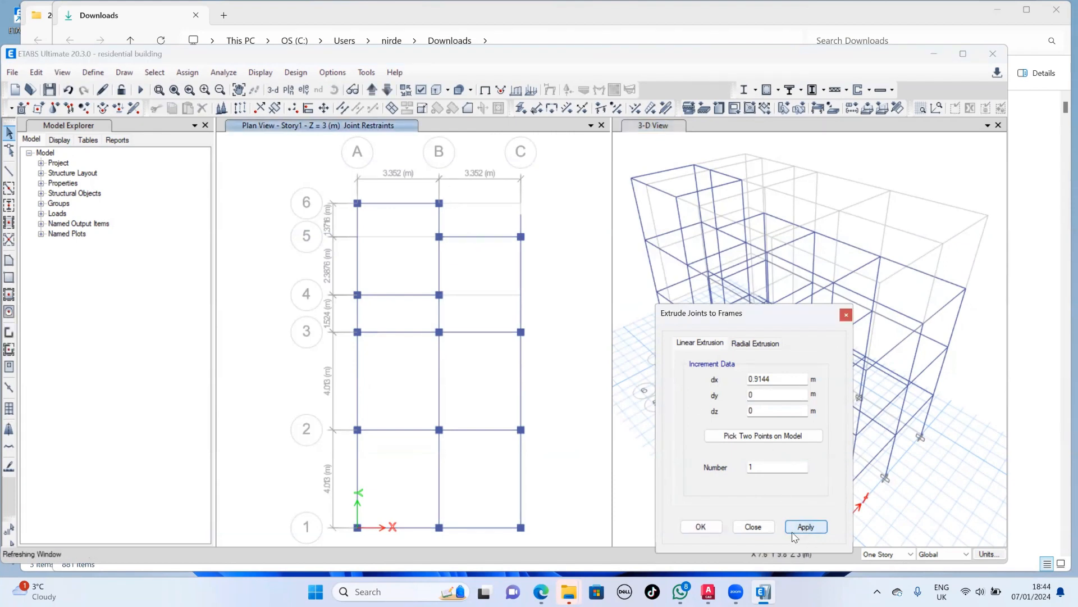
pyautogui.click(702, 531)
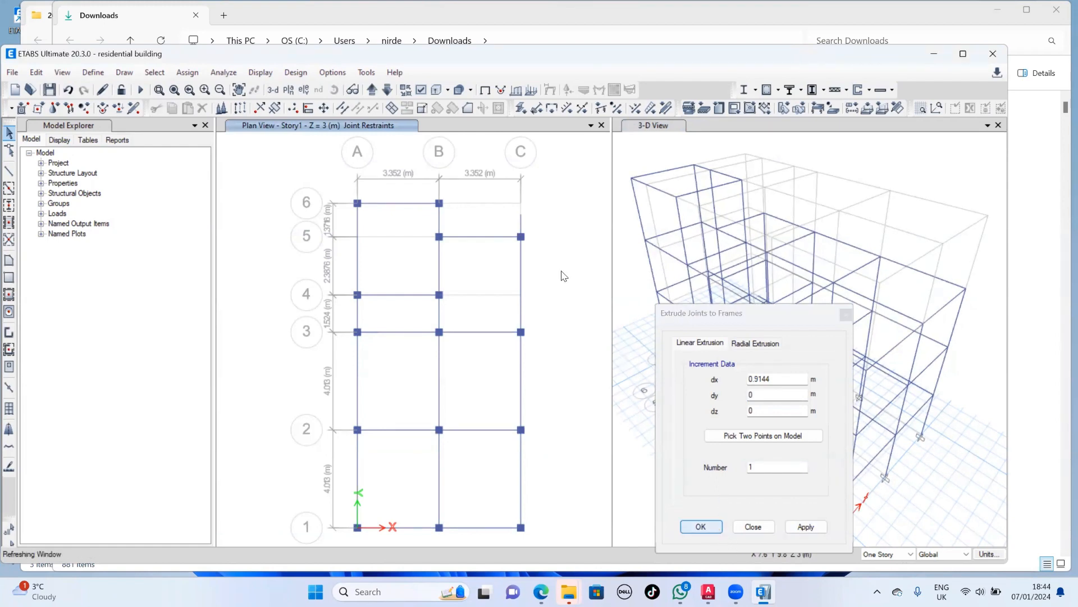
# - Examine the Story1 plan around C5 and the 3-D view for frames projecting beyond grid C
pyautogui.scroll(3, 537, 247)
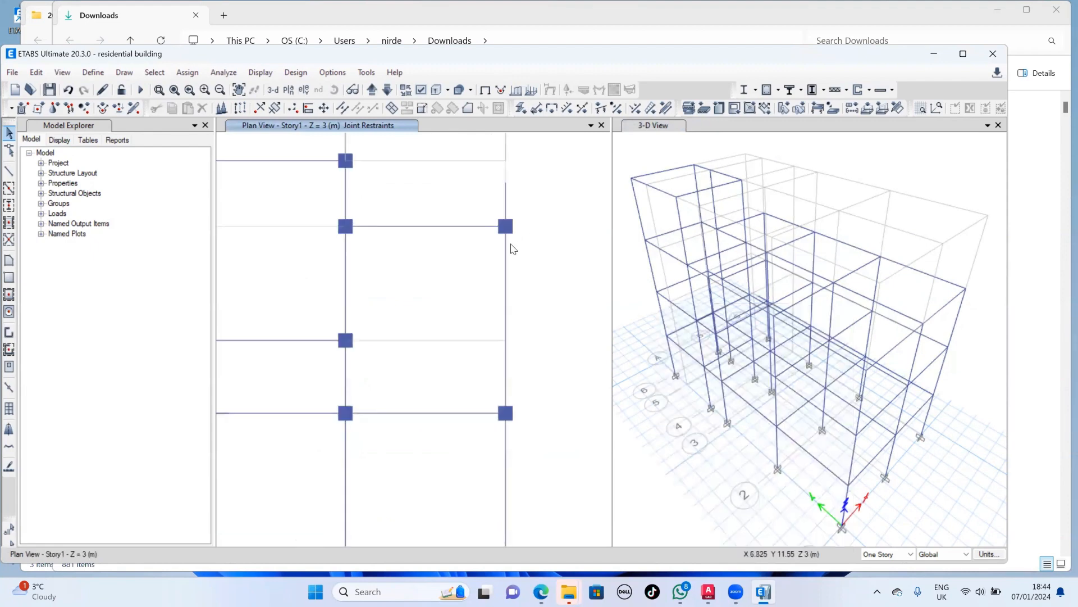
pyautogui.scroll(-3, 511, 247)
pyautogui.moveTo(537, 271); pyautogui.dragTo(546, 286, button='middle')
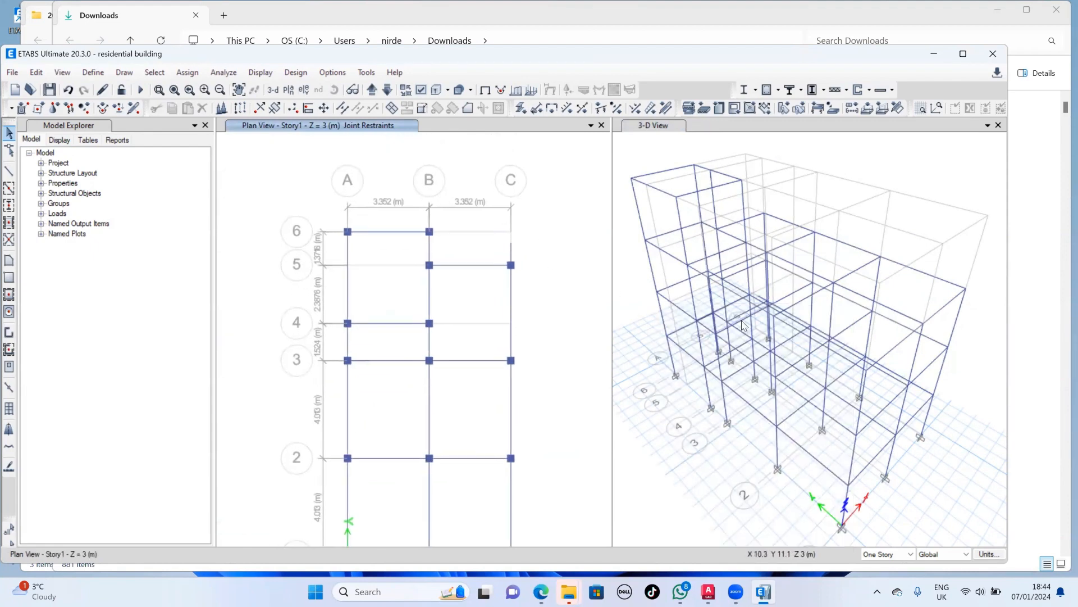
pyautogui.moveTo(787, 328); pyautogui.dragTo(796, 318, button='middle')
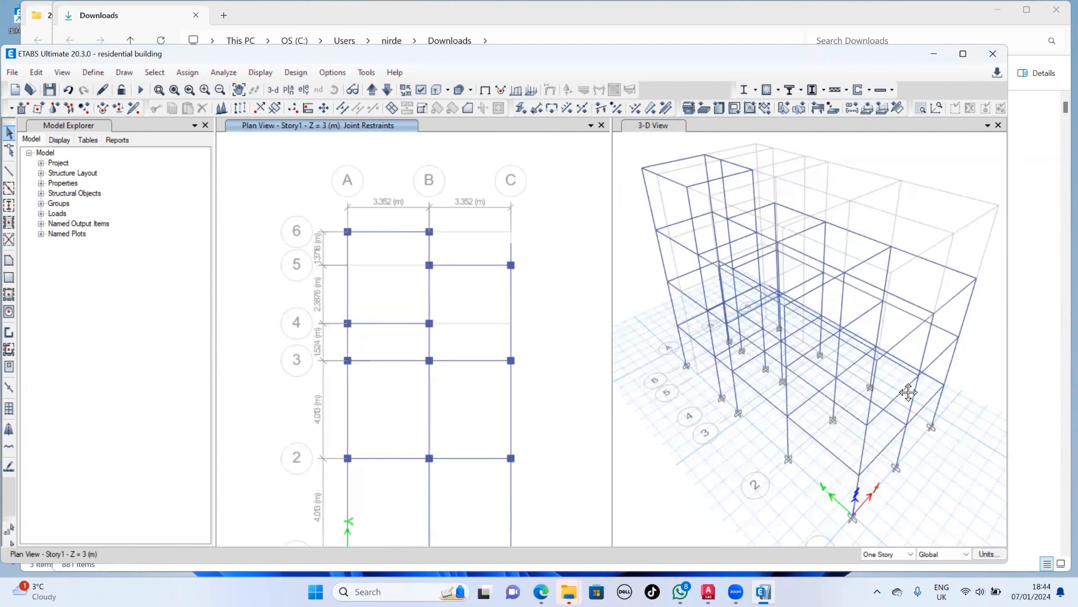
pyautogui.click(854, 378)
pyautogui.scroll(2, 474, 243)
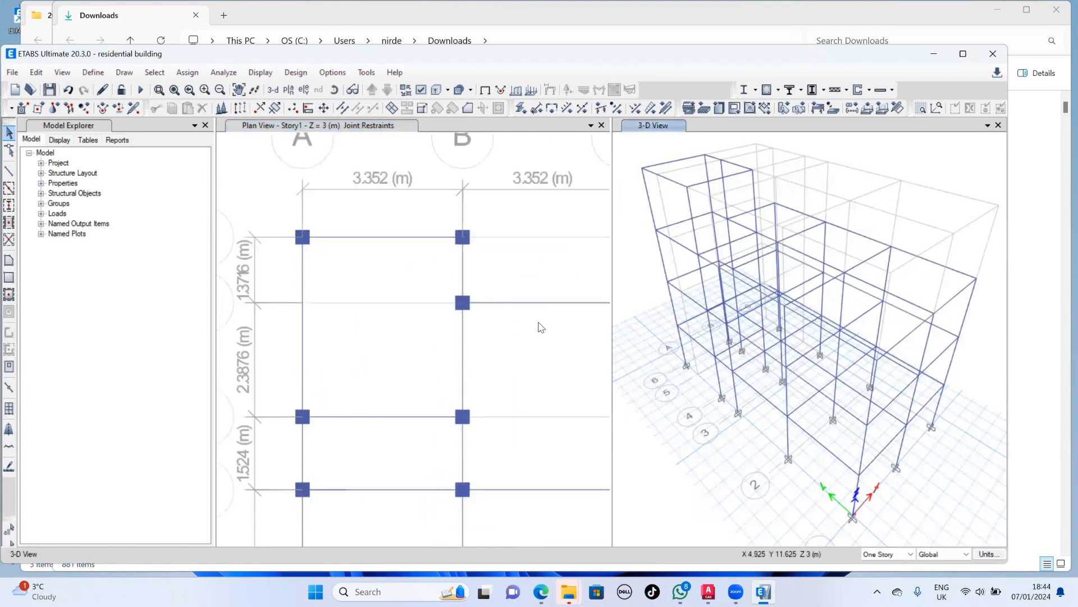
pyautogui.scroll(-3, 506, 292)
pyautogui.scroll(3, 490, 260)
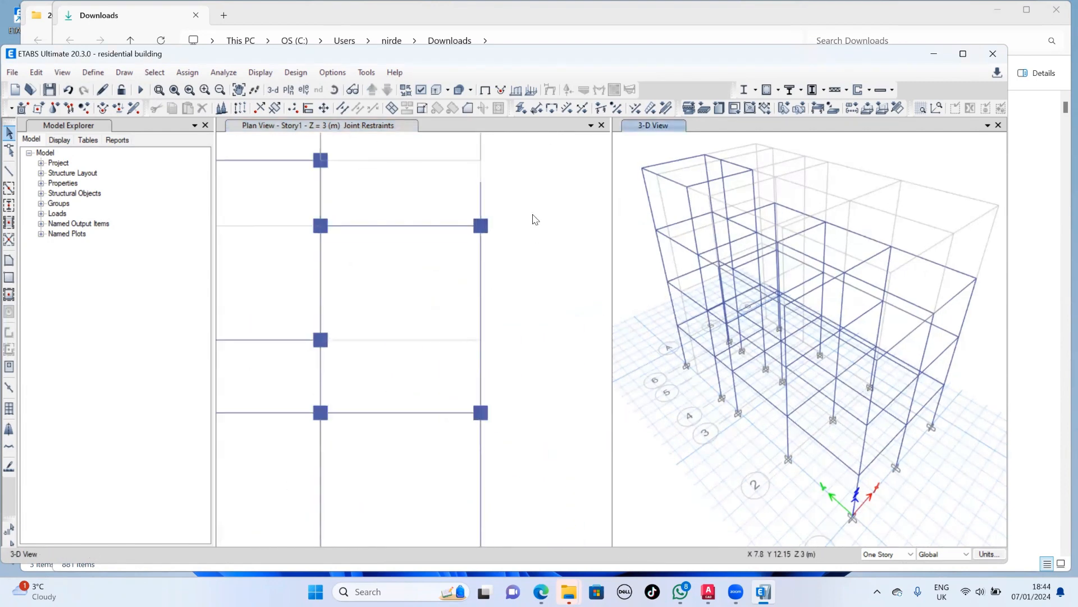
pyautogui.click(548, 245)
# - Extrude the Story1 joints at C1, C2, C3 and C5 to frames with dx 0.9144 m, and move the plan up to Story2
pyautogui.moveTo(533, 213)
pyautogui.mouseDown()
pyautogui.moveTo(483, 403)
pyautogui.moveTo(478, 525)
pyautogui.moveTo(495, 398)
pyautogui.moveTo(494, 443)
pyautogui.mouseUp()
pyautogui.scroll(-3, 474, 492)
pyautogui.moveTo(508, 442); pyautogui.dragTo(506, 441, button='middle')
pyautogui.moveTo(512, 395); pyautogui.dragTo(513, 328, button='middle')
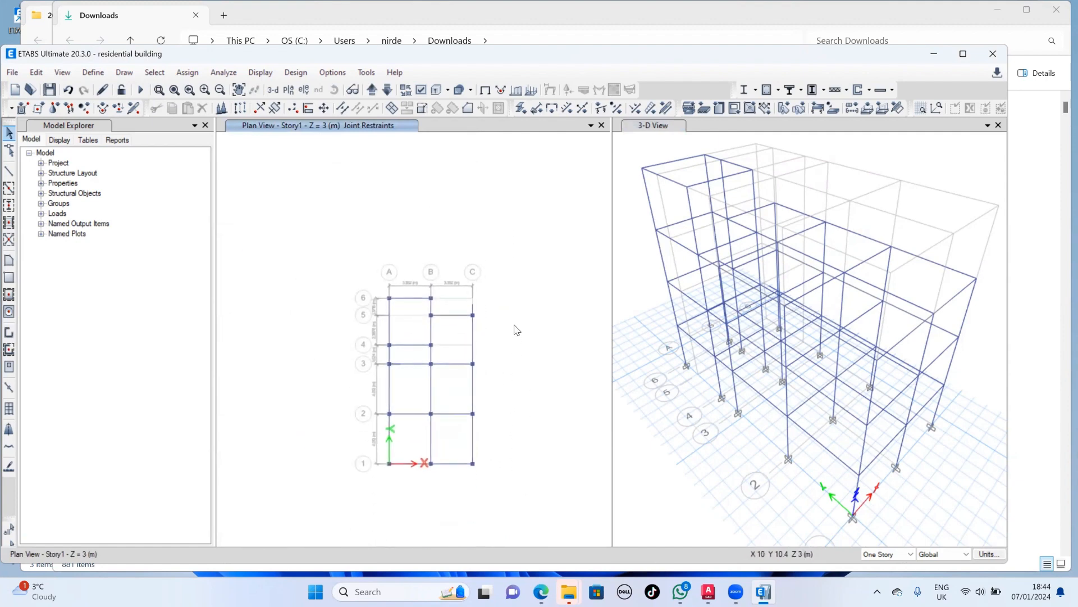
pyautogui.moveTo(512, 306); pyautogui.dragTo(472, 479)
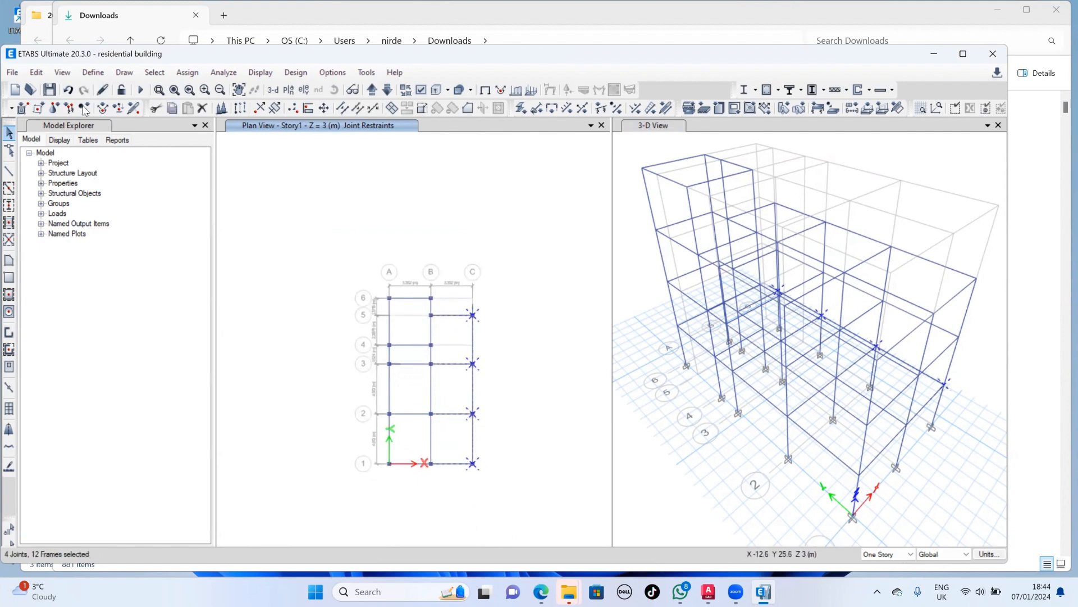
pyautogui.click(36, 72)
pyautogui.moveTo(138, 316)
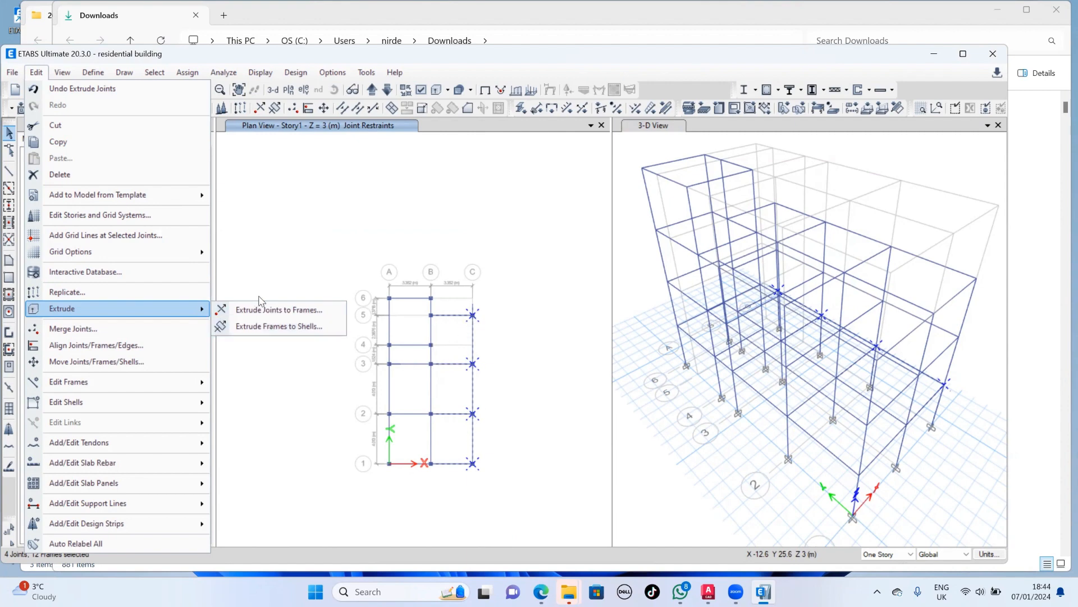
pyautogui.click(279, 308)
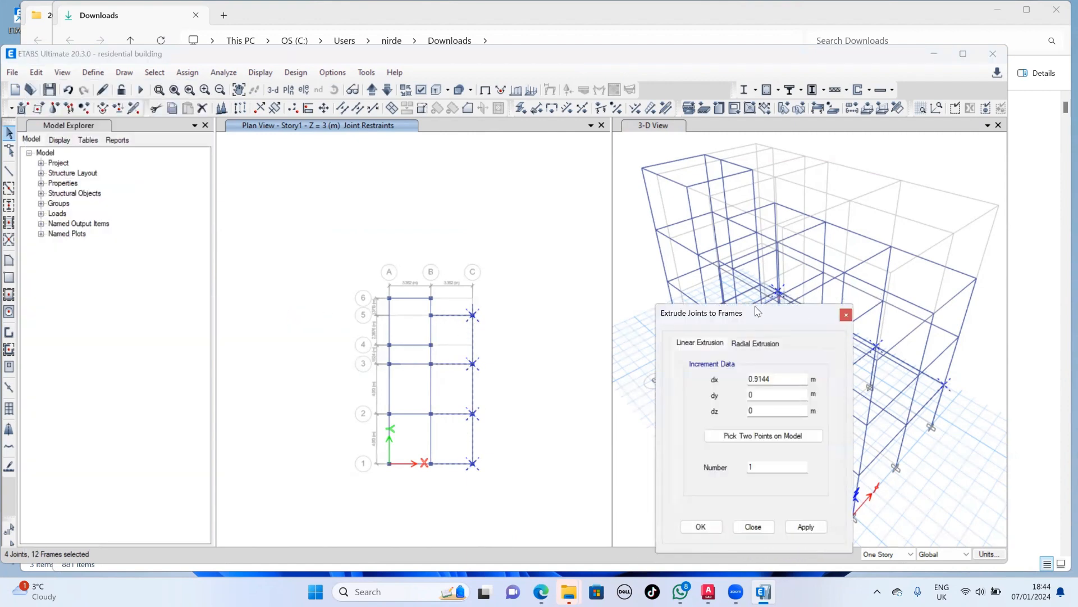
pyautogui.moveTo(755, 308); pyautogui.dragTo(763, 263)
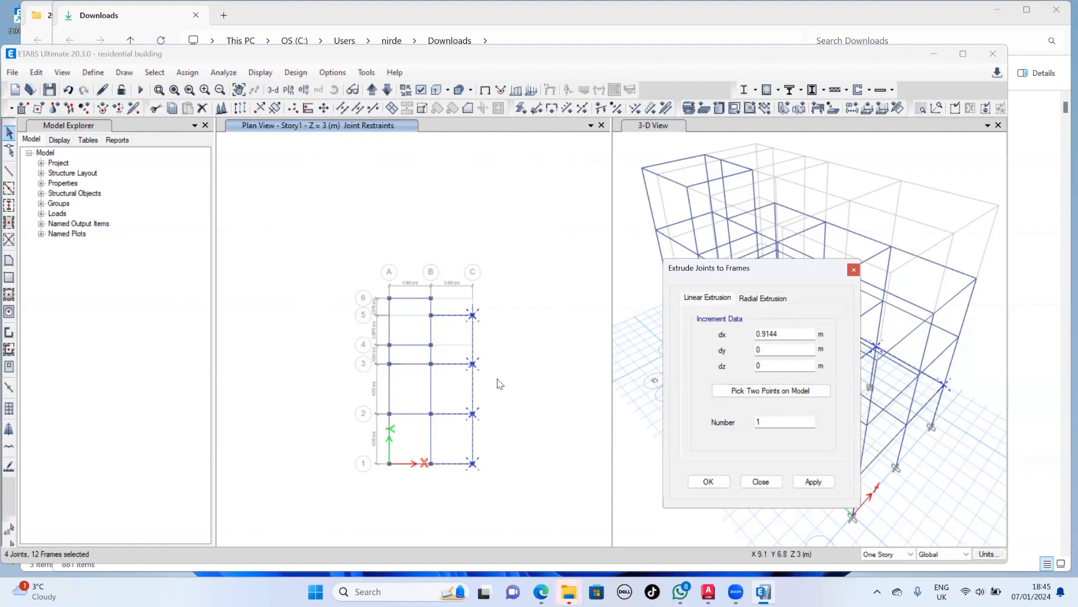
pyautogui.click(813, 484)
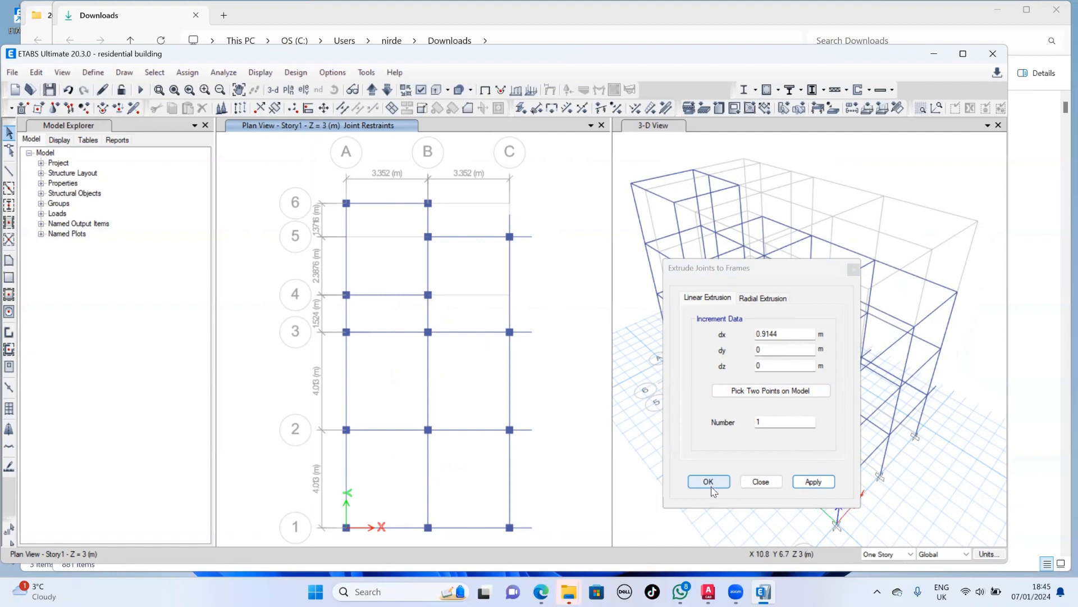
pyautogui.click(372, 90)
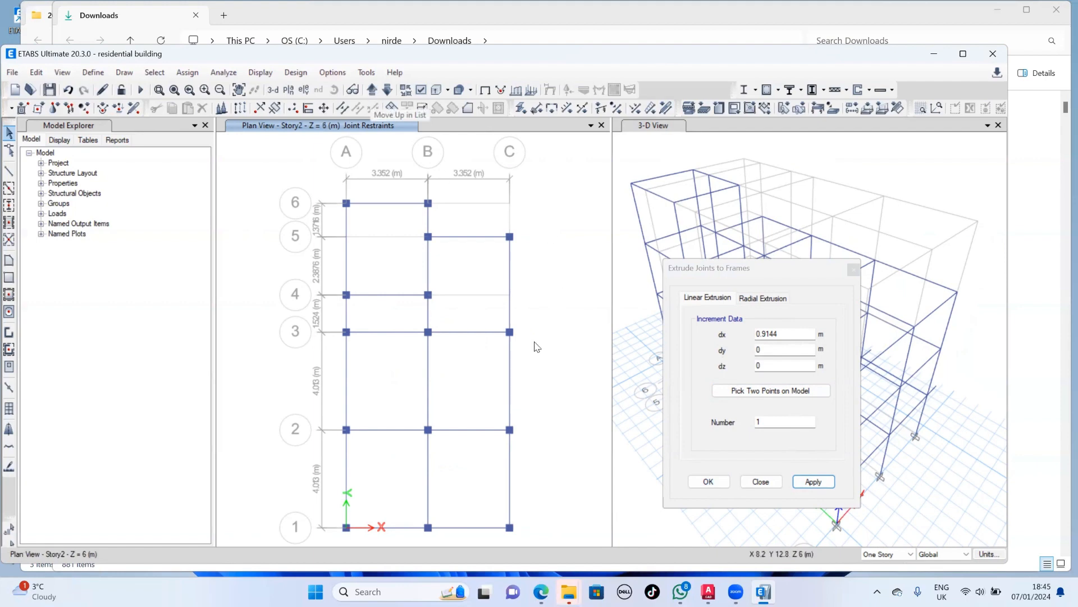
# - Try to extrude the Story2 joints at C1, C2, C3 and C5 to frames with dx and dy 0.9144 m
pyautogui.moveTo(546, 216); pyautogui.dragTo(496, 551)
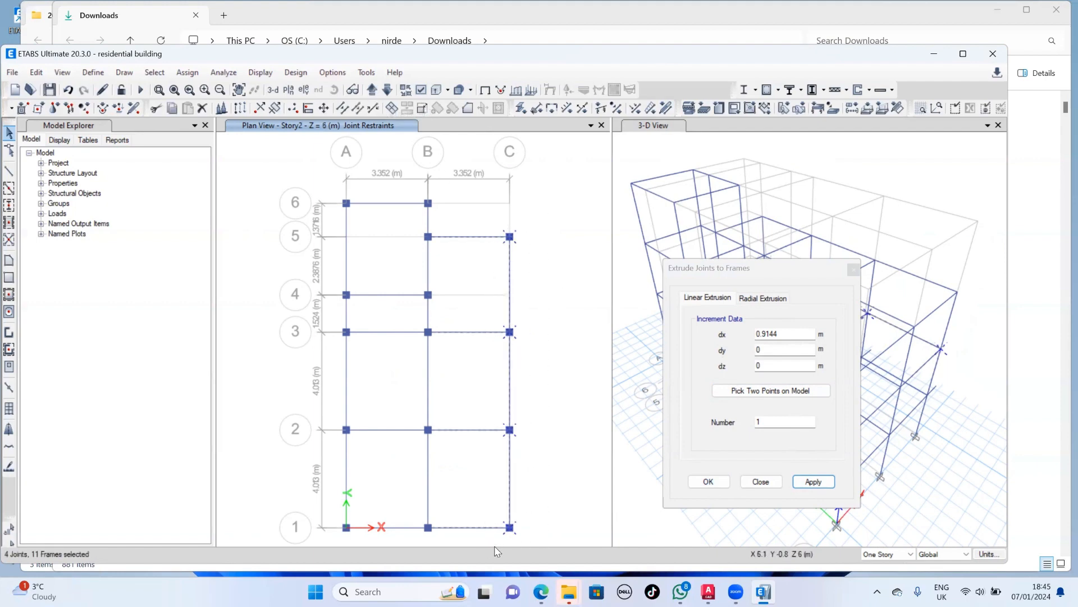
pyautogui.click(782, 354)
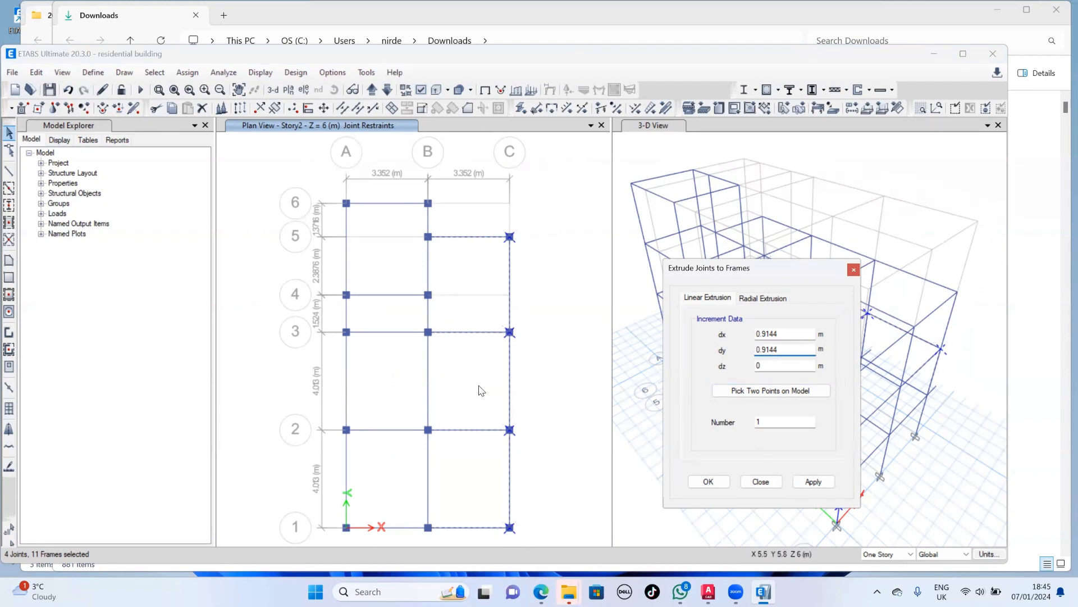
pyautogui.click(818, 486)
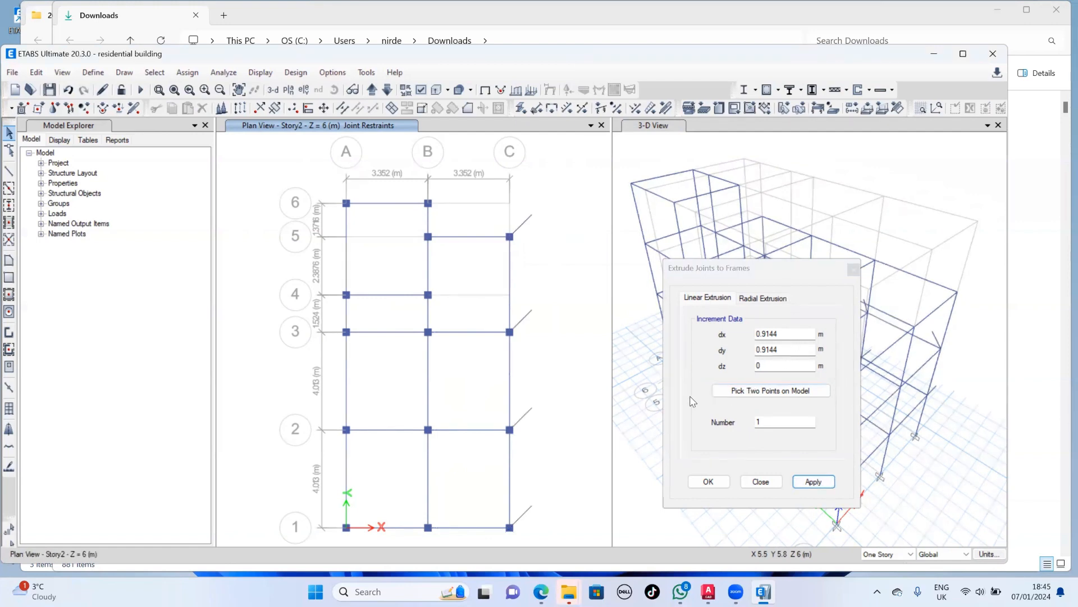
# - Delete the diagonal frames projecting from the grid C joints on Story2
pyautogui.click(526, 225)
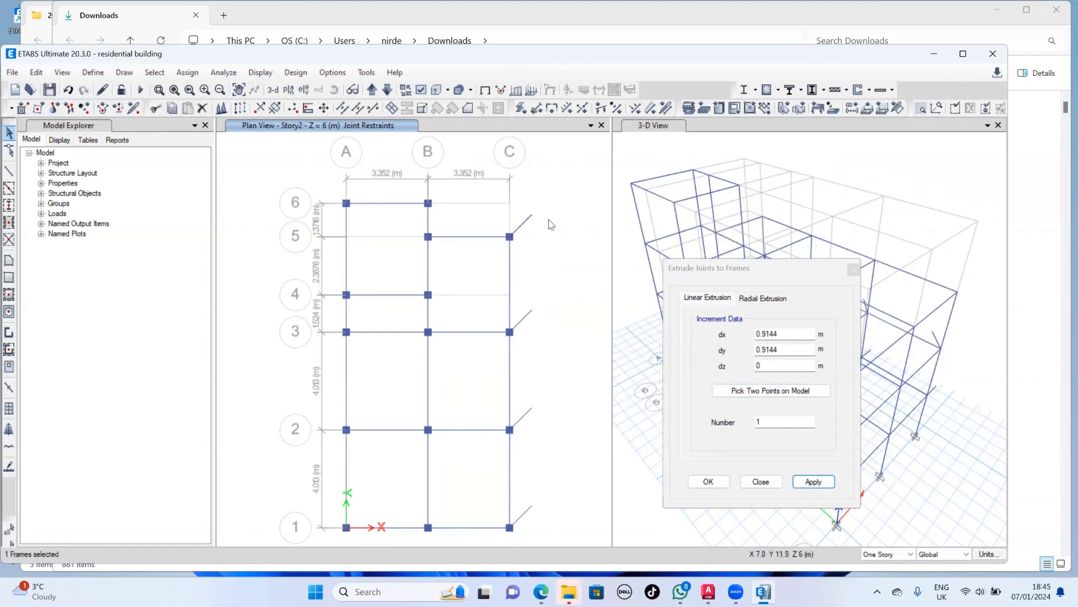
pyautogui.moveTo(556, 191); pyautogui.dragTo(531, 533)
pyautogui.click(205, 111)
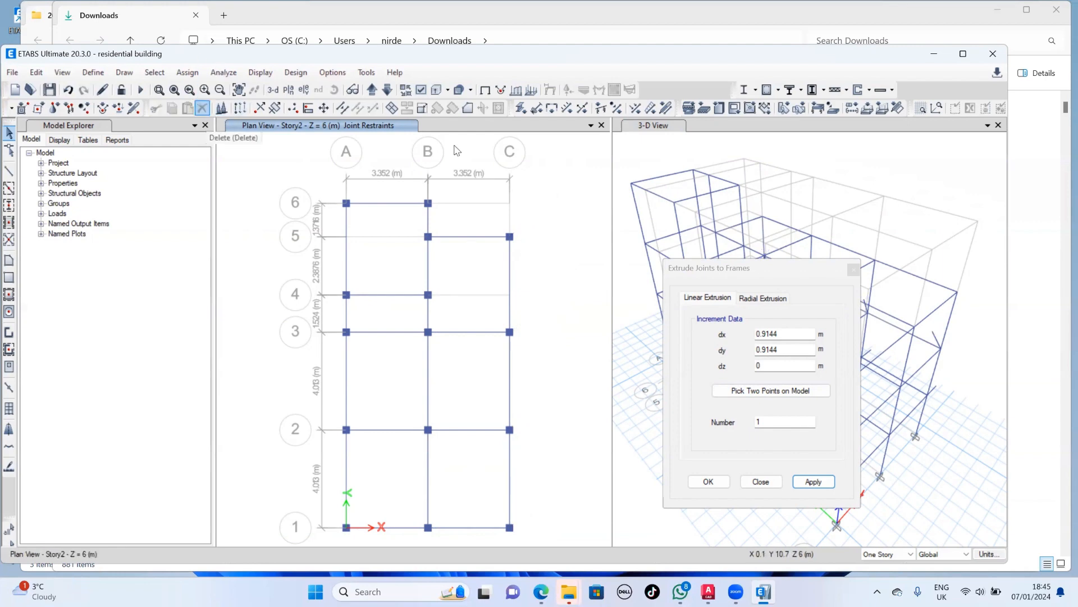
# - Extrude the Story2 joints at C1, C2, C3 and C5 to frames with dx 0.9144 m and dy 0
pyautogui.moveTo(534, 222); pyautogui.dragTo(497, 540)
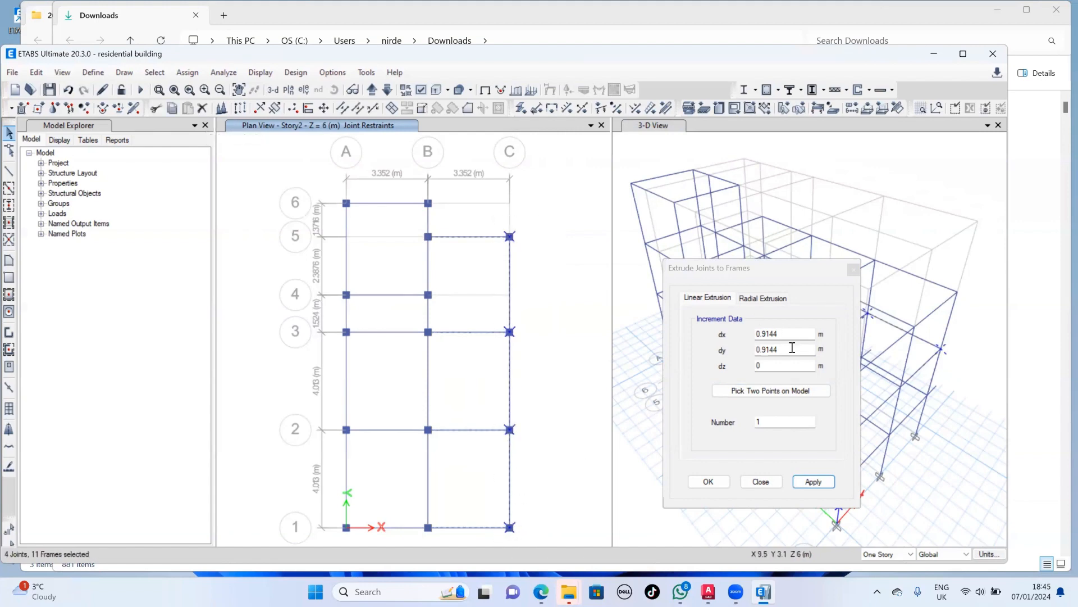
pyautogui.moveTo(796, 333); pyautogui.dragTo(736, 333)
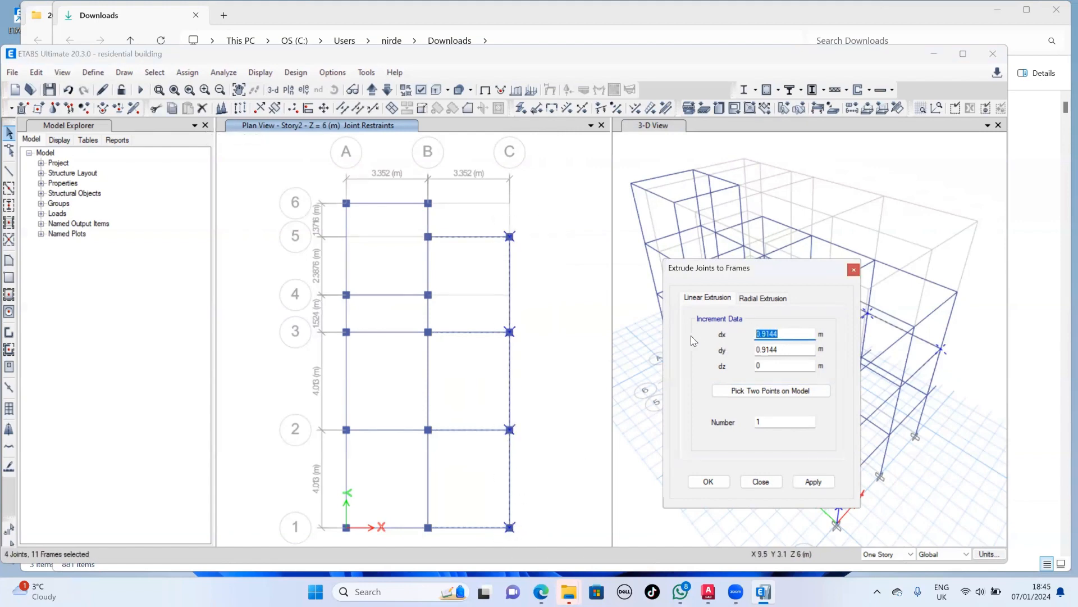
pyautogui.doubleClick(781, 350)
pyautogui.write('0')
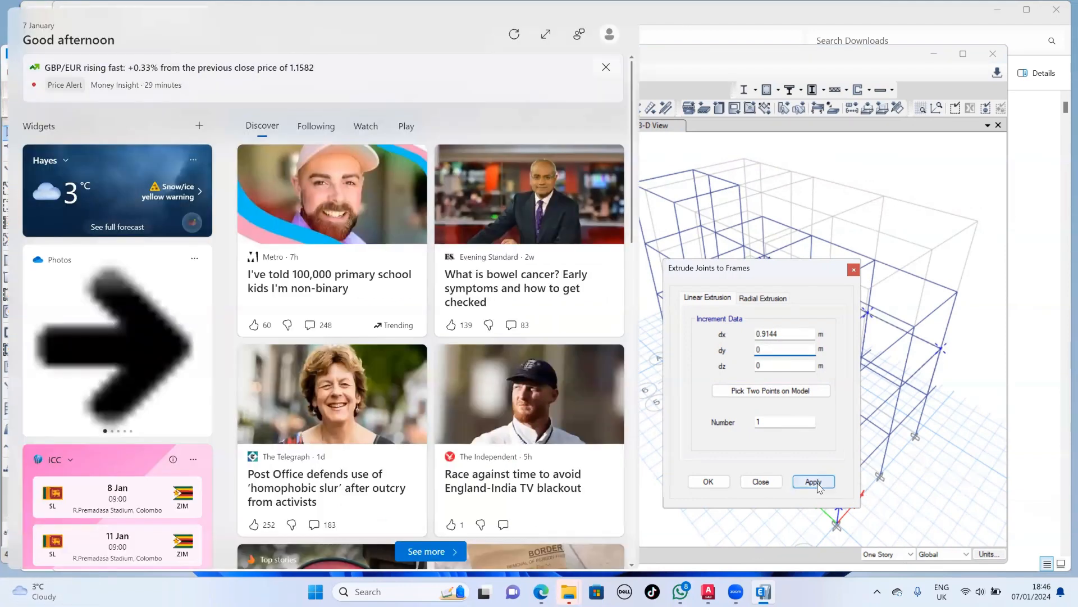
pyautogui.click(817, 487)
pyautogui.click(651, 549)
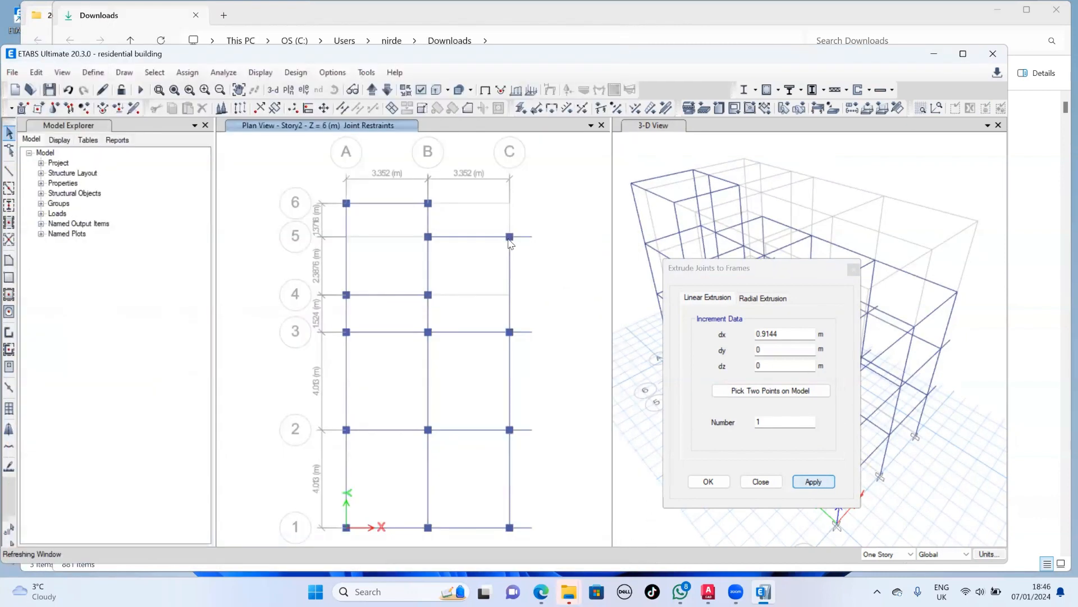
# - Extrude the Story2 joint at C5 to a frame with dx 0 and dy 0.9144 m
pyautogui.click(509, 237)
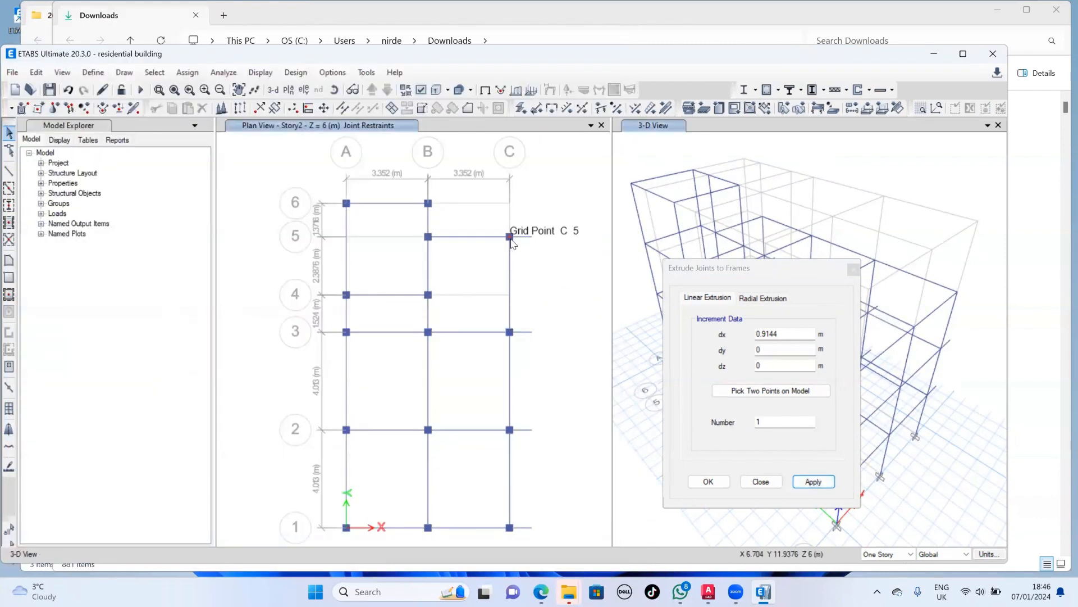
pyautogui.click(779, 347)
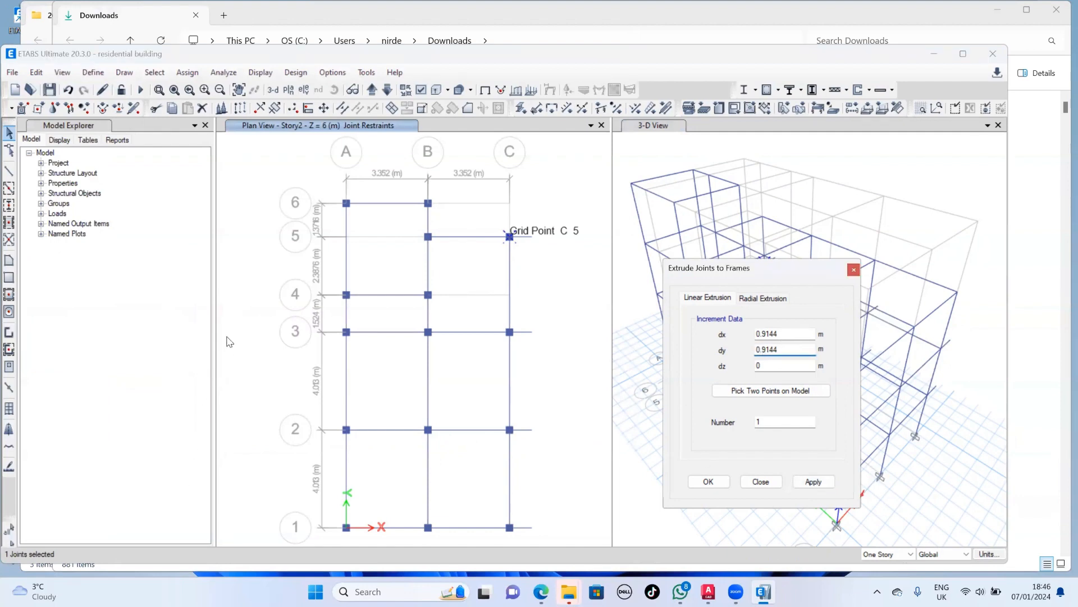
pyautogui.doubleClick(794, 335)
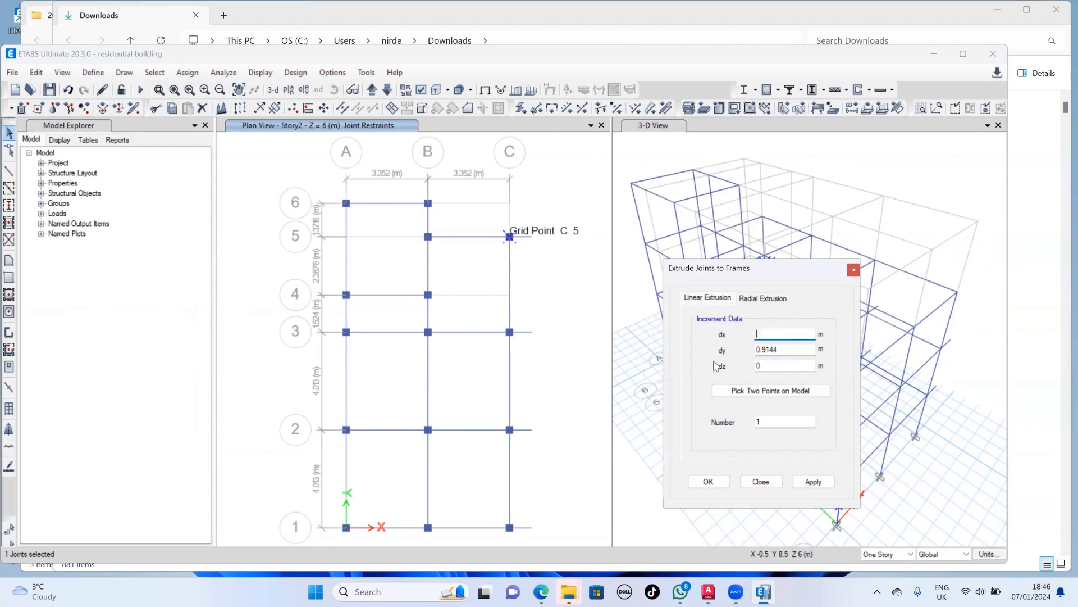
pyautogui.click(812, 484)
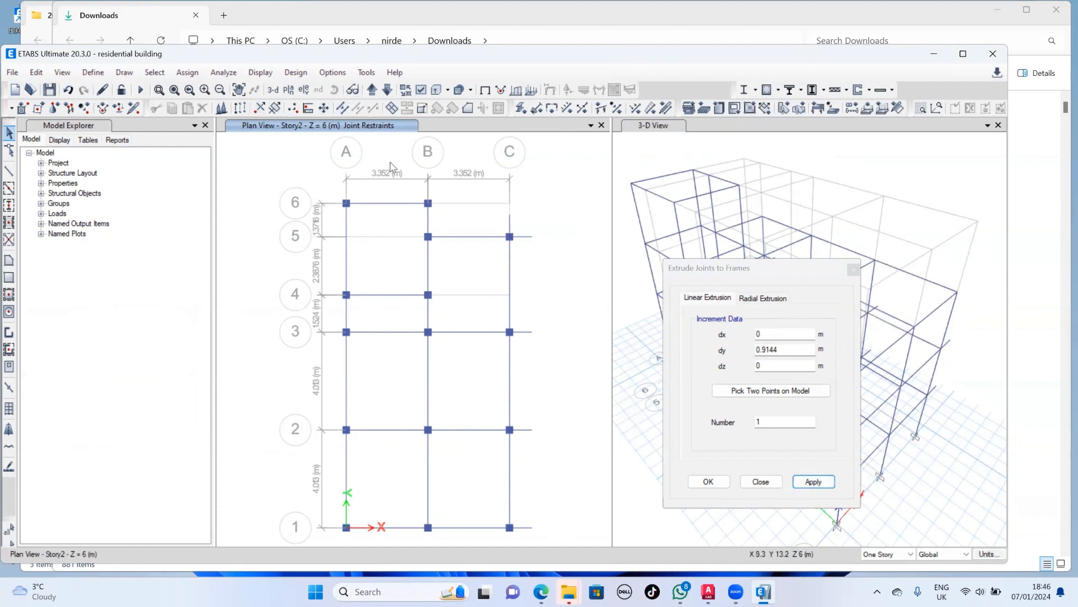
# - Move the plan up to Story3 and extrude the joints at C2, C3 and C5 to frames with dx 0 and dy 0.9144 m
pyautogui.click(371, 94)
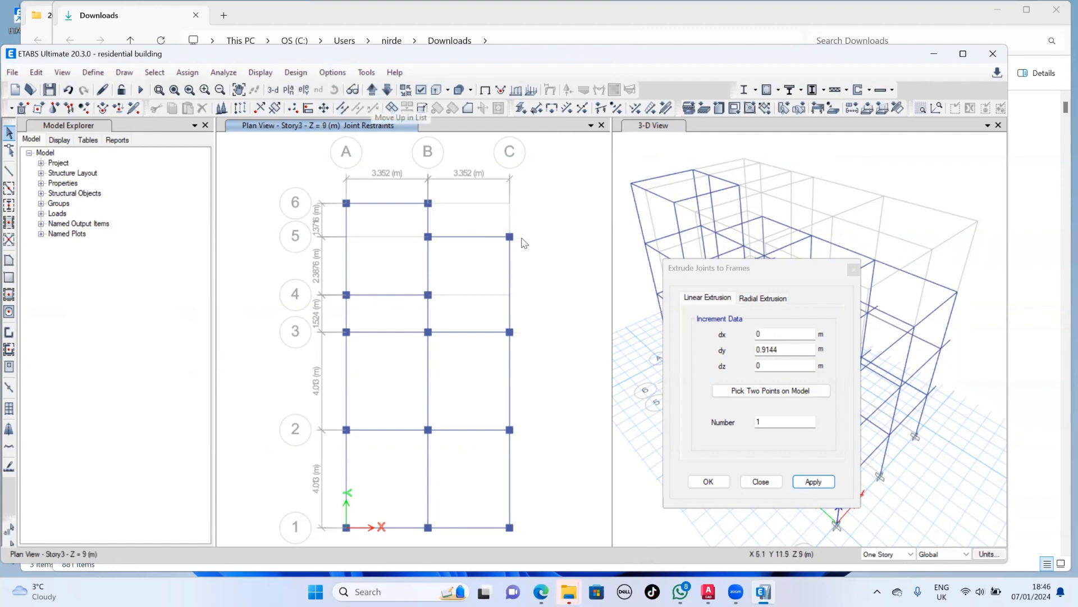
pyautogui.moveTo(542, 223); pyautogui.dragTo(498, 521)
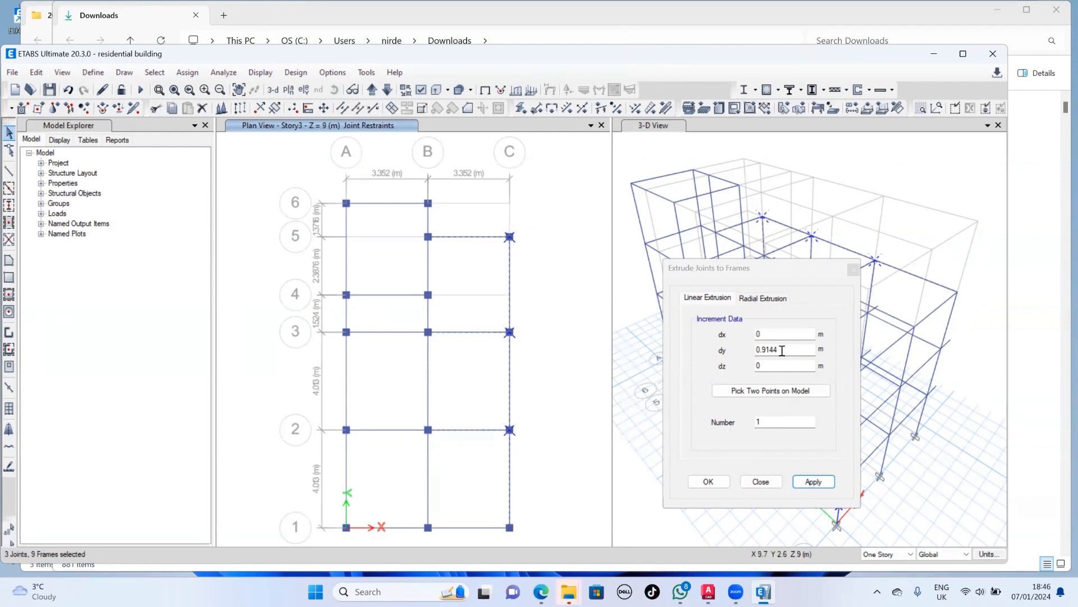
pyautogui.click(832, 484)
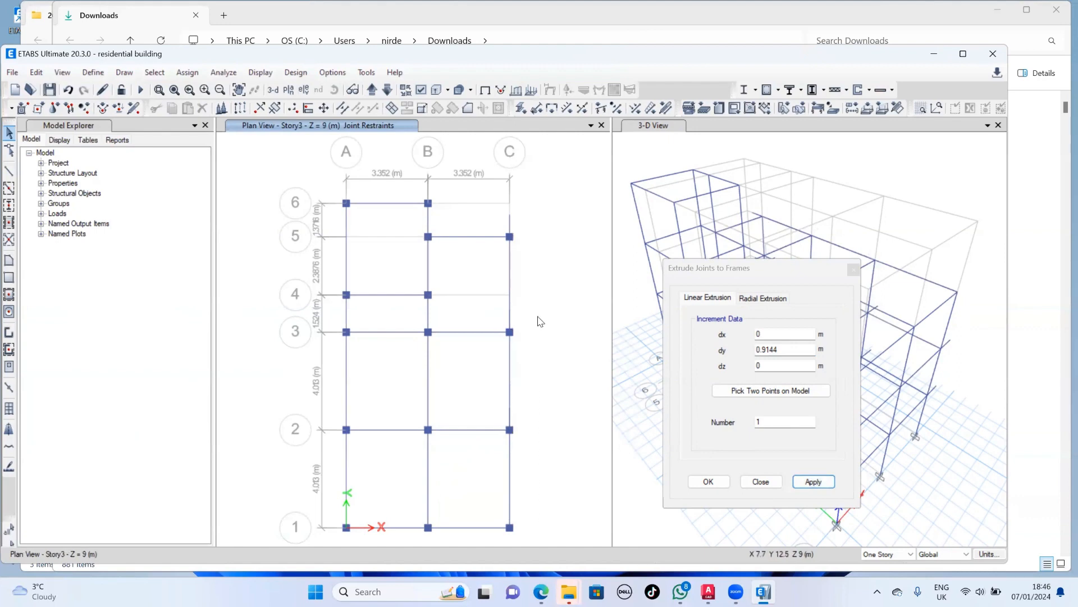
# - Extrude all Story3 joints along grid C, from line 1 to line 5, to frames with dx 0.9144 m and dy 0
pyautogui.moveTo(554, 235); pyautogui.dragTo(477, 549)
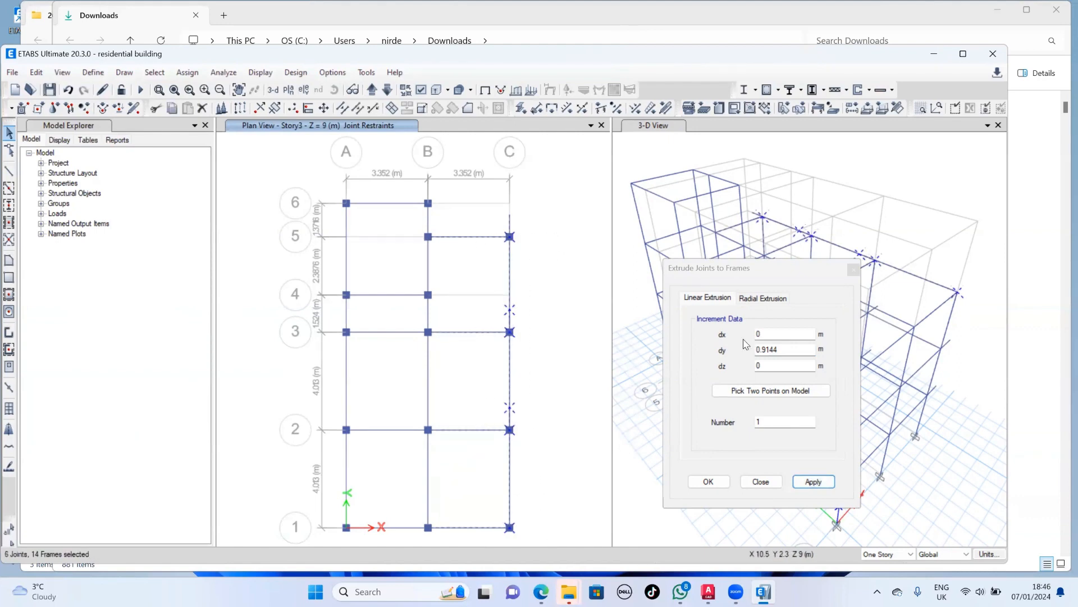
pyautogui.click(789, 346)
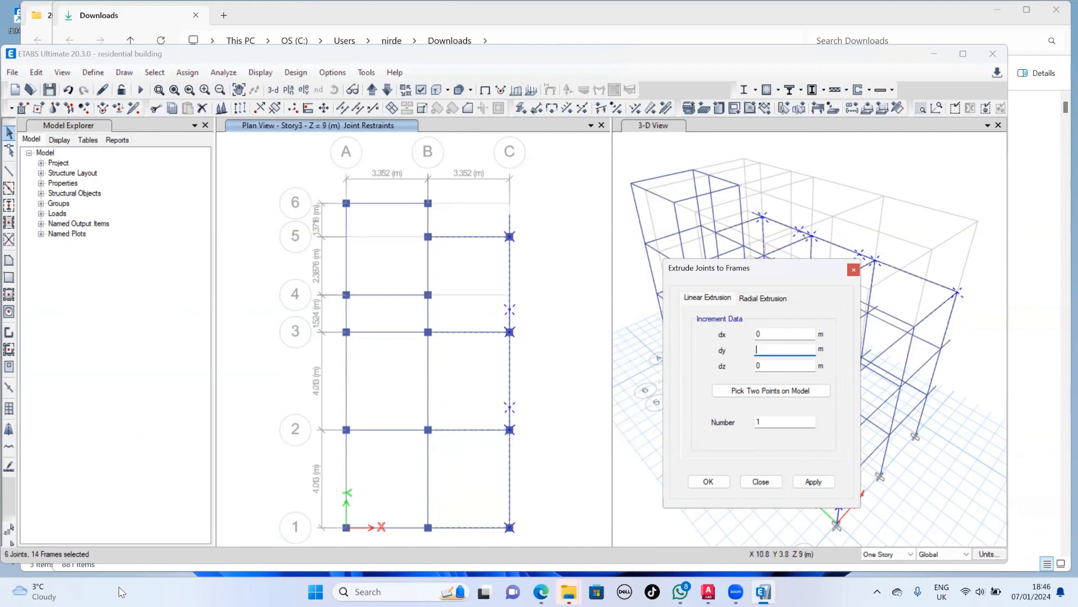
pyautogui.click(773, 334)
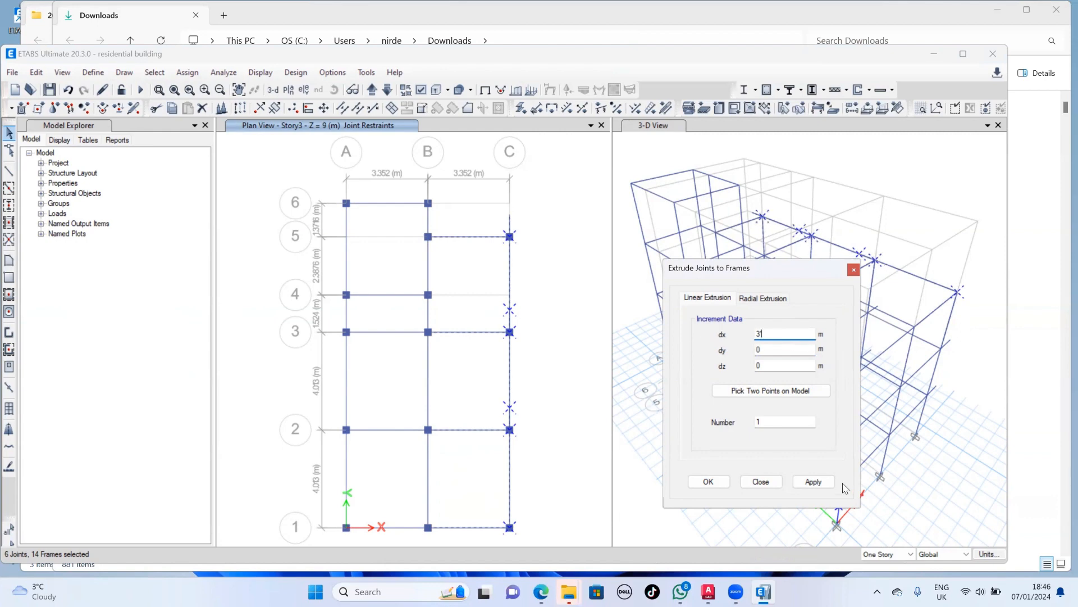
pyautogui.click(817, 483)
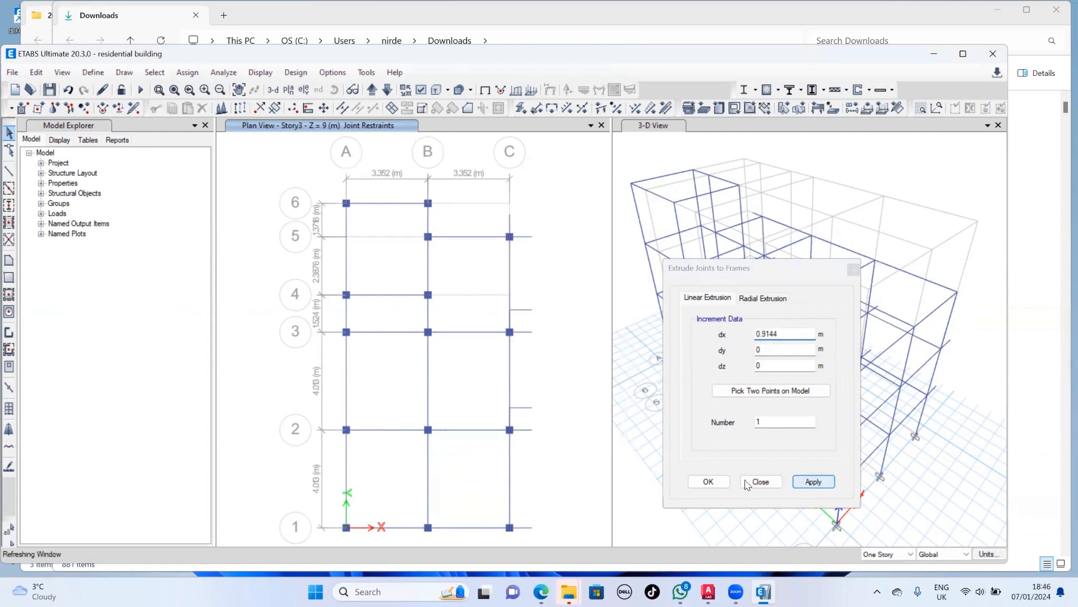
# - Delete the two extra Story3 frames projecting from grid C between lines 2 and 3 and between lines 3 and 4
pyautogui.click(522, 310)
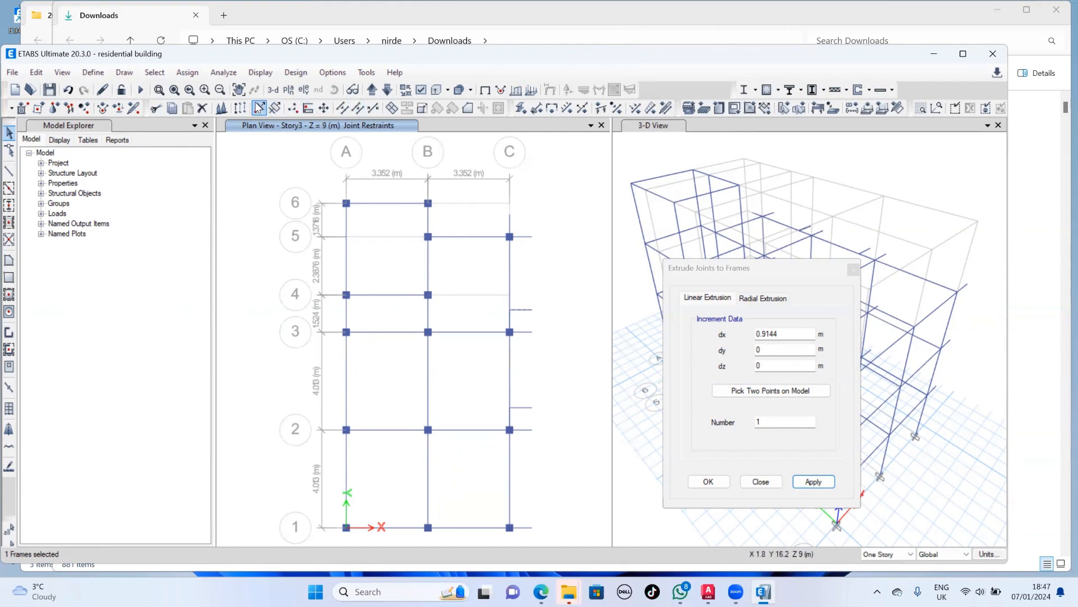
pyautogui.click(203, 108)
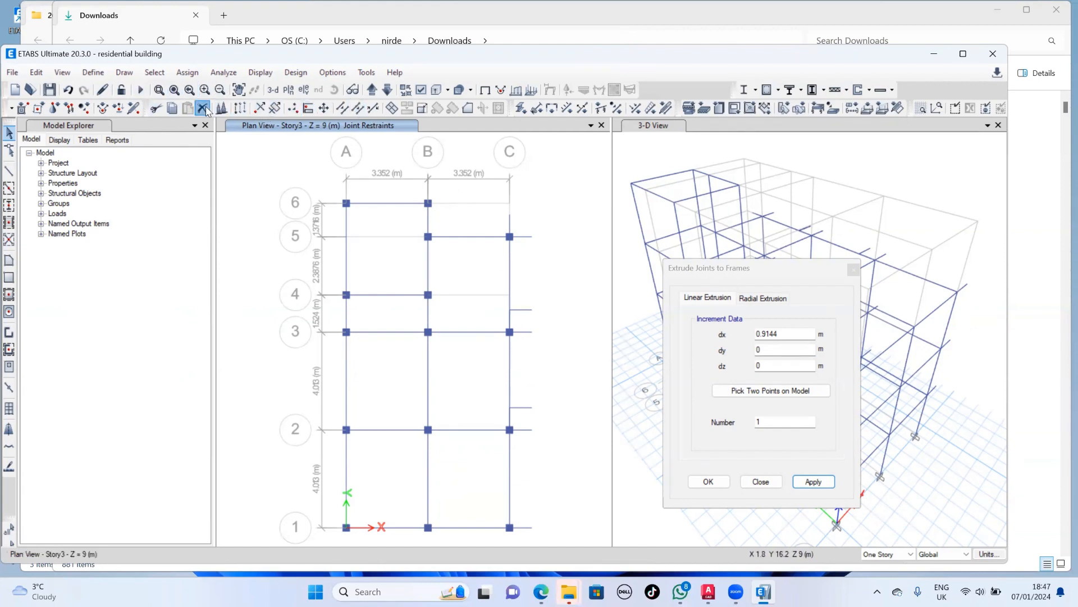
pyautogui.click(523, 408)
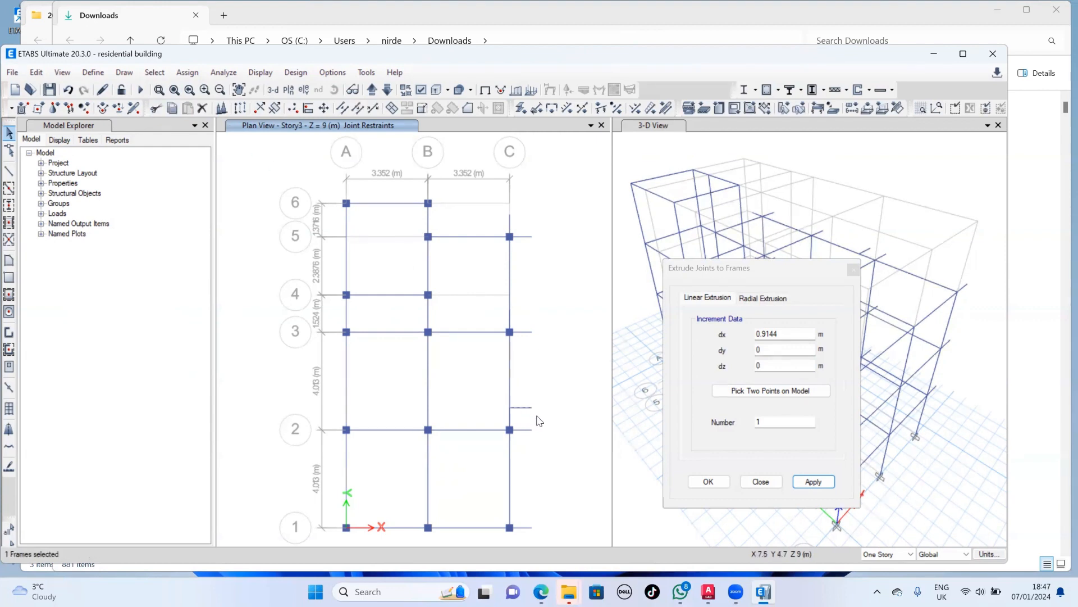
pyautogui.click(206, 110)
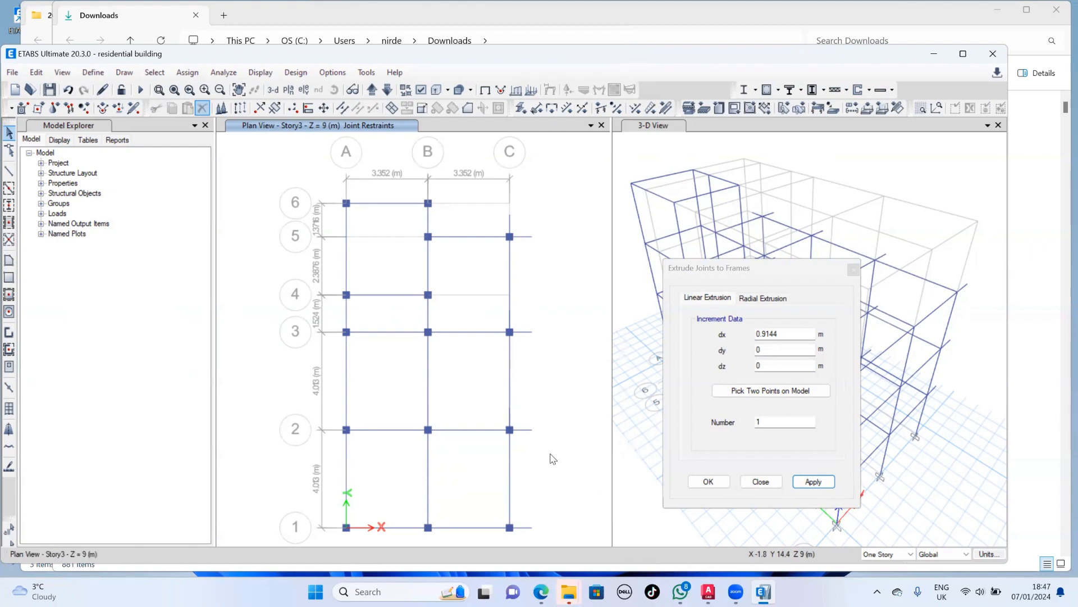
# - Switch to AutoCAD and examine the top floor plan's roof projections around the staircase block
pyautogui.scroll(-3, 550, 456)
pyautogui.scroll(3, 549, 454)
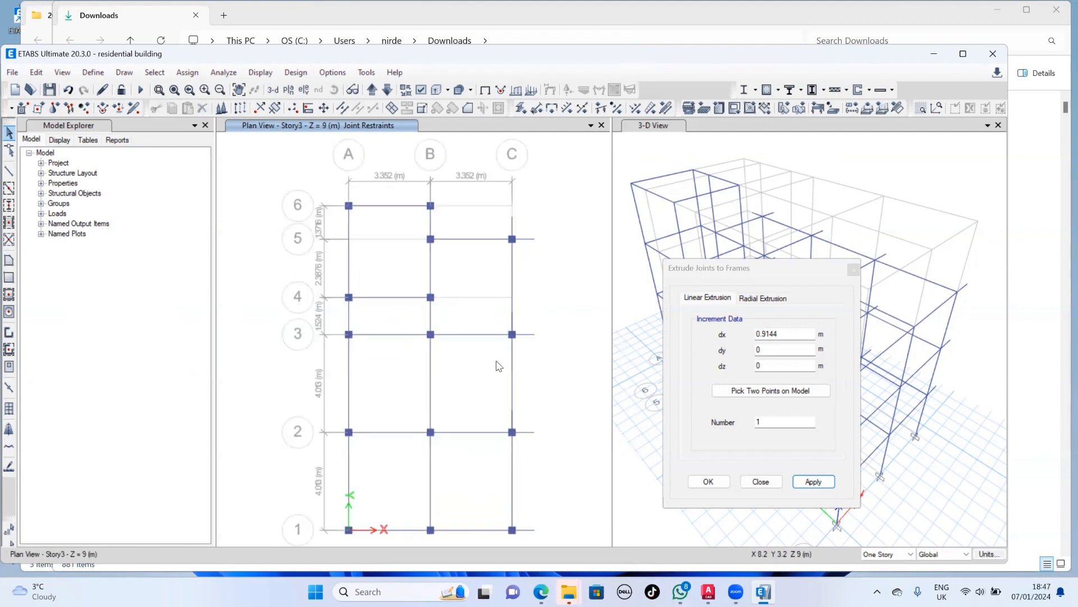
pyautogui.click(702, 592)
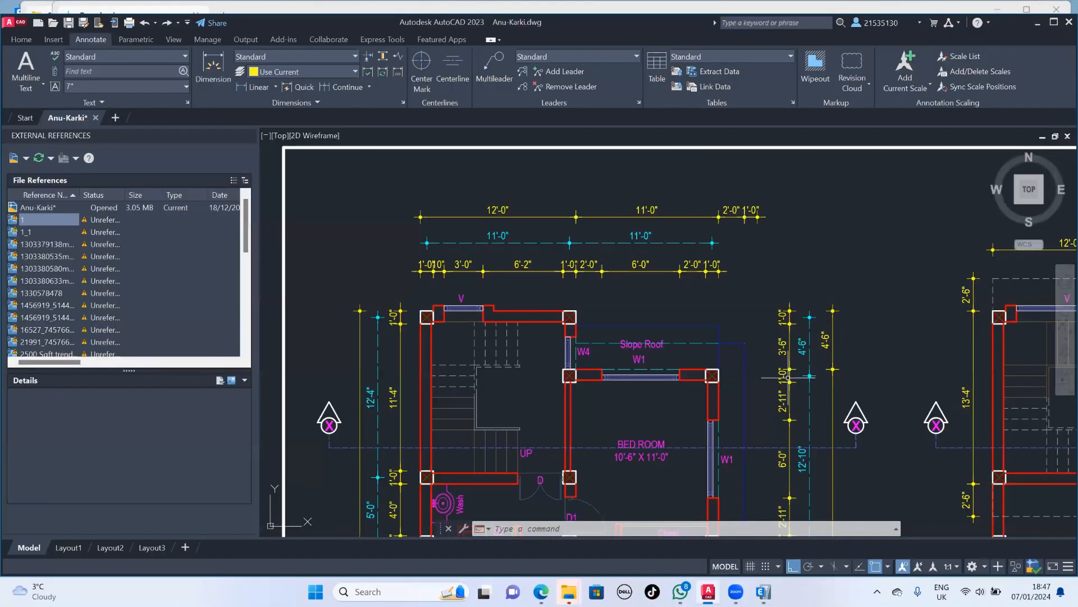
pyautogui.scroll(-4, 788, 378)
pyautogui.moveTo(817, 384); pyautogui.dragTo(393, 331, button='middle')
pyautogui.scroll(-2, 552, 331)
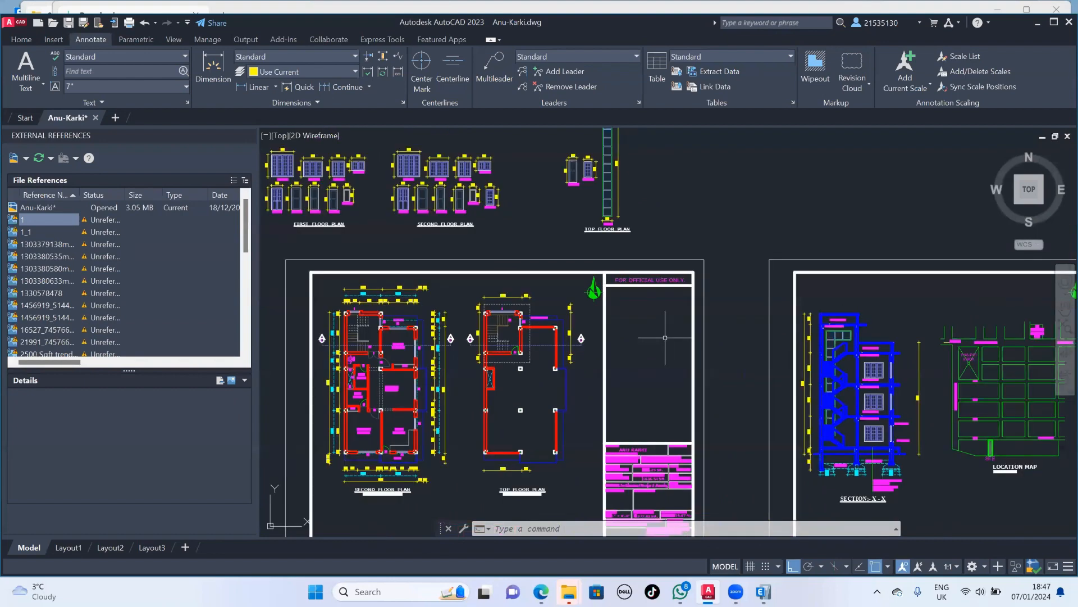
pyautogui.scroll(6, 498, 339)
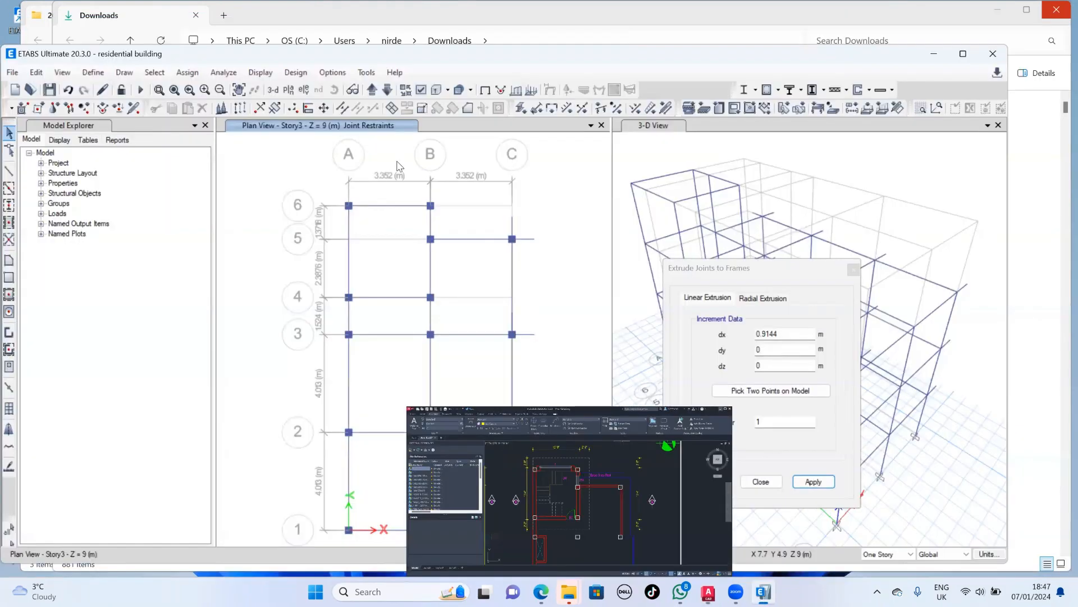
pyautogui.click(1037, 24)
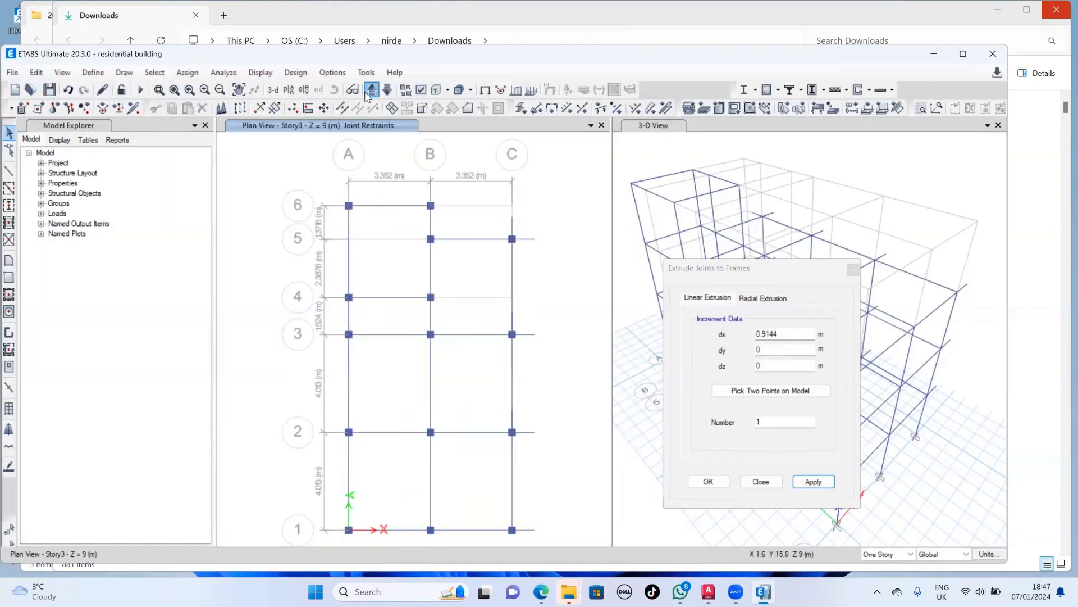
# - Move the plan up to Story4 and extrude the joints at A4, A6, B4, B5 and B6 to frames with dx 0.9144 m
pyautogui.click(370, 91)
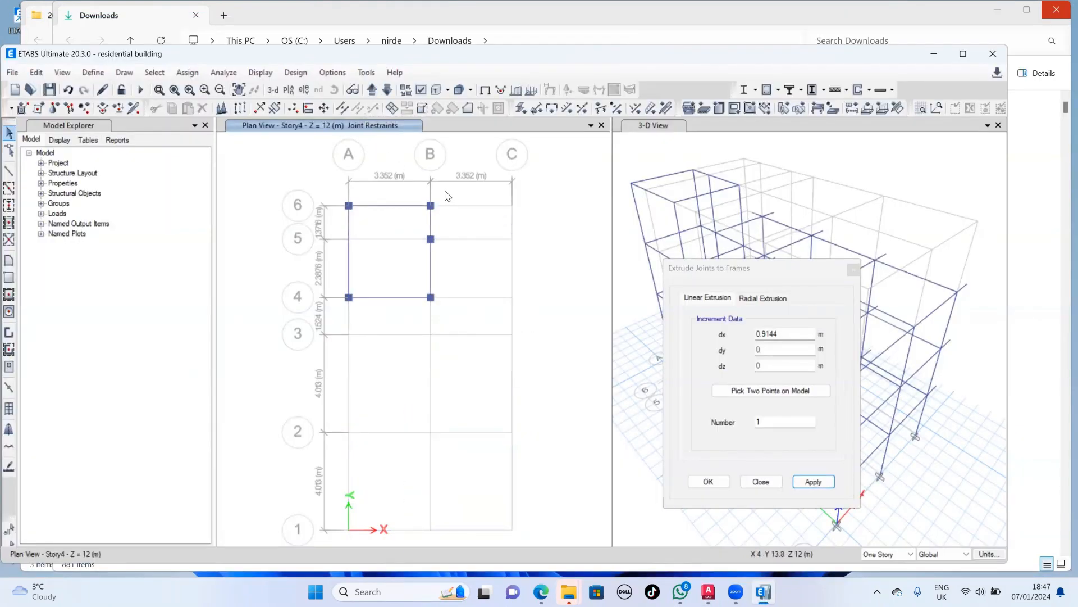
pyautogui.moveTo(448, 194); pyautogui.dragTo(330, 326)
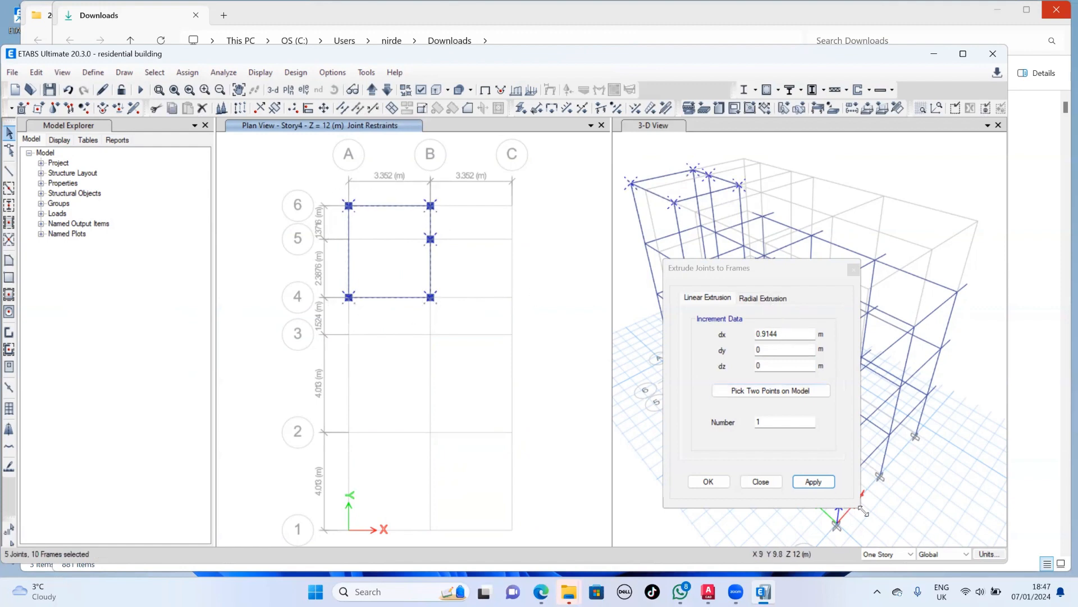
pyautogui.click(803, 481)
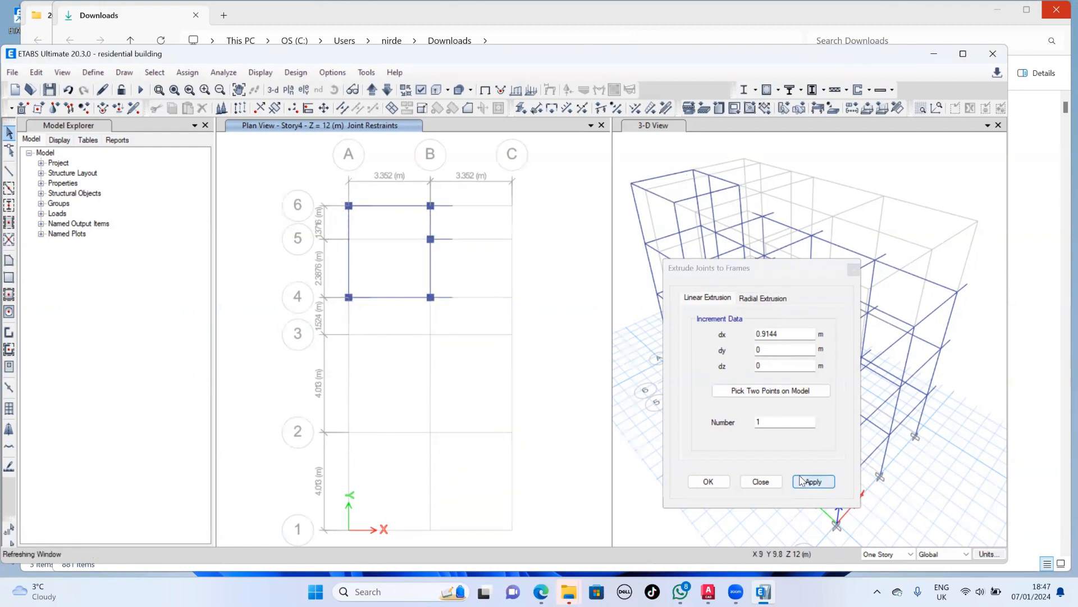
# - Extrude the Story4 joints around A4 and A6 to frames with dx 0.9144 m
pyautogui.moveTo(368, 189); pyautogui.dragTo(358, 279)
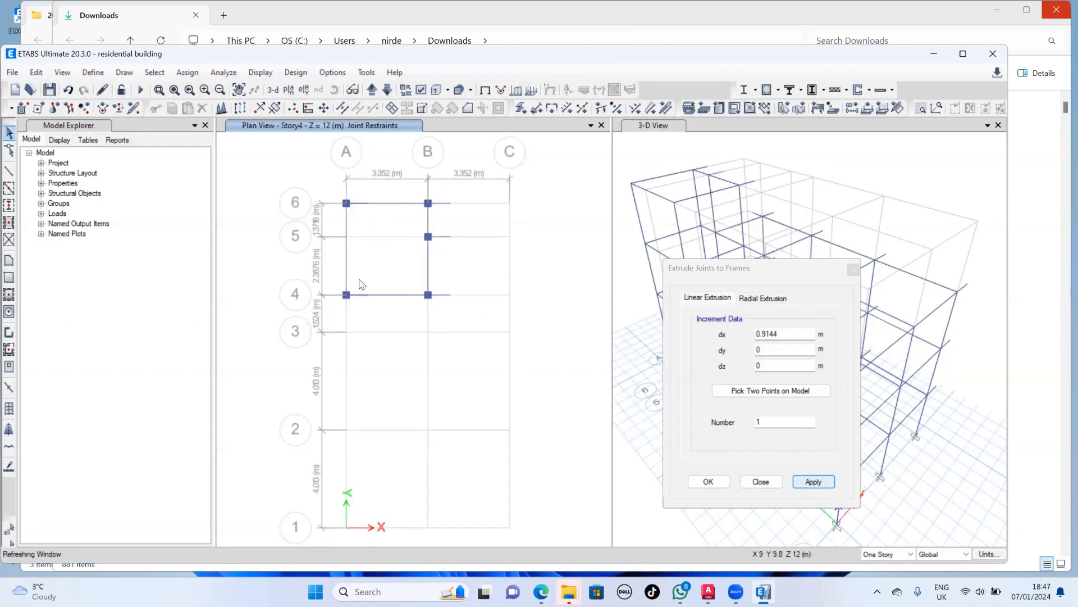
pyautogui.moveTo(325, 189); pyautogui.dragTo(376, 344)
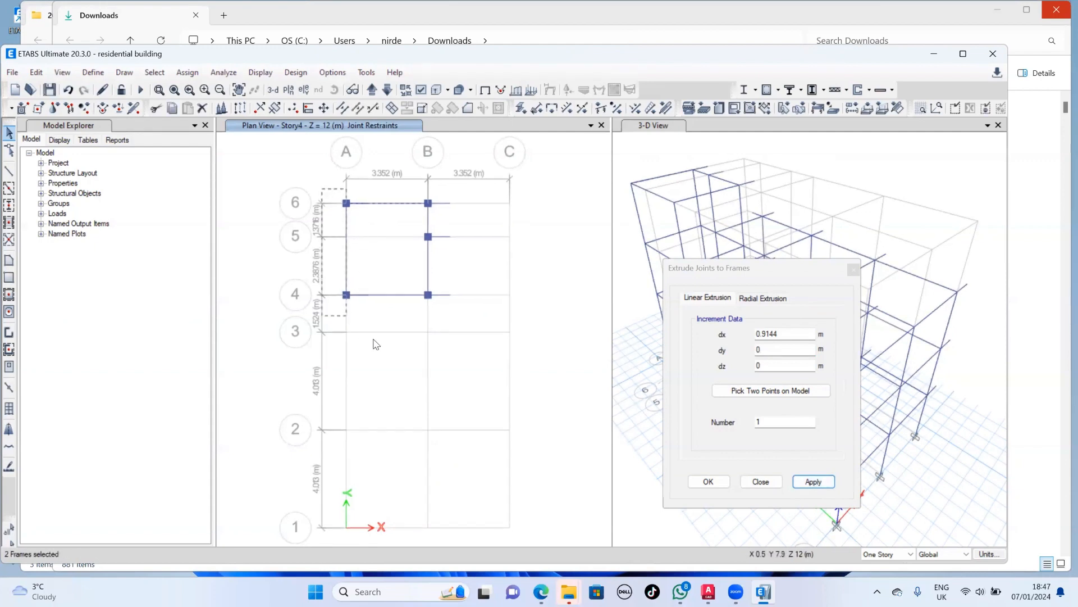
pyautogui.click(813, 480)
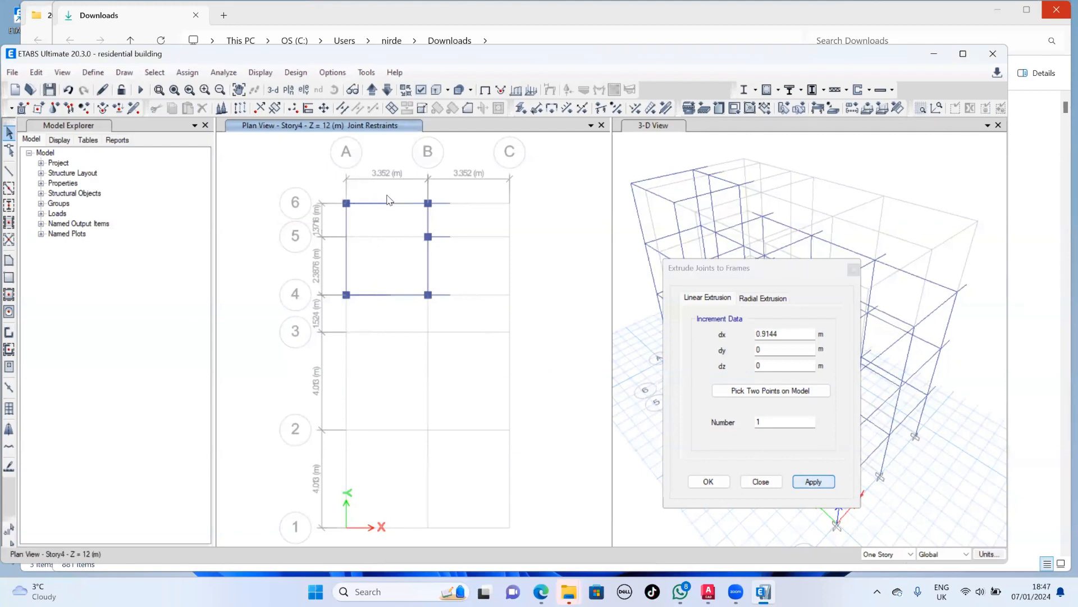
# - Extrude the Story4 joints at A4 and A6 outward to frames with dx -0.9144 m
pyautogui.moveTo(366, 318); pyautogui.dragTo(332, 195)
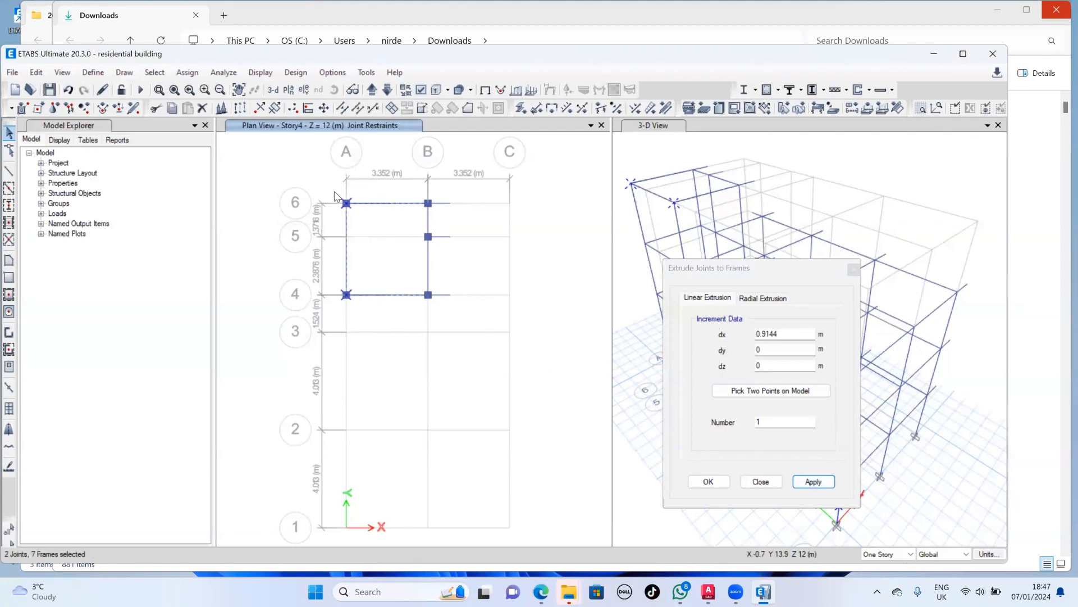
pyautogui.click(759, 335)
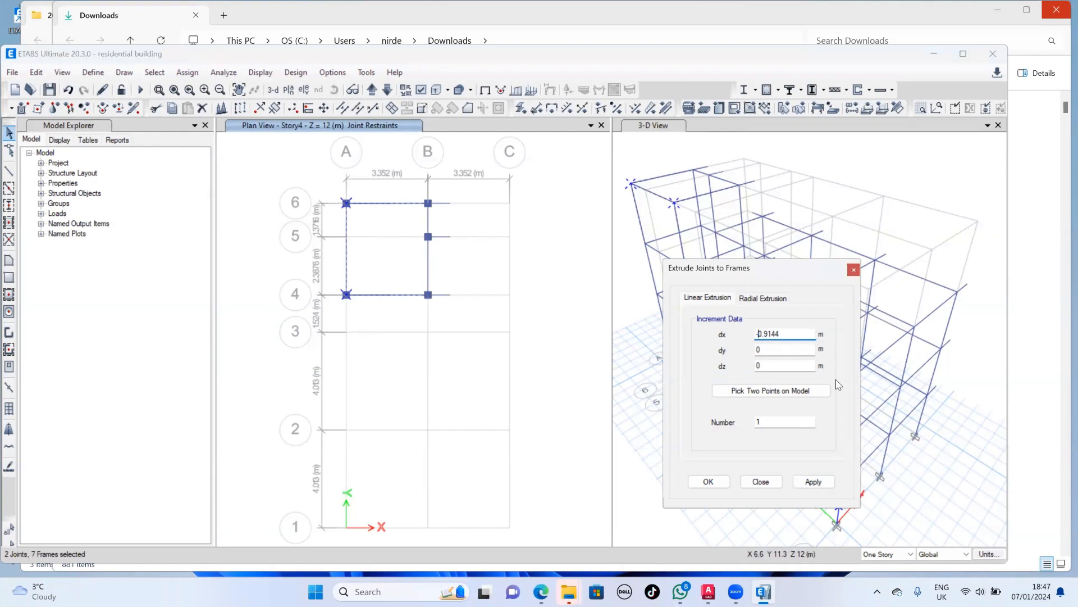
pyautogui.click(813, 483)
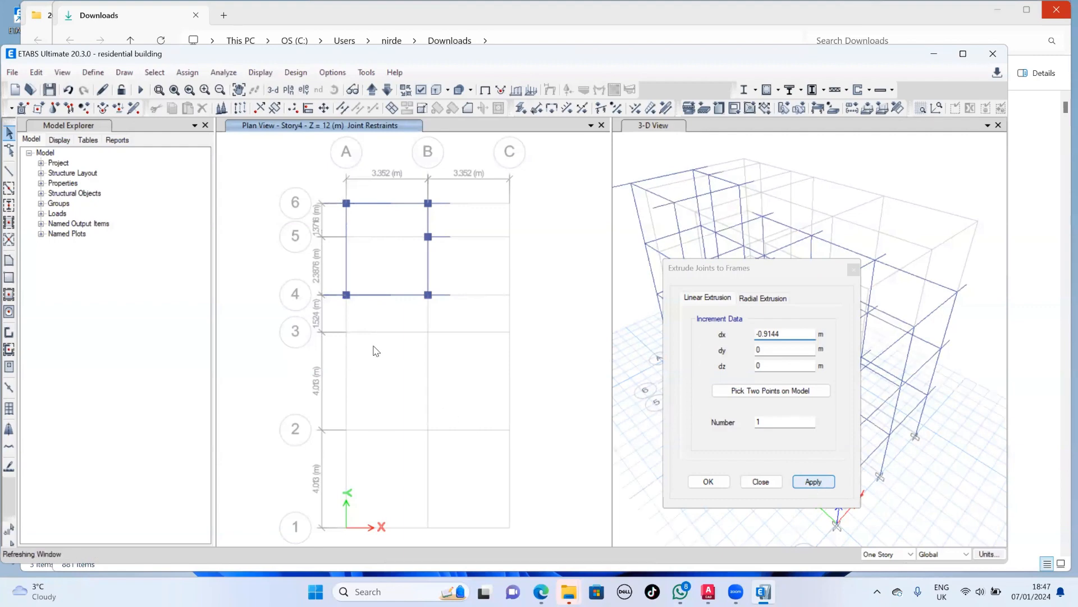
# - Extrude the Story4 joints along grid line 6 to frames with dx 0 and dy 3'
pyautogui.scroll(3, 375, 215)
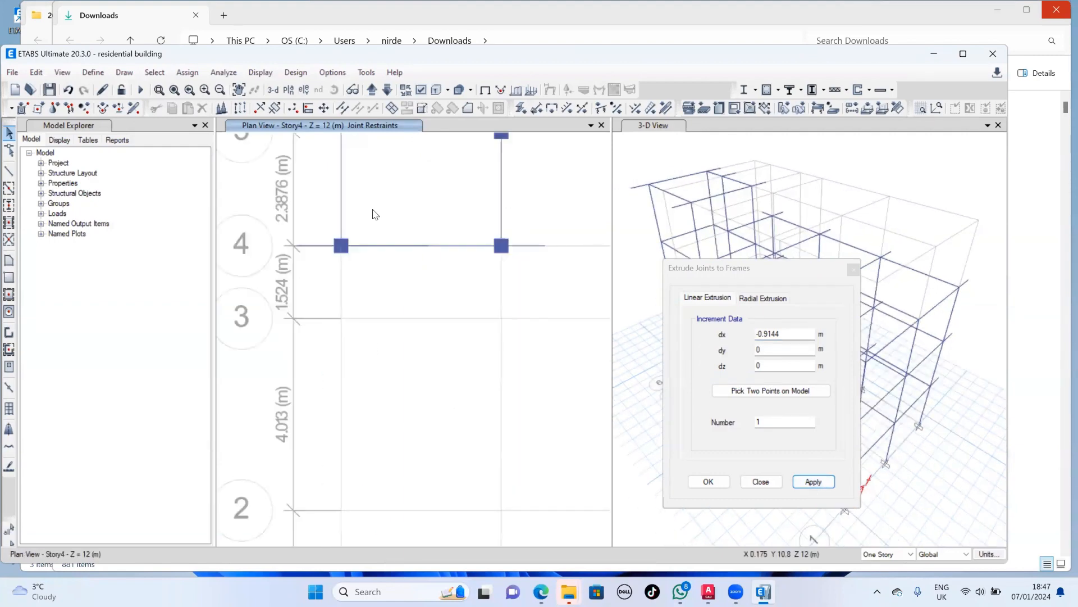
pyautogui.moveTo(392, 240); pyautogui.dragTo(418, 335, button='middle')
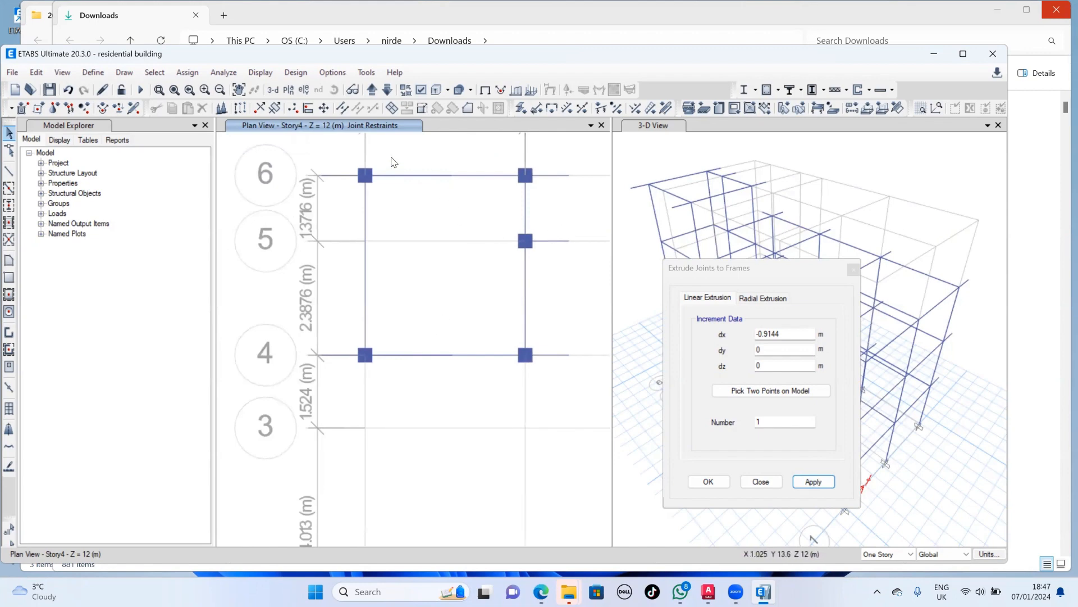
pyautogui.moveTo(352, 150); pyautogui.dragTo(577, 214)
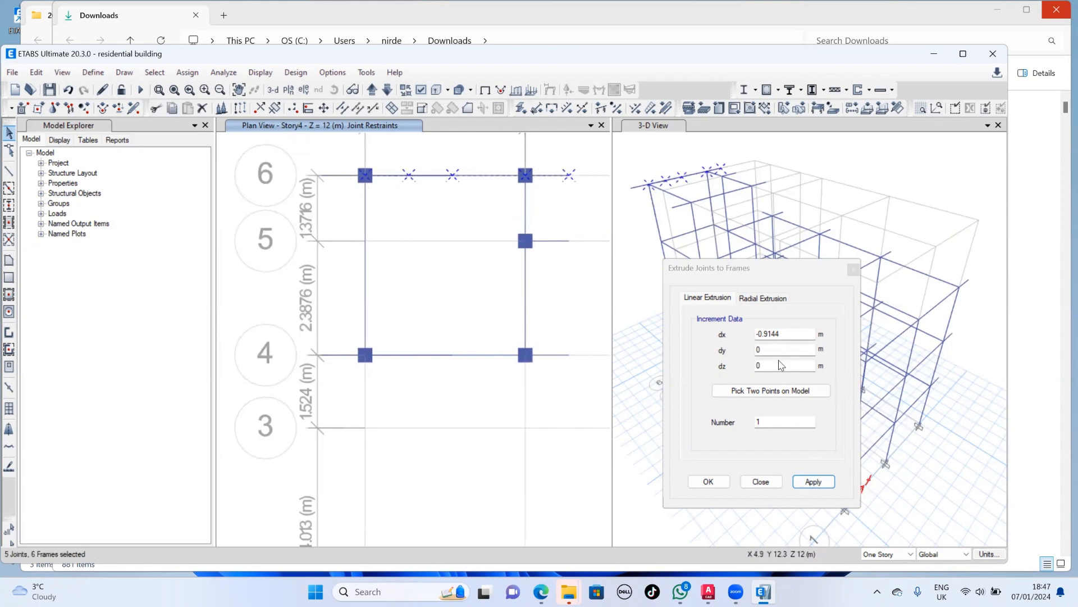
pyautogui.doubleClick(787, 335)
pyautogui.press('BackSpace')
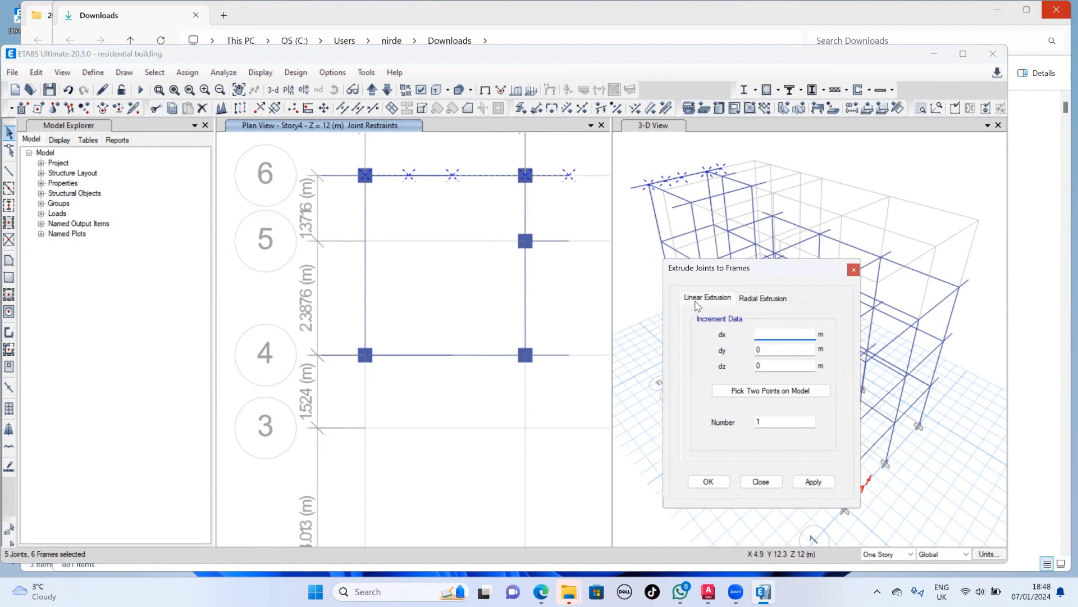
pyautogui.write('0')
pyautogui.click(778, 349)
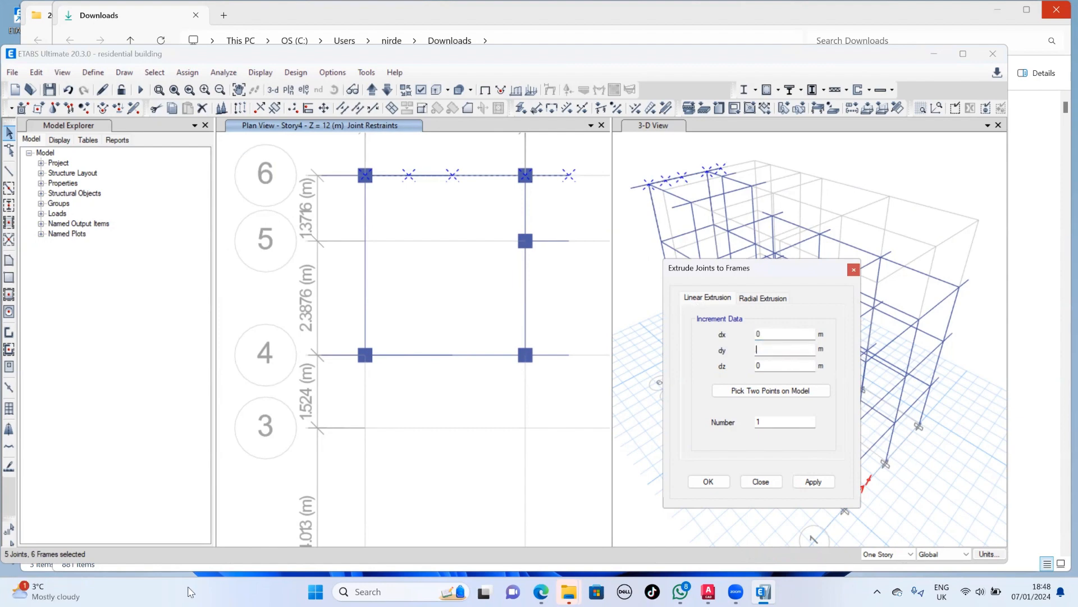
pyautogui.write("3'")
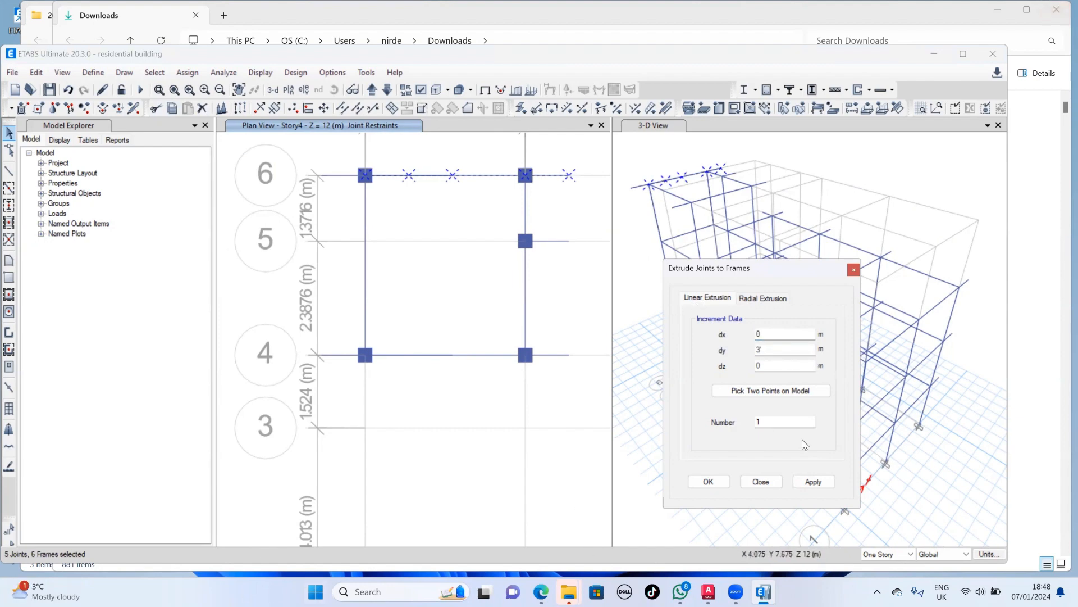
pyautogui.click(808, 481)
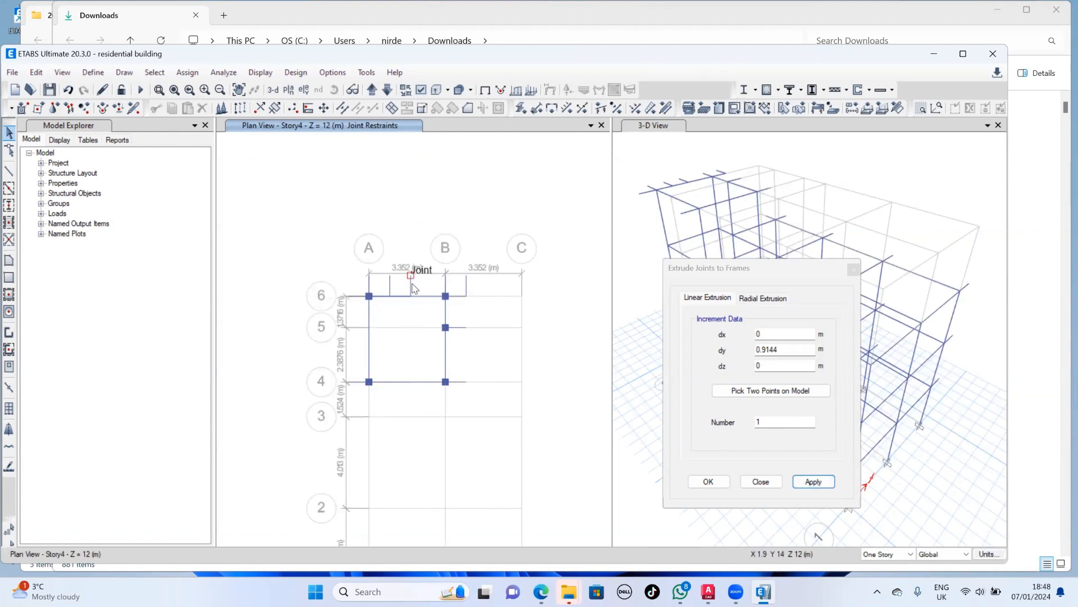
# - Delete the extra extruded frames beyond grid line 6: the two between A and B and the one just past B
pyautogui.moveTo(420, 279); pyautogui.dragTo(382, 286)
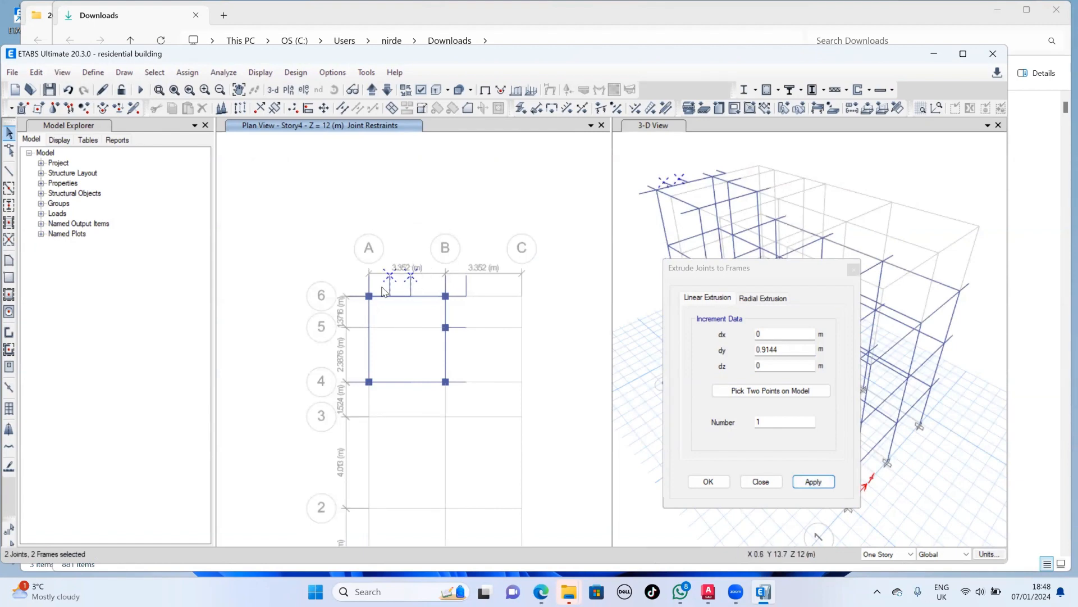
pyautogui.click(203, 108)
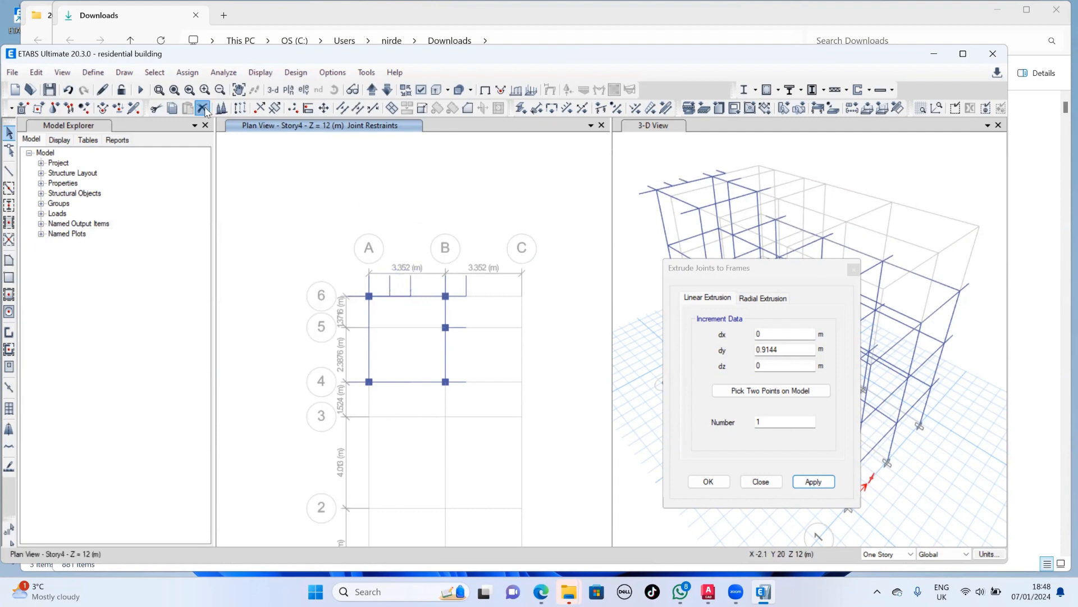
pyautogui.click(465, 289)
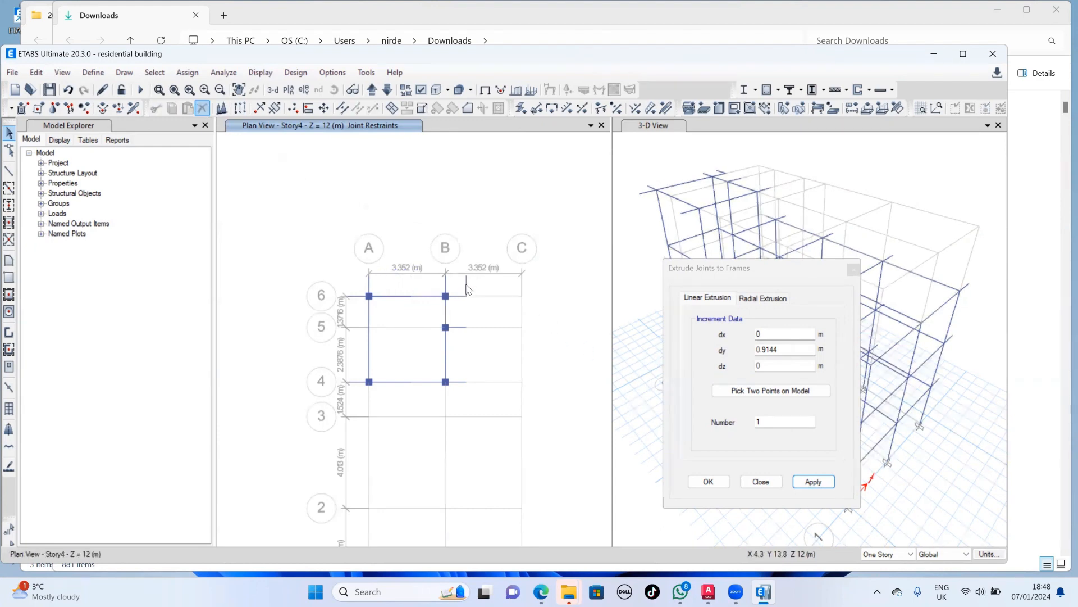
pyautogui.click(202, 108)
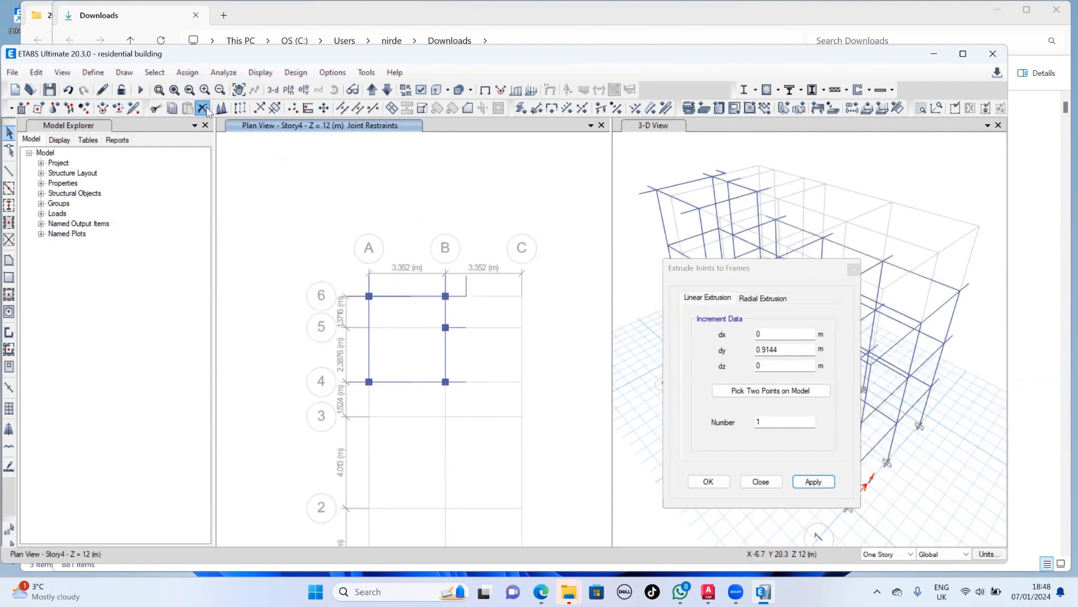
# - Extrude the Story4 joints at A4 and B4 to frames with dy -0.9144 m and finish the joint extrusion
pyautogui.click(369, 382)
pyautogui.click(402, 383)
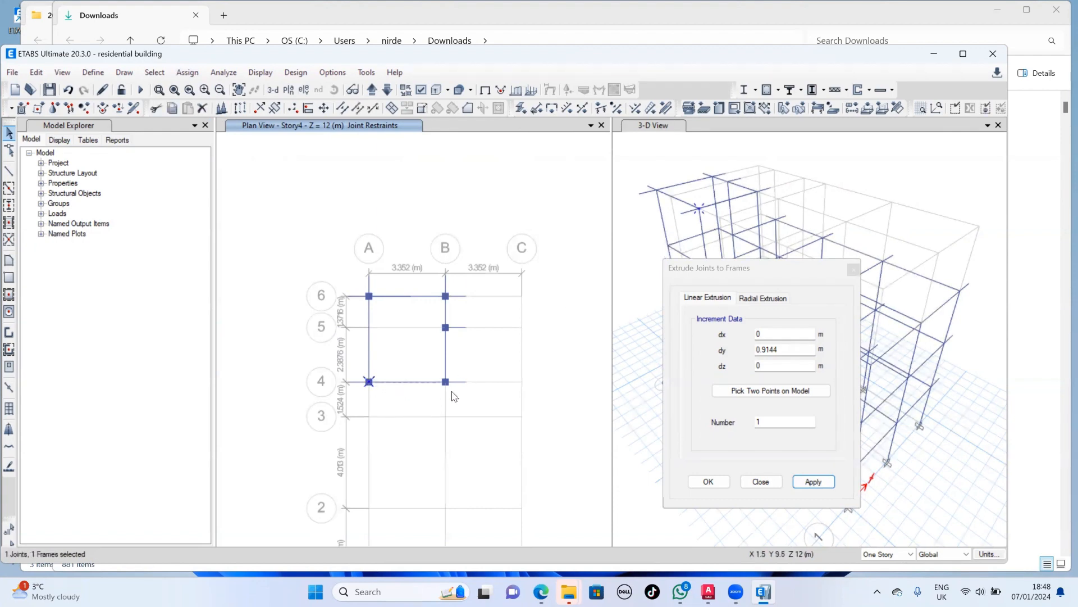
pyautogui.click(760, 350)
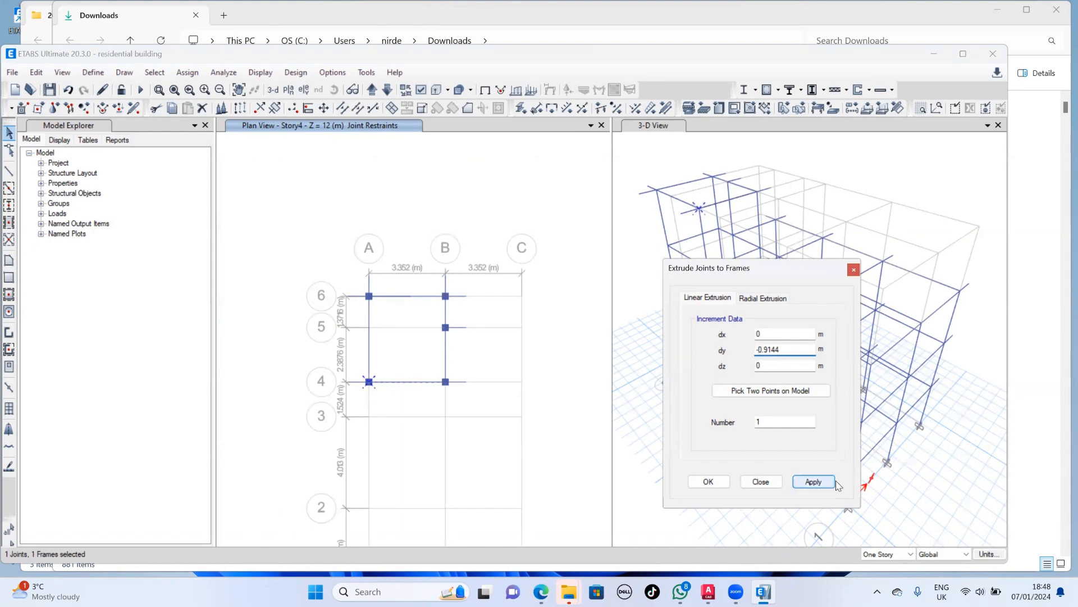
pyautogui.click(814, 482)
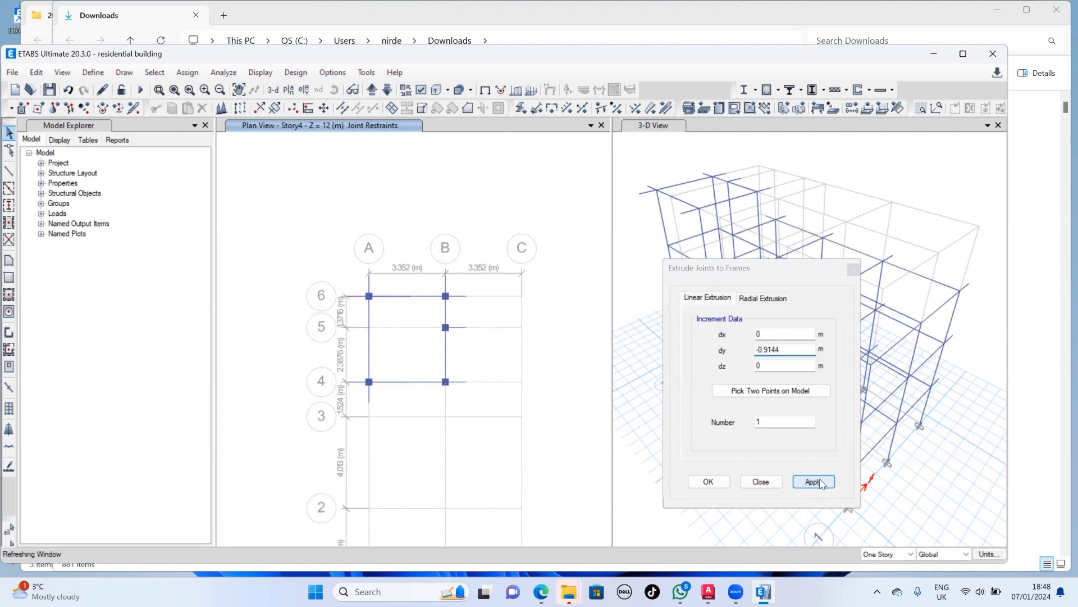
pyautogui.click(439, 309)
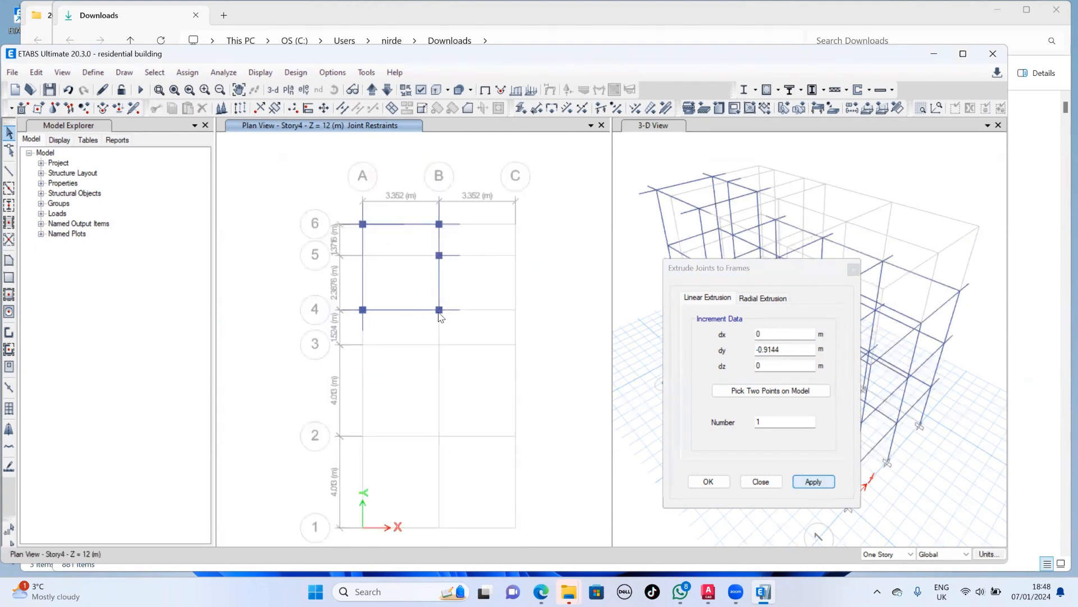
pyautogui.click(813, 483)
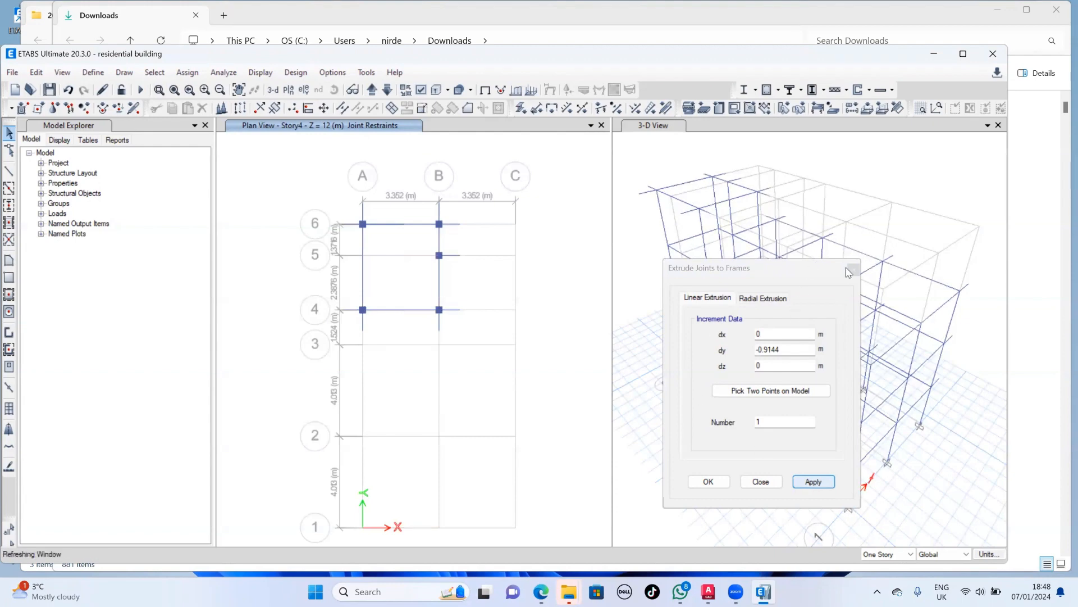
pyautogui.click(707, 481)
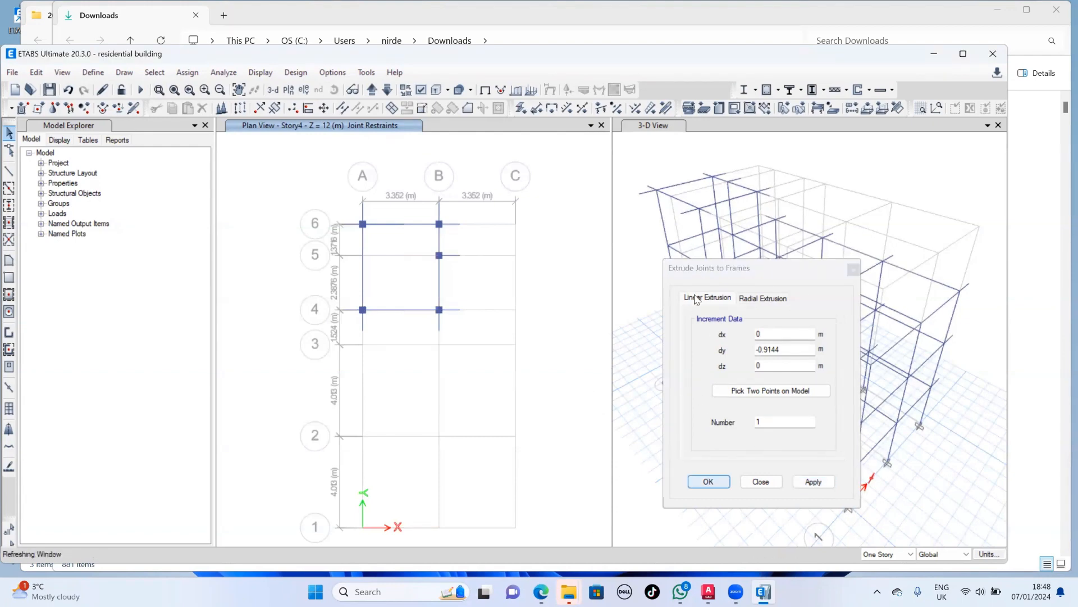
pyautogui.click(748, 479)
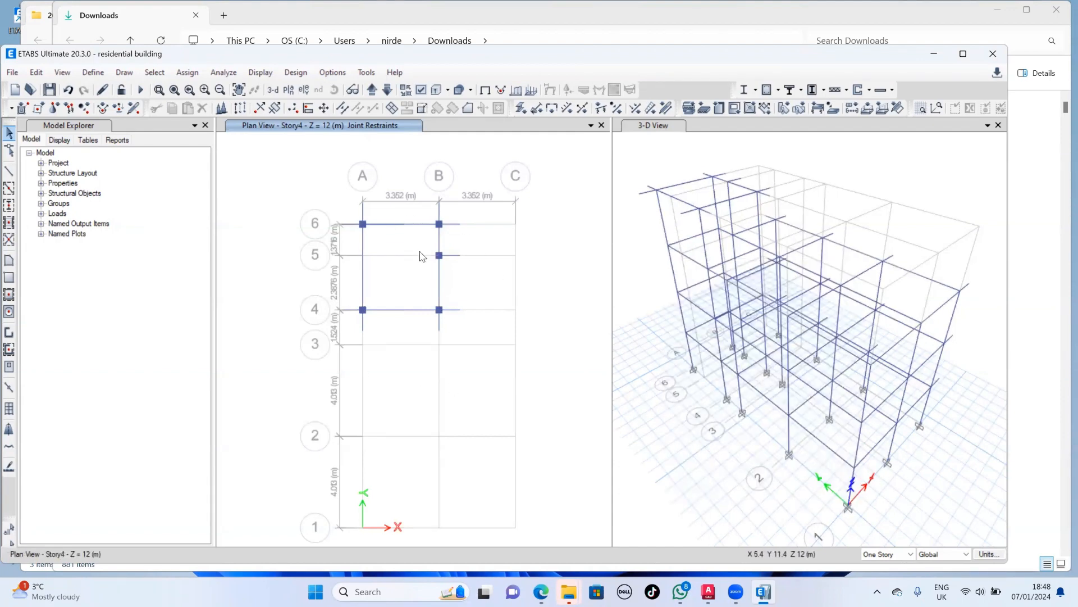